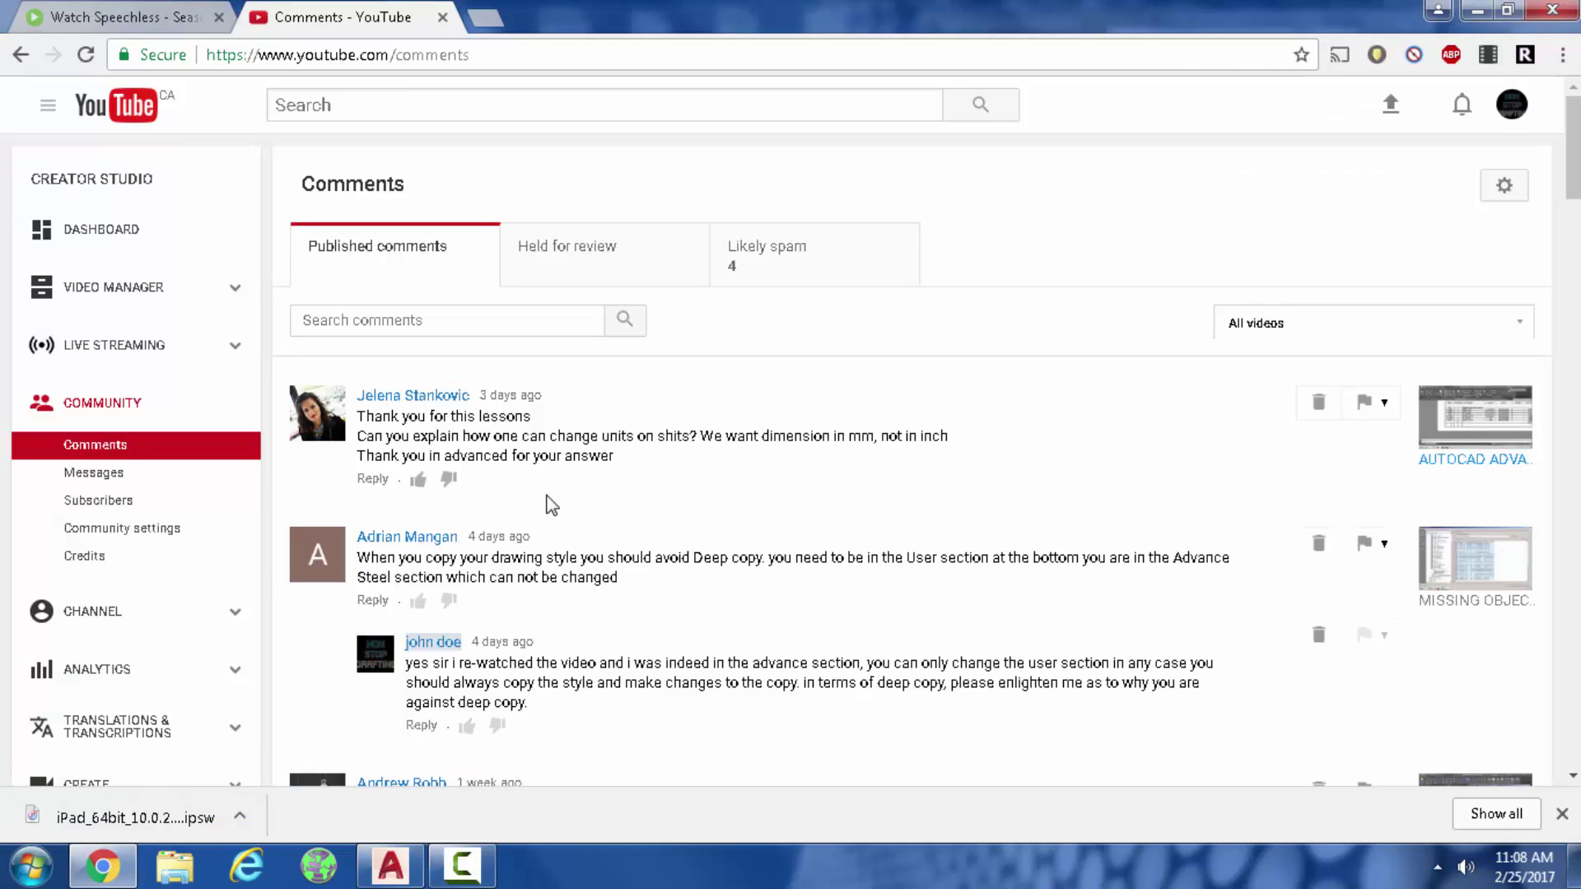
# - Read the viewer's question about millimetre dimensions on sheets, then bring the CAR PORT model forward
pyautogui.press('F5')
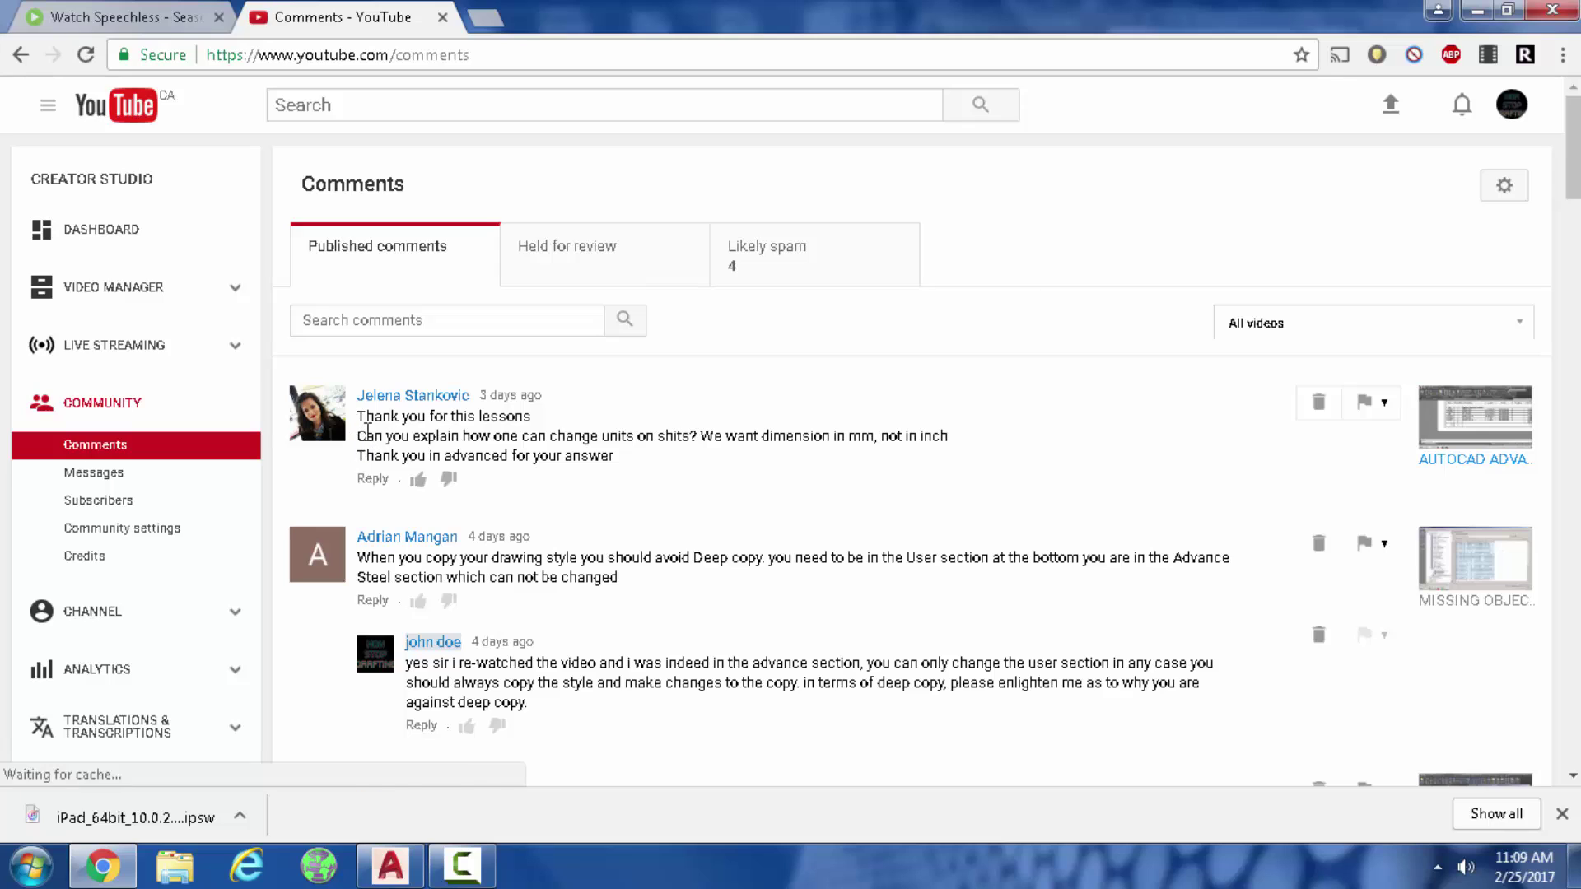
pyautogui.moveTo(359, 436); pyautogui.dragTo(695, 450)
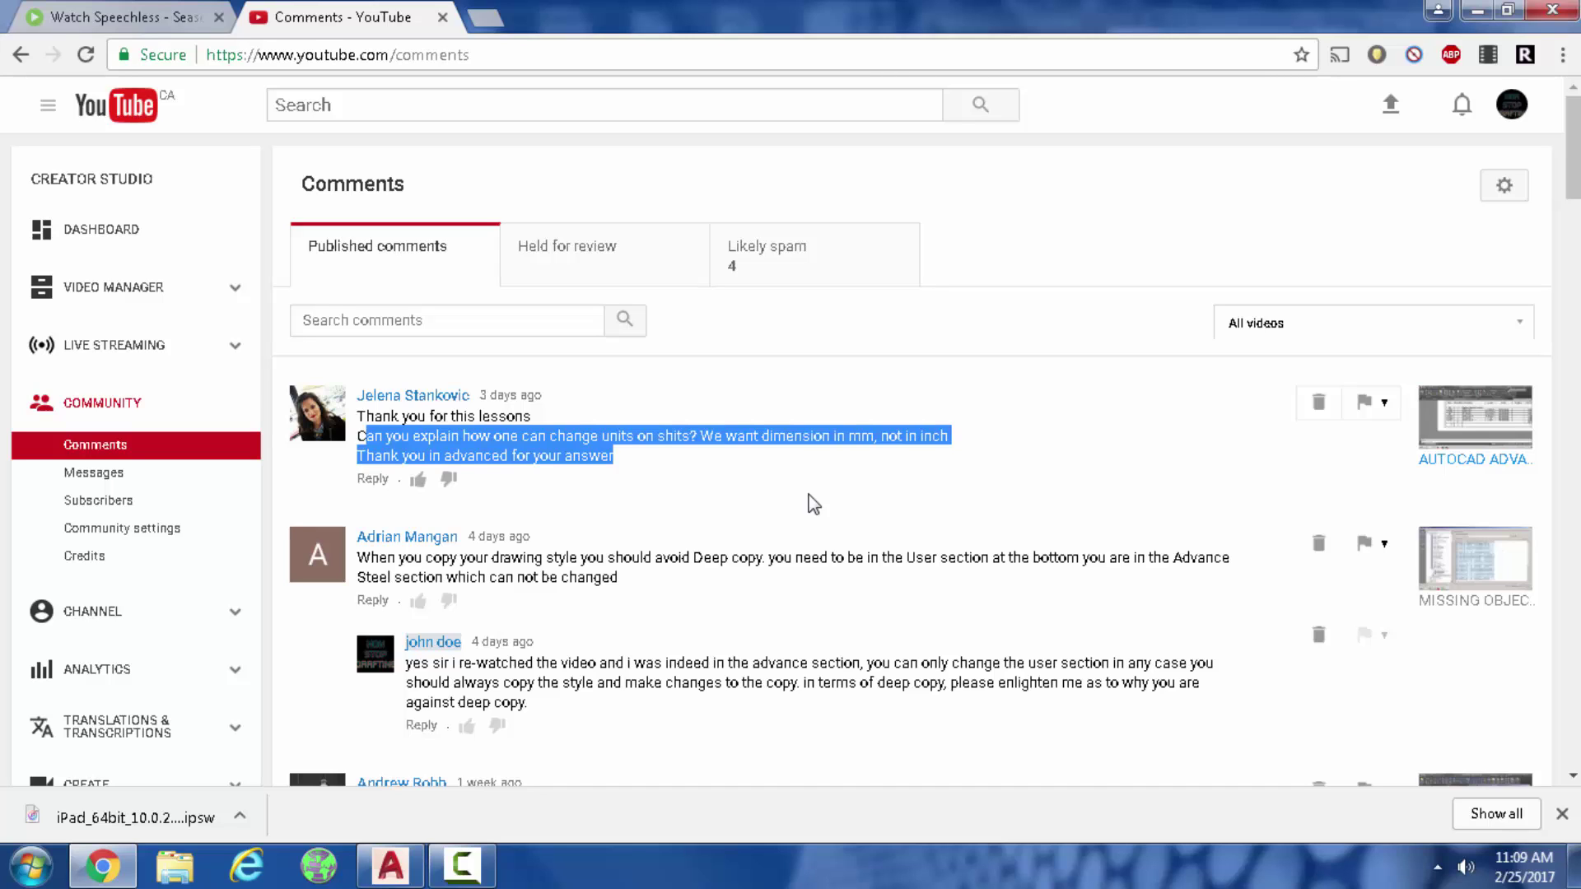
pyautogui.click(812, 504)
pyautogui.rightClick(759, 468)
pyautogui.click(695, 463)
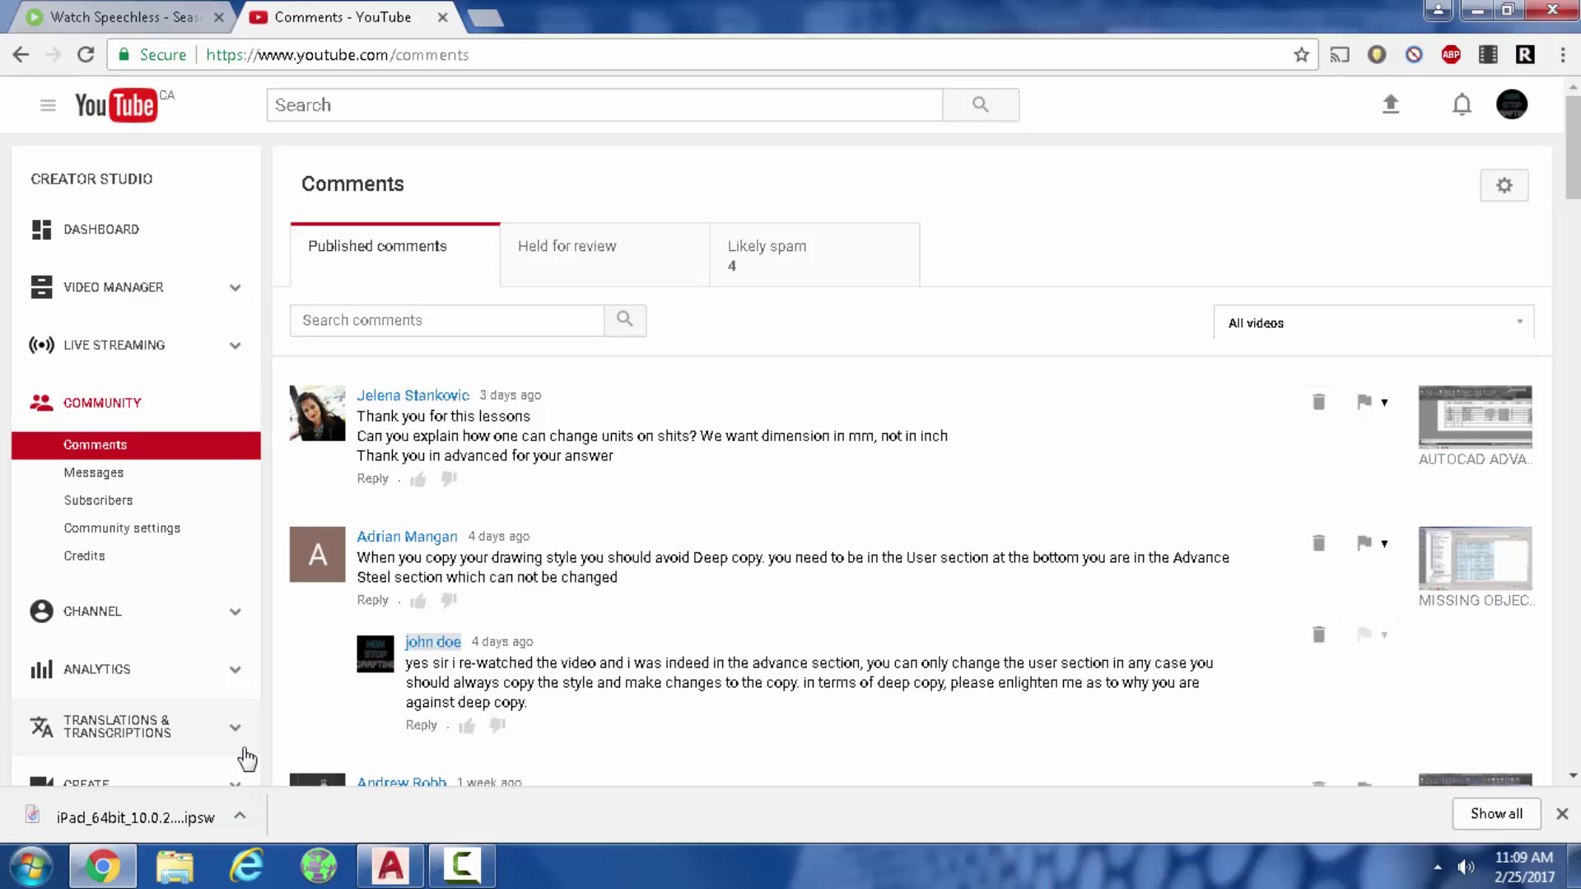
pyautogui.click(420, 871)
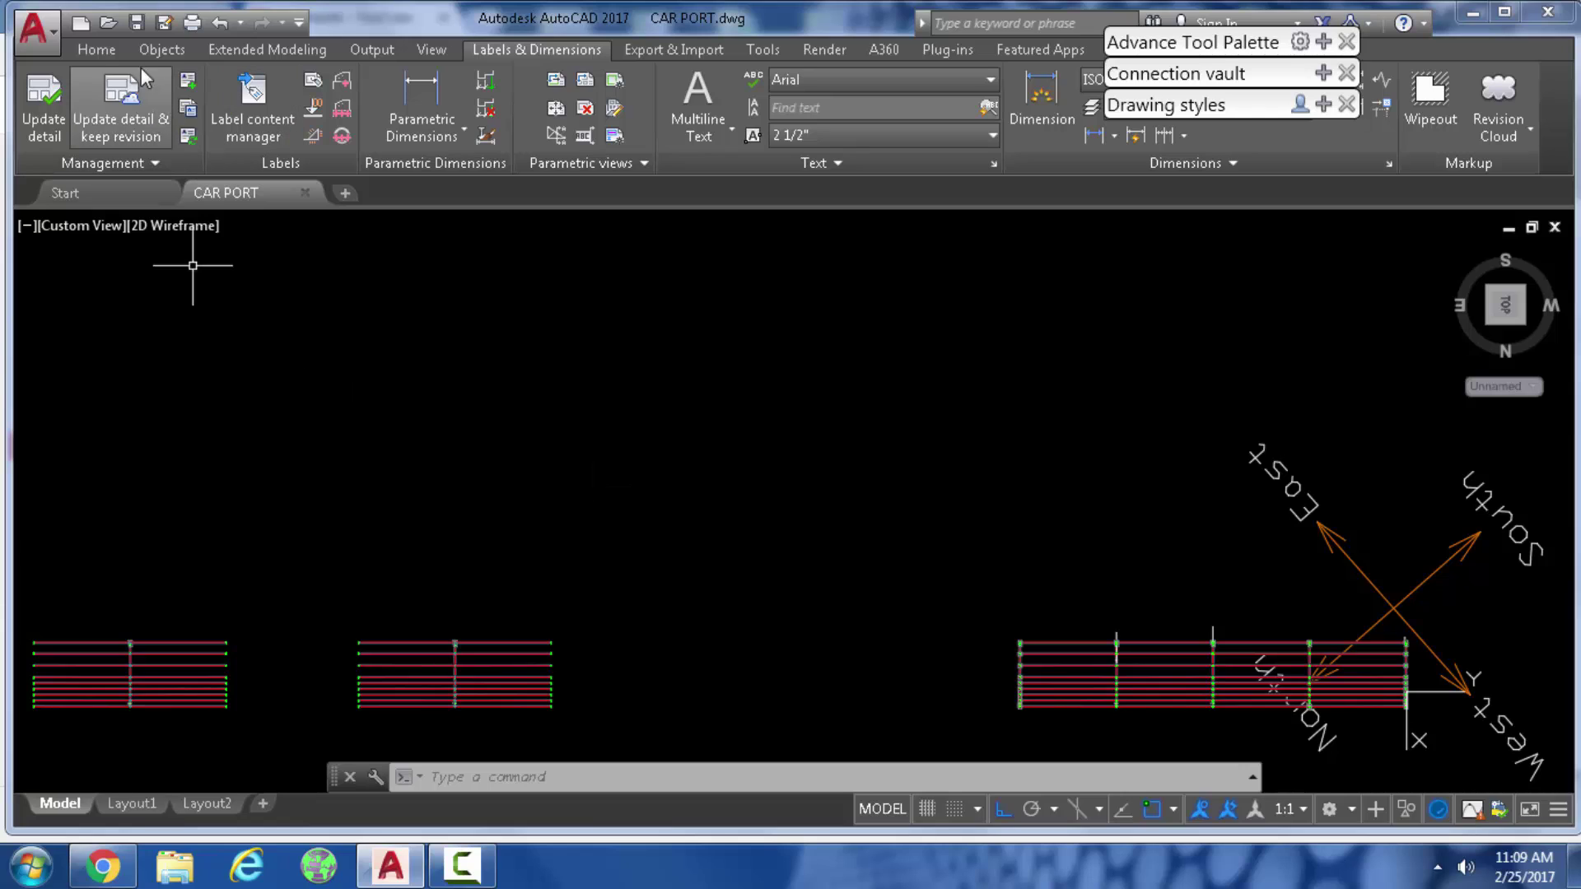
# - Cancel the QNew template prompt and show the Output ribbon tools
pyautogui.click(85, 22)
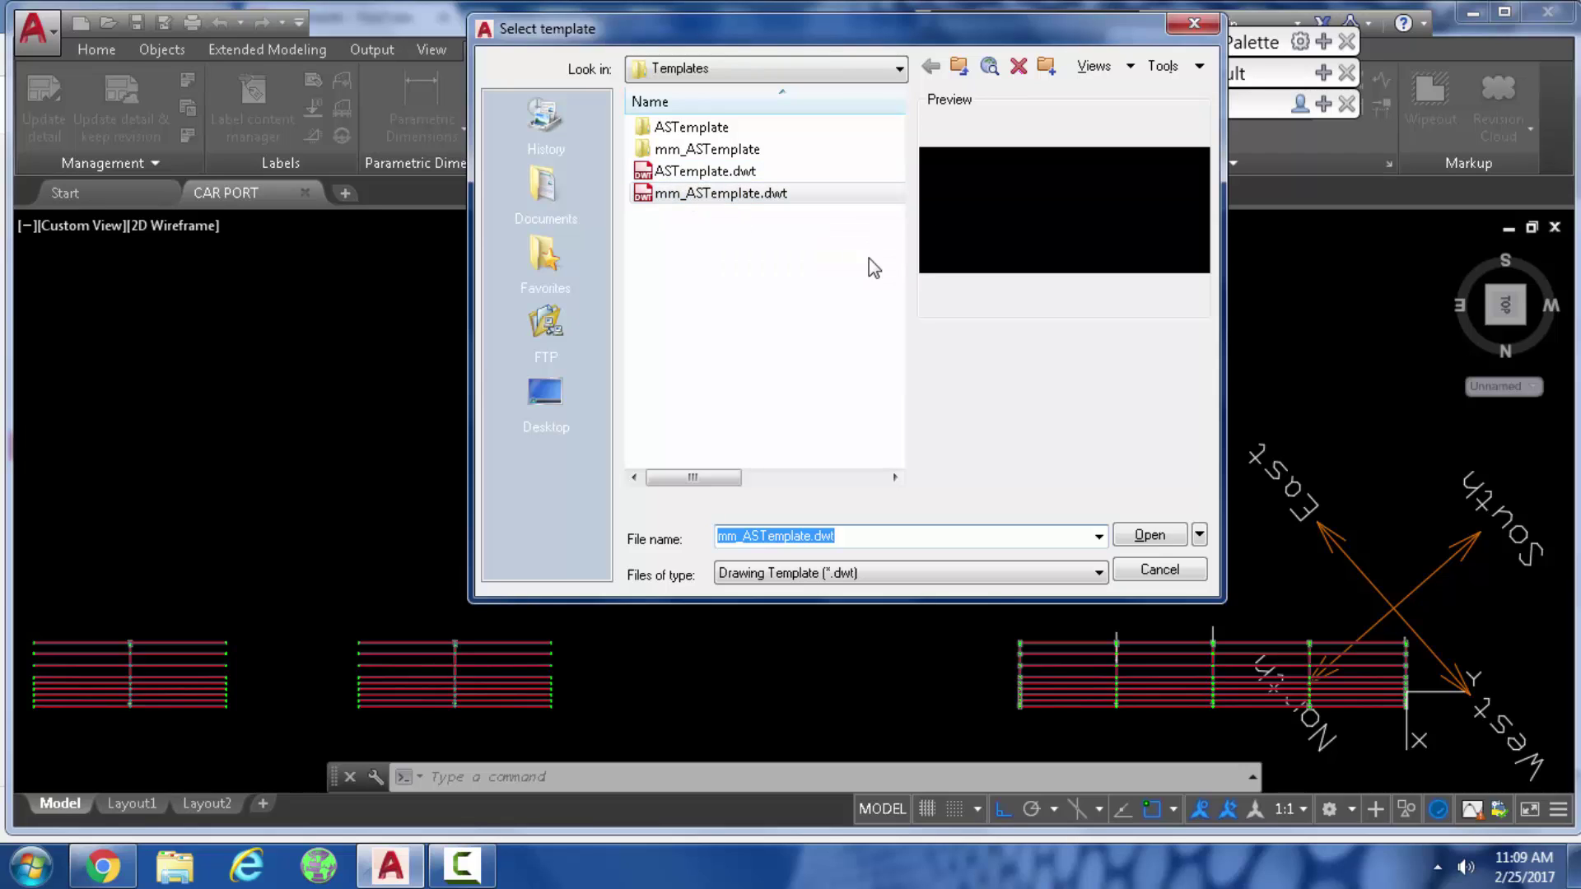
pyautogui.click(1174, 576)
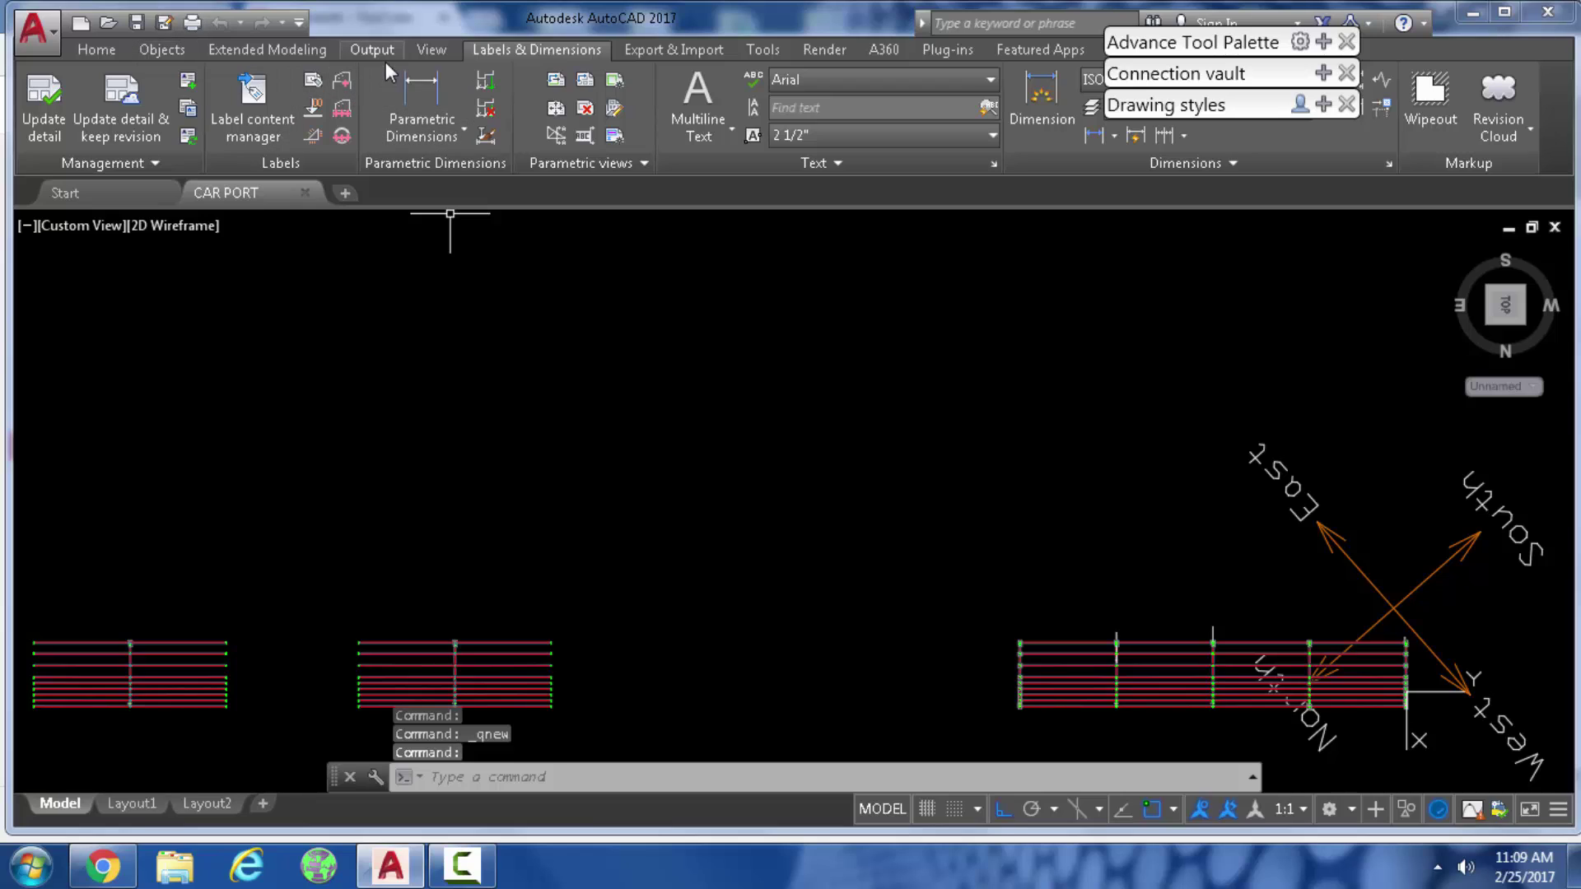
pyautogui.click(384, 50)
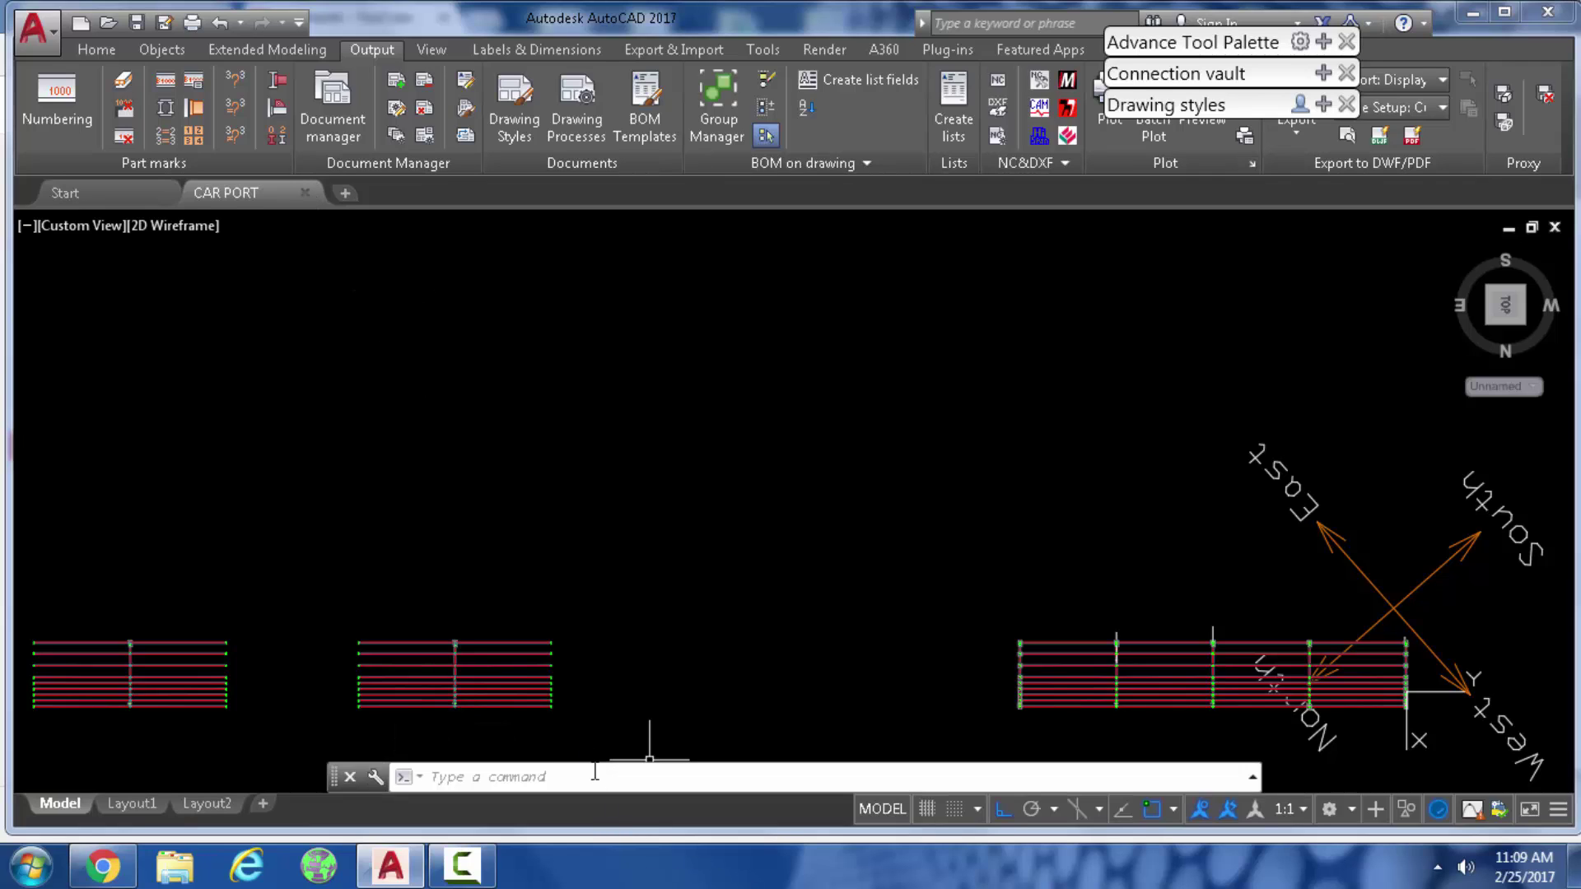
pyautogui.scroll(5, 555, 716)
pyautogui.scroll(2, 501, 655)
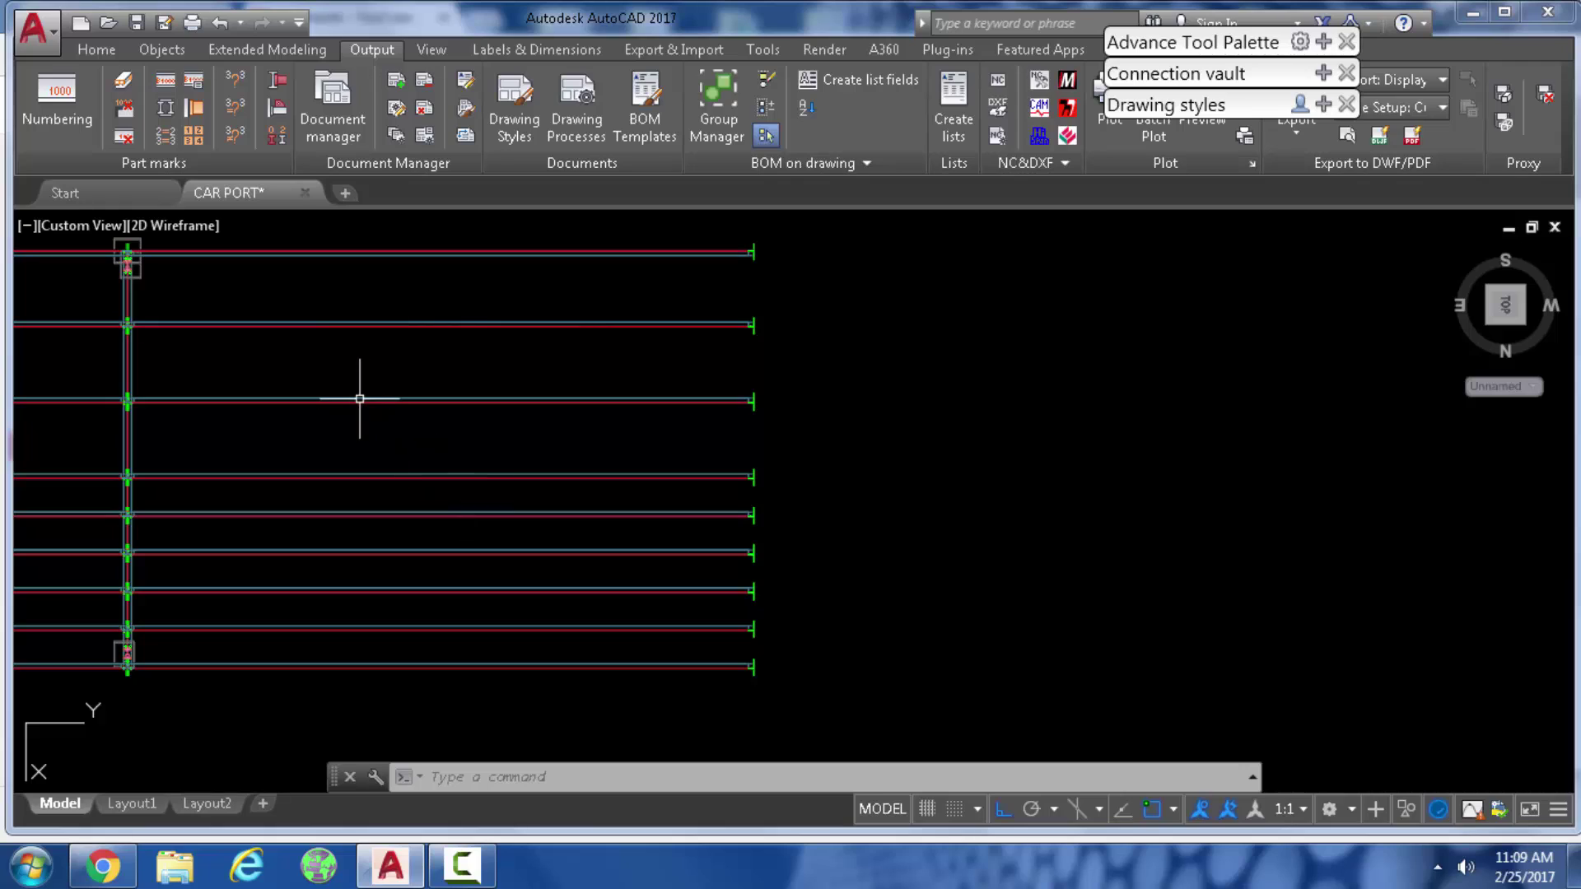
# - From Document Manager's up-to-date details, open B1-C.dwg and close it without saving
pyautogui.click(365, 401)
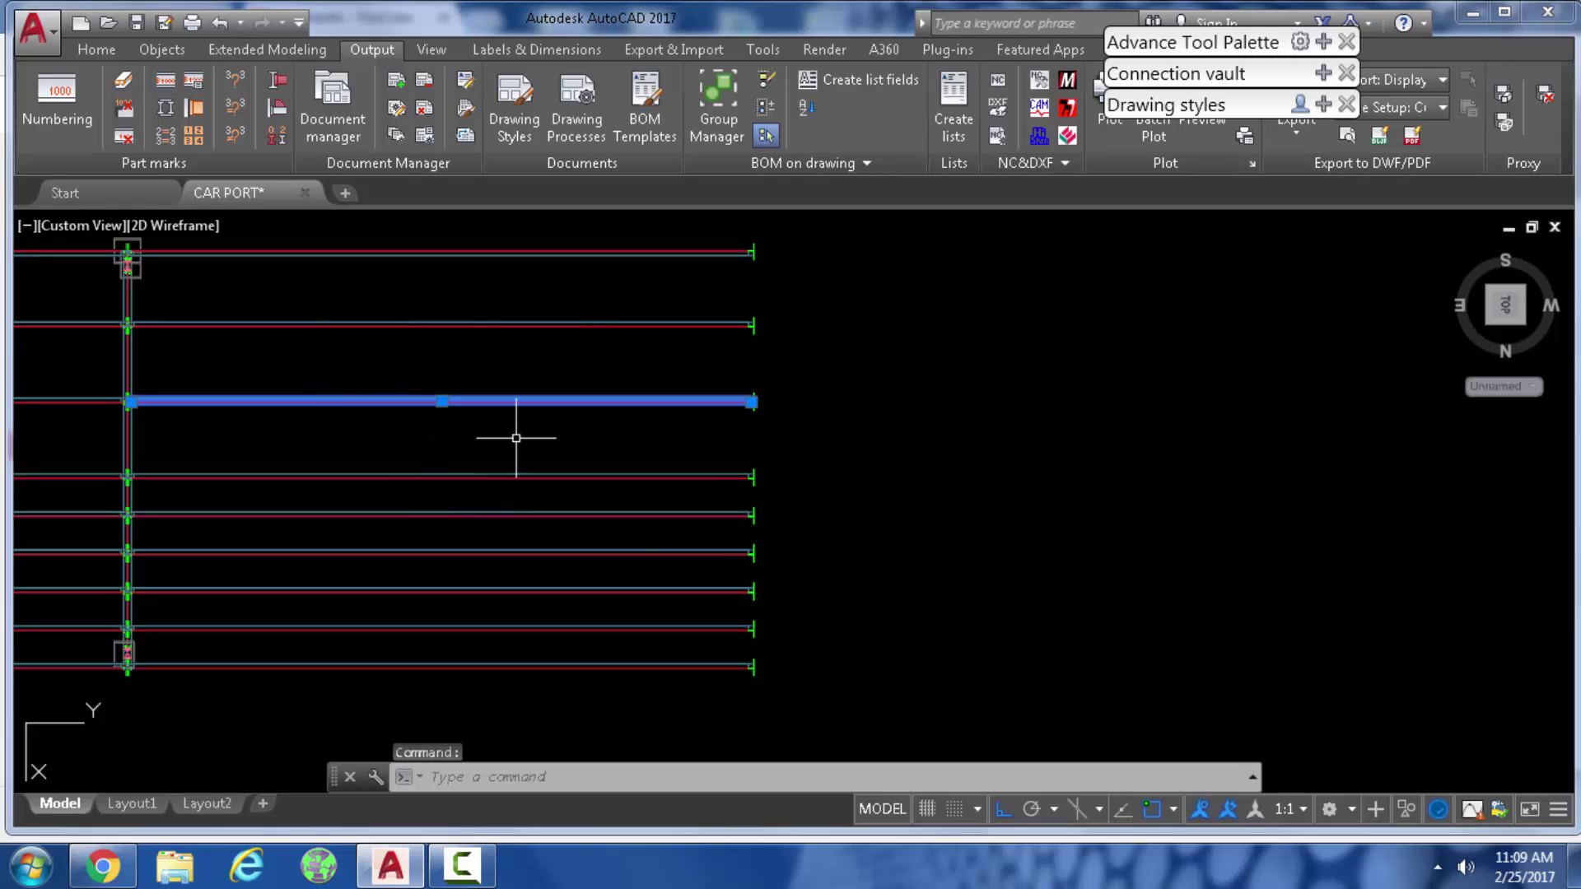
pyautogui.rightClick(444, 425)
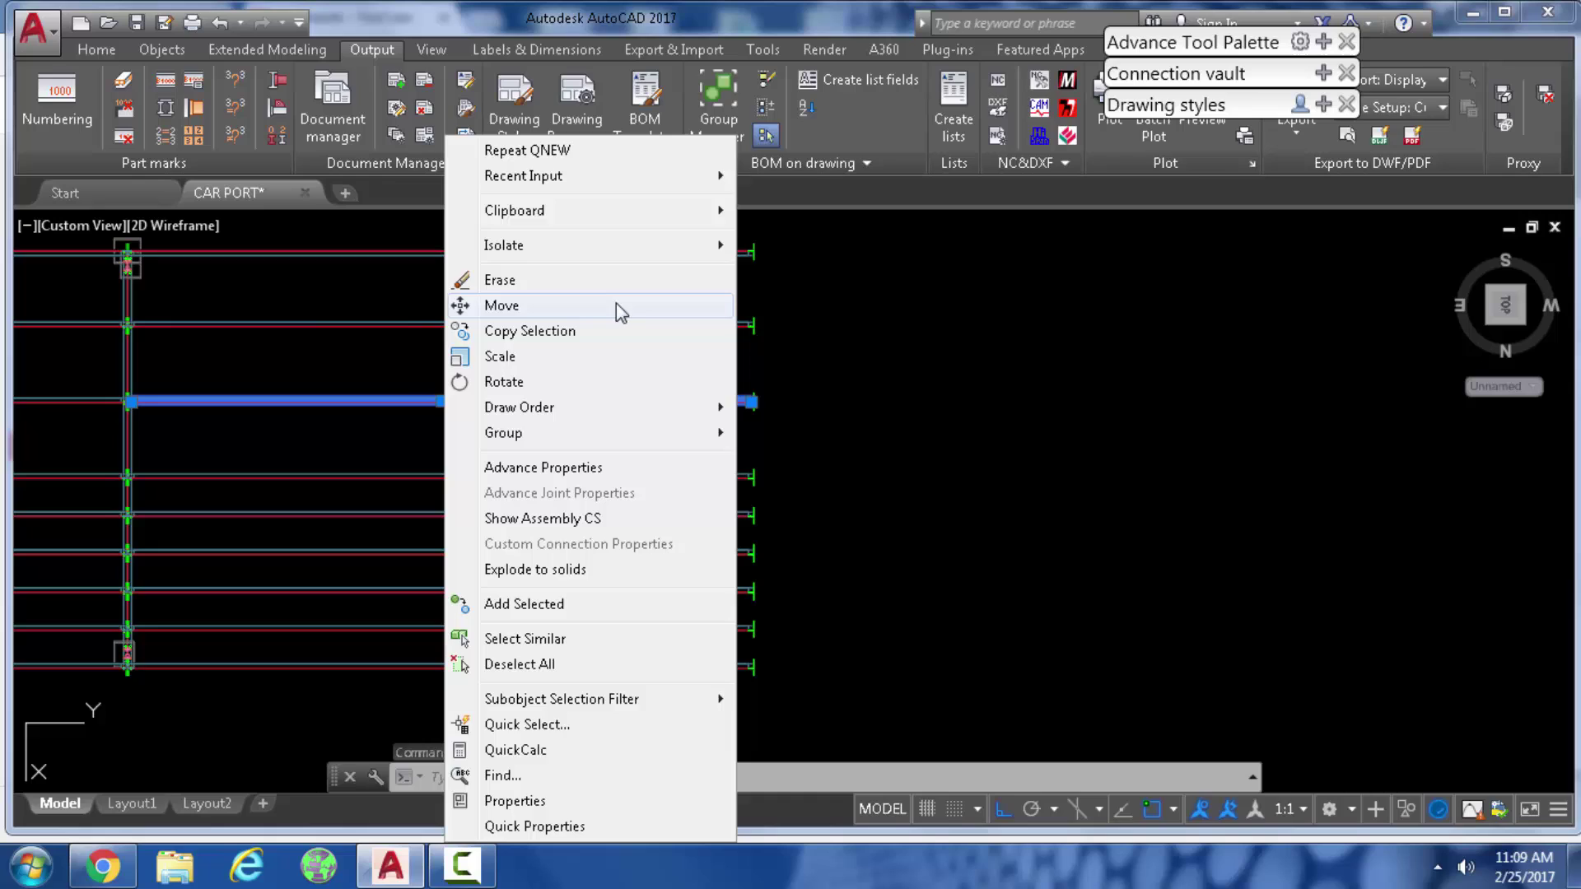
pyautogui.press('Escape')
pyautogui.press('Escape')
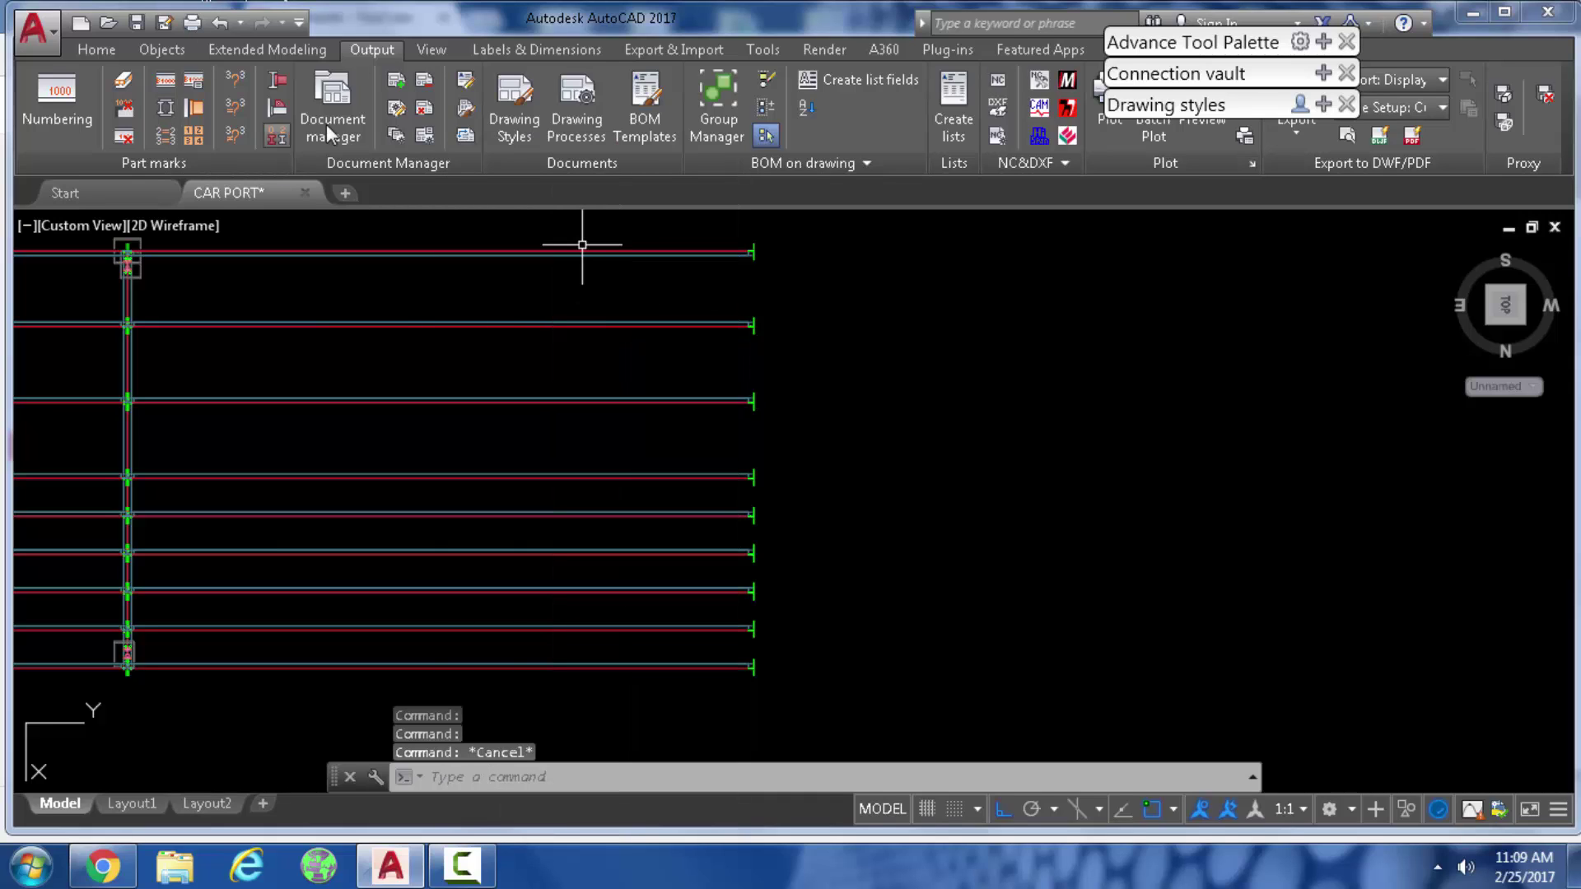
pyautogui.click(329, 123)
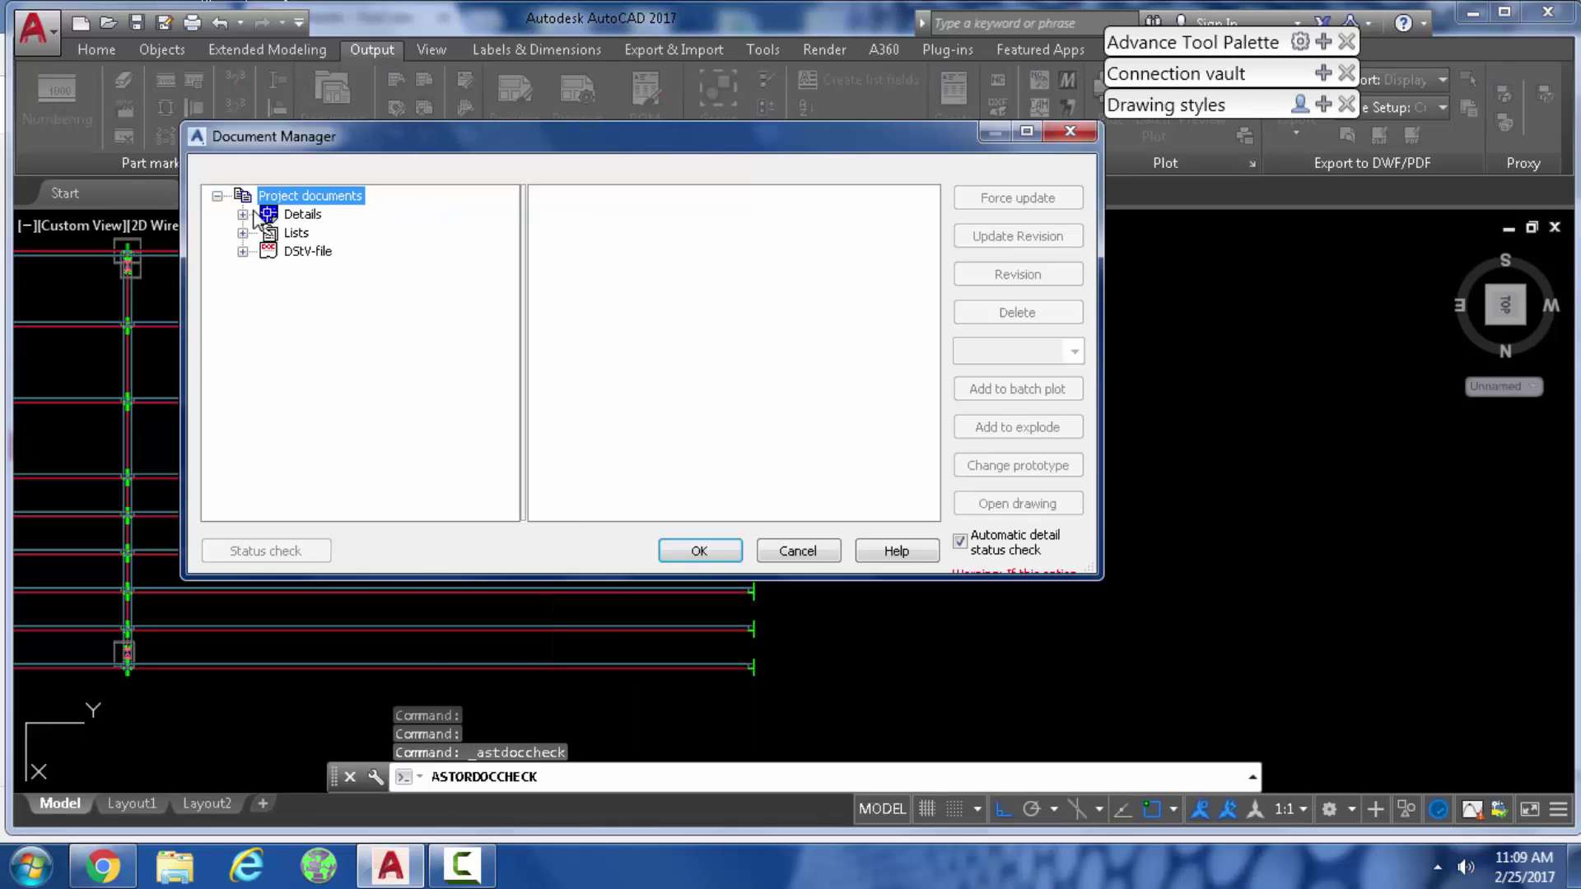
pyautogui.click(243, 216)
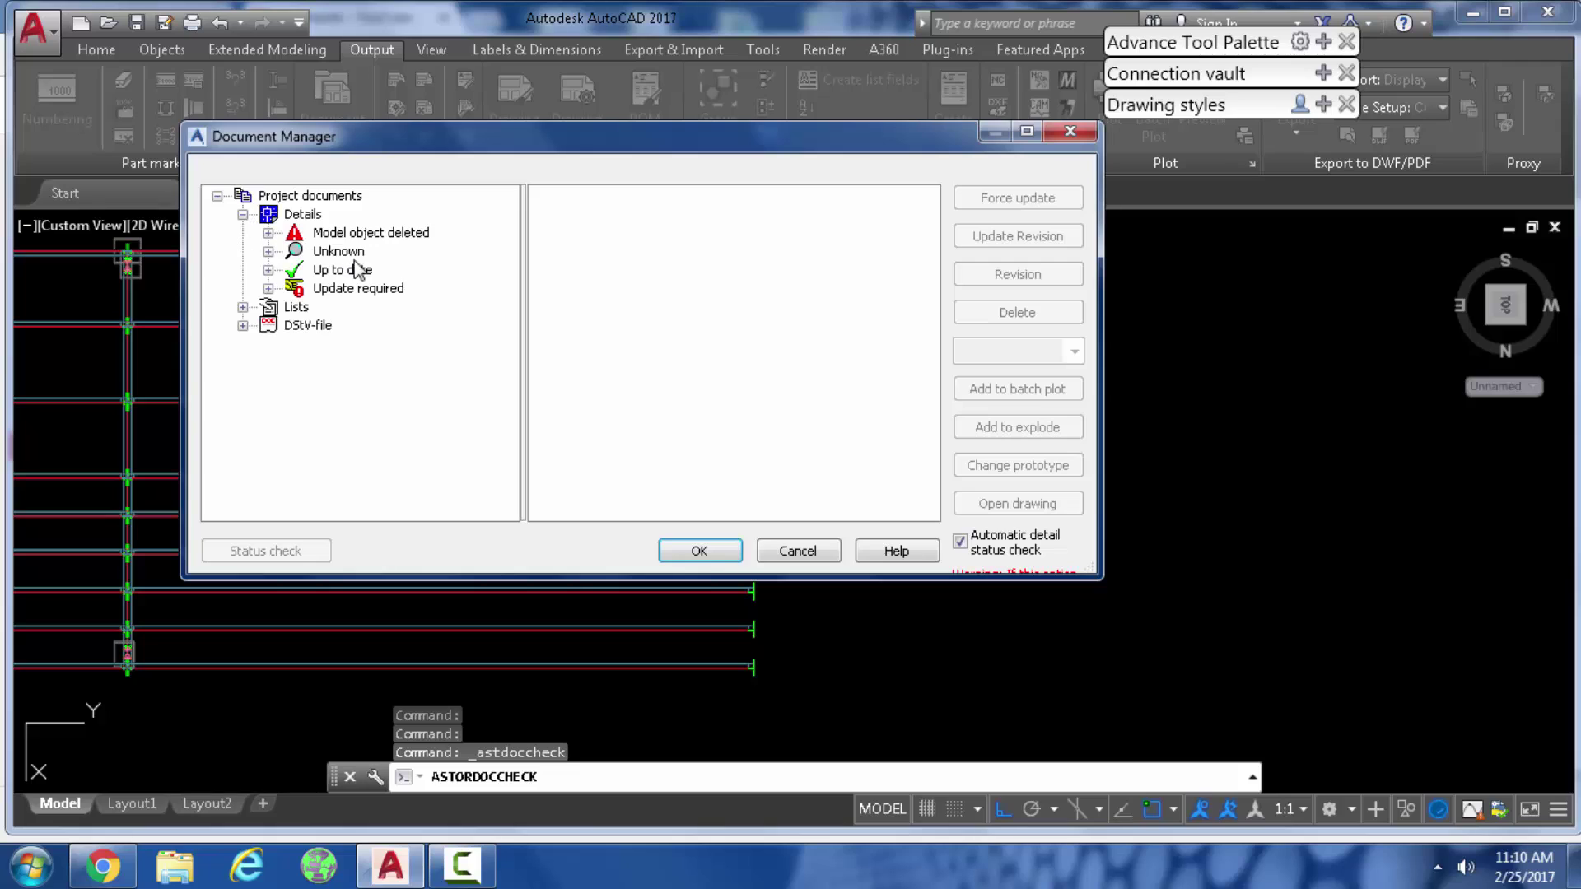
pyautogui.click(270, 270)
pyautogui.click(385, 290)
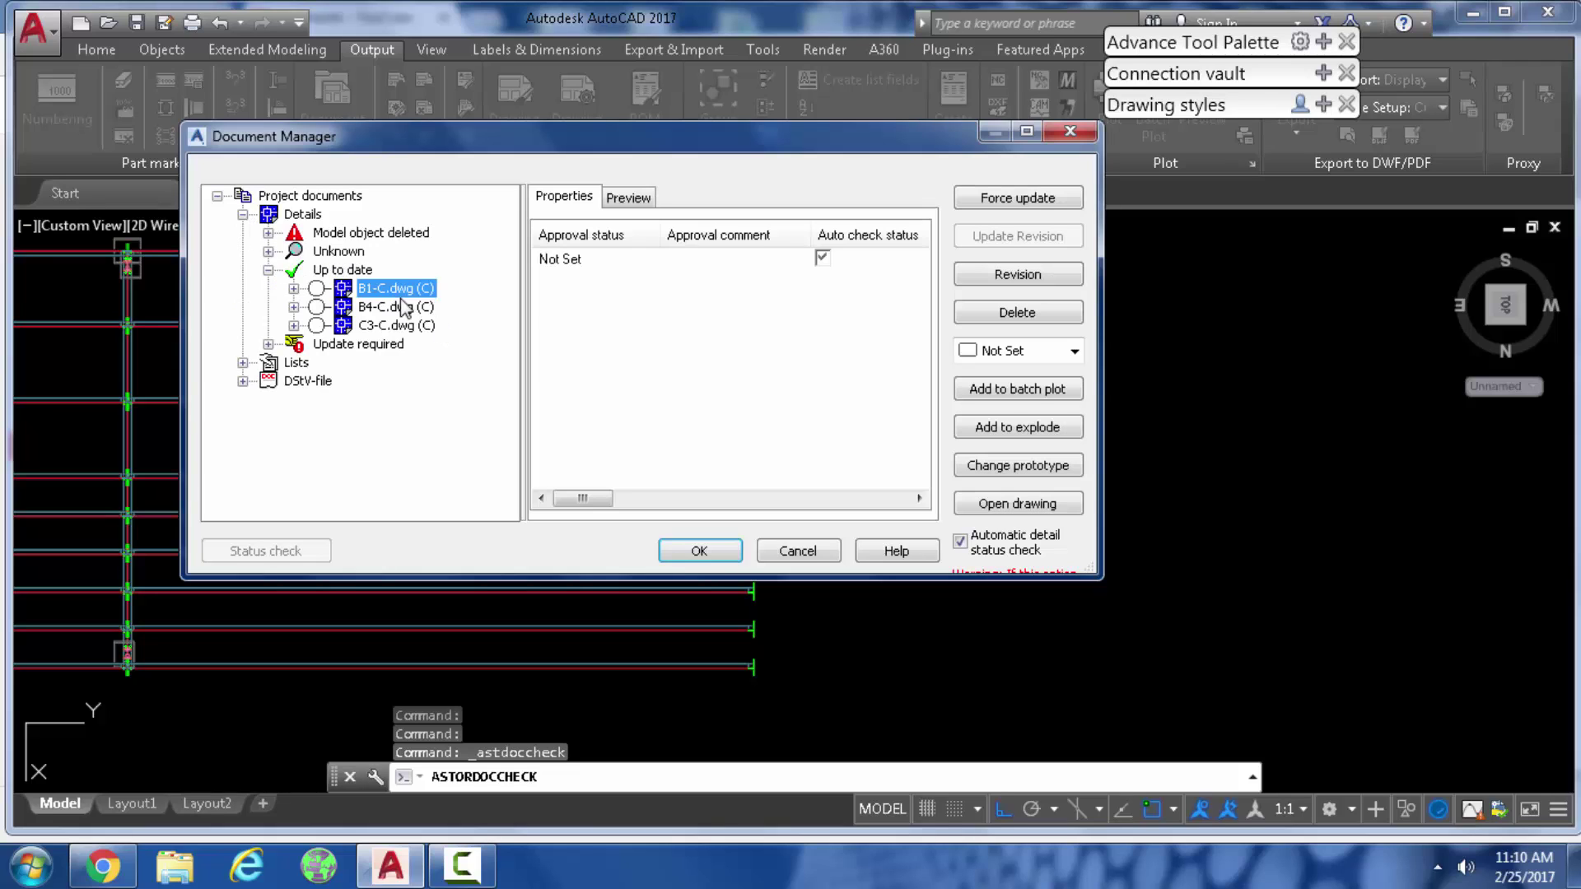
pyautogui.click(1005, 504)
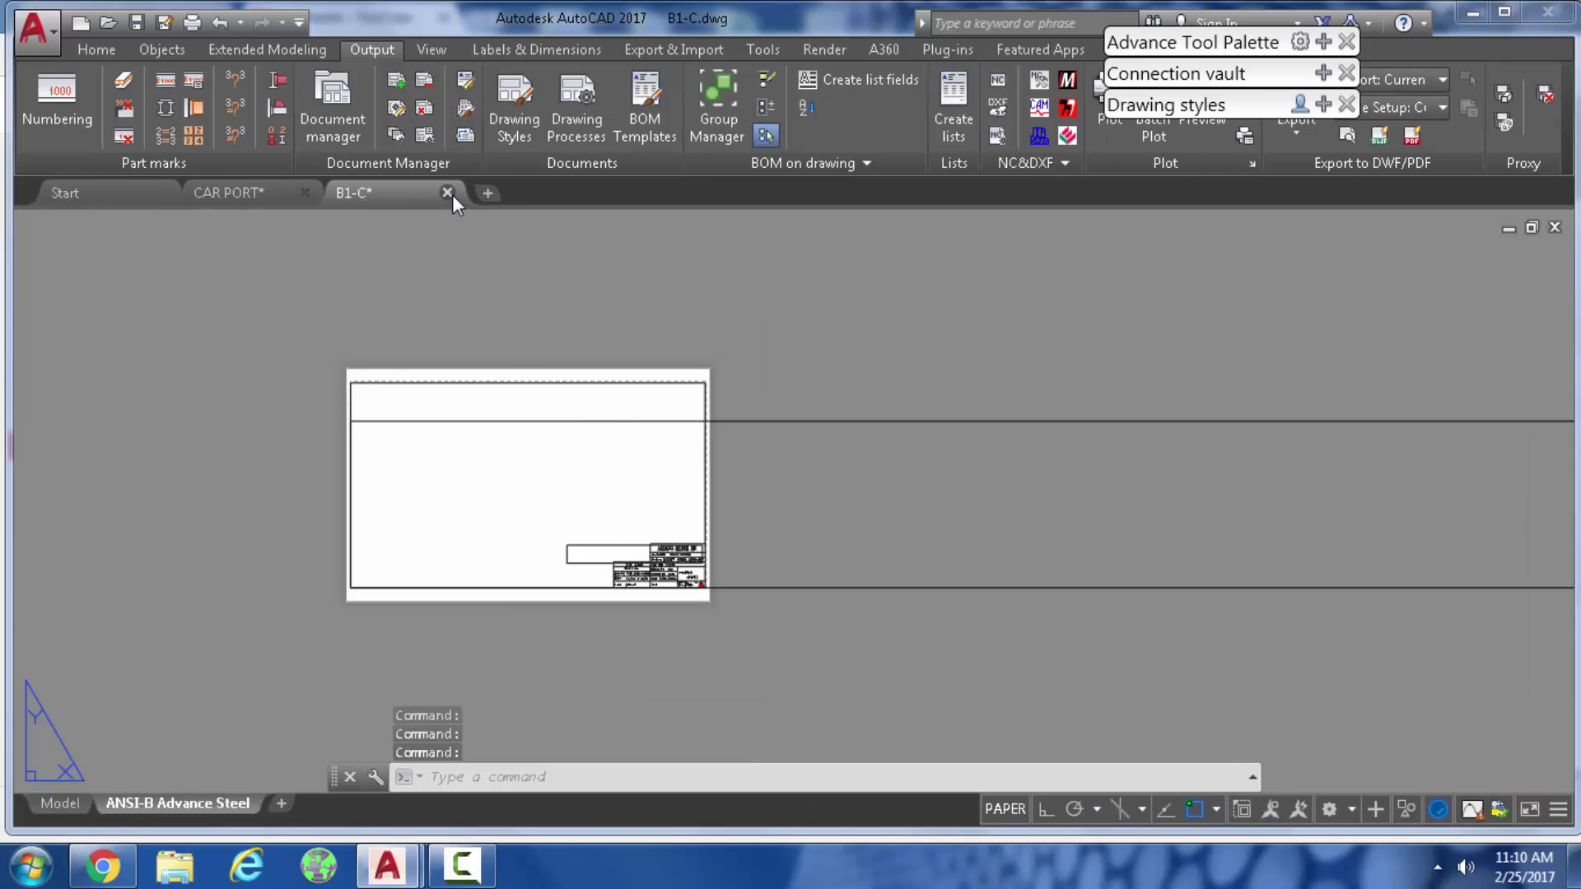
pyautogui.click(449, 192)
pyautogui.click(913, 486)
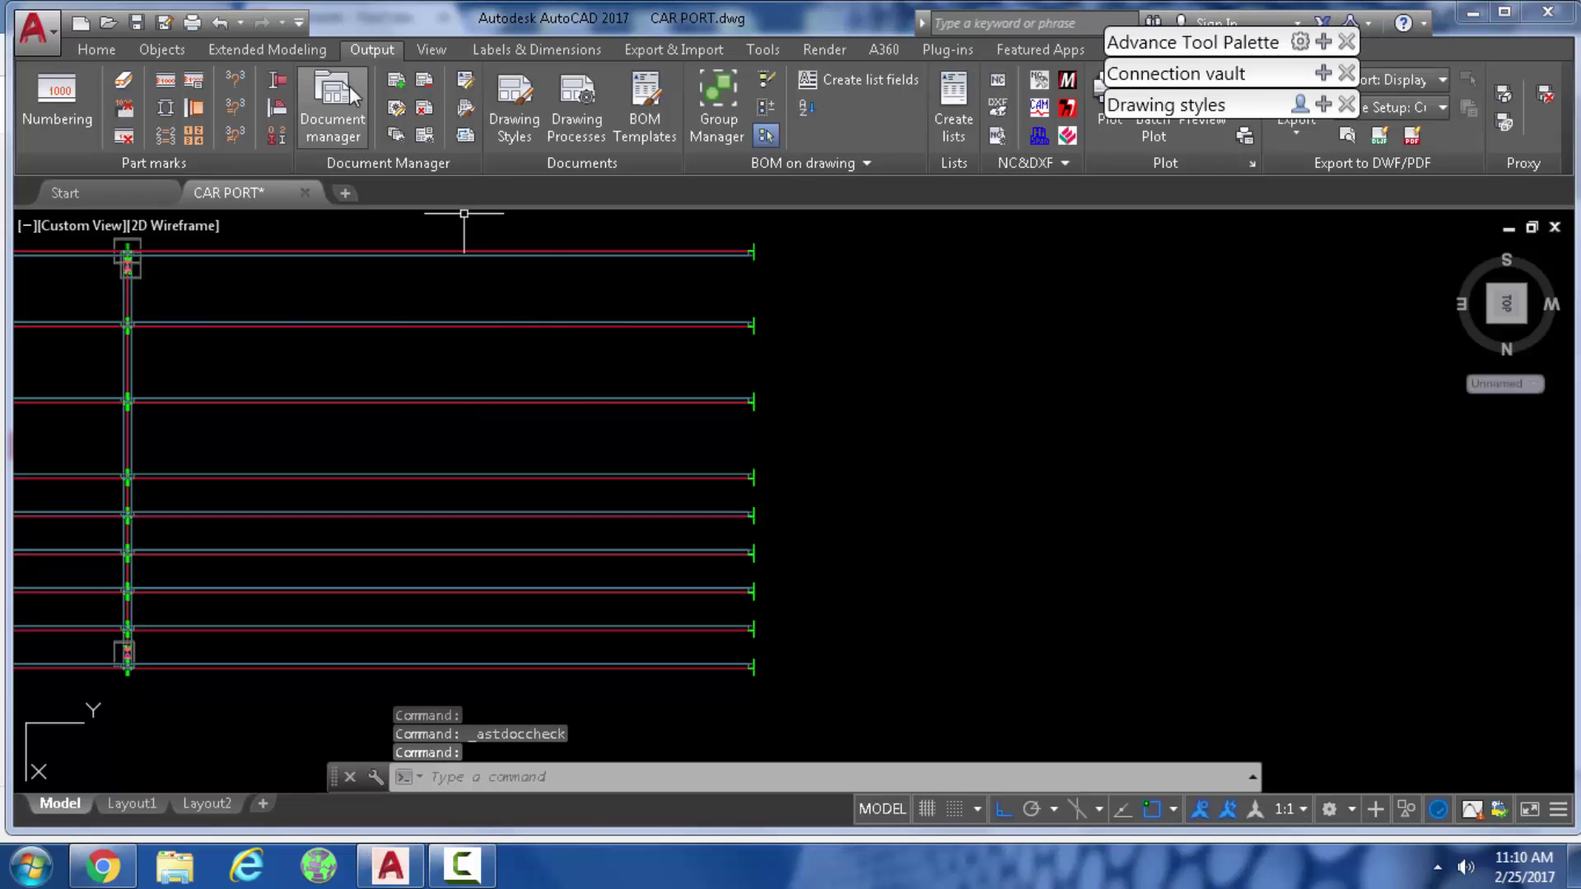
# - Reopen Document Manager and open the B4-C.dwg detail drawing
pyautogui.click(344, 120)
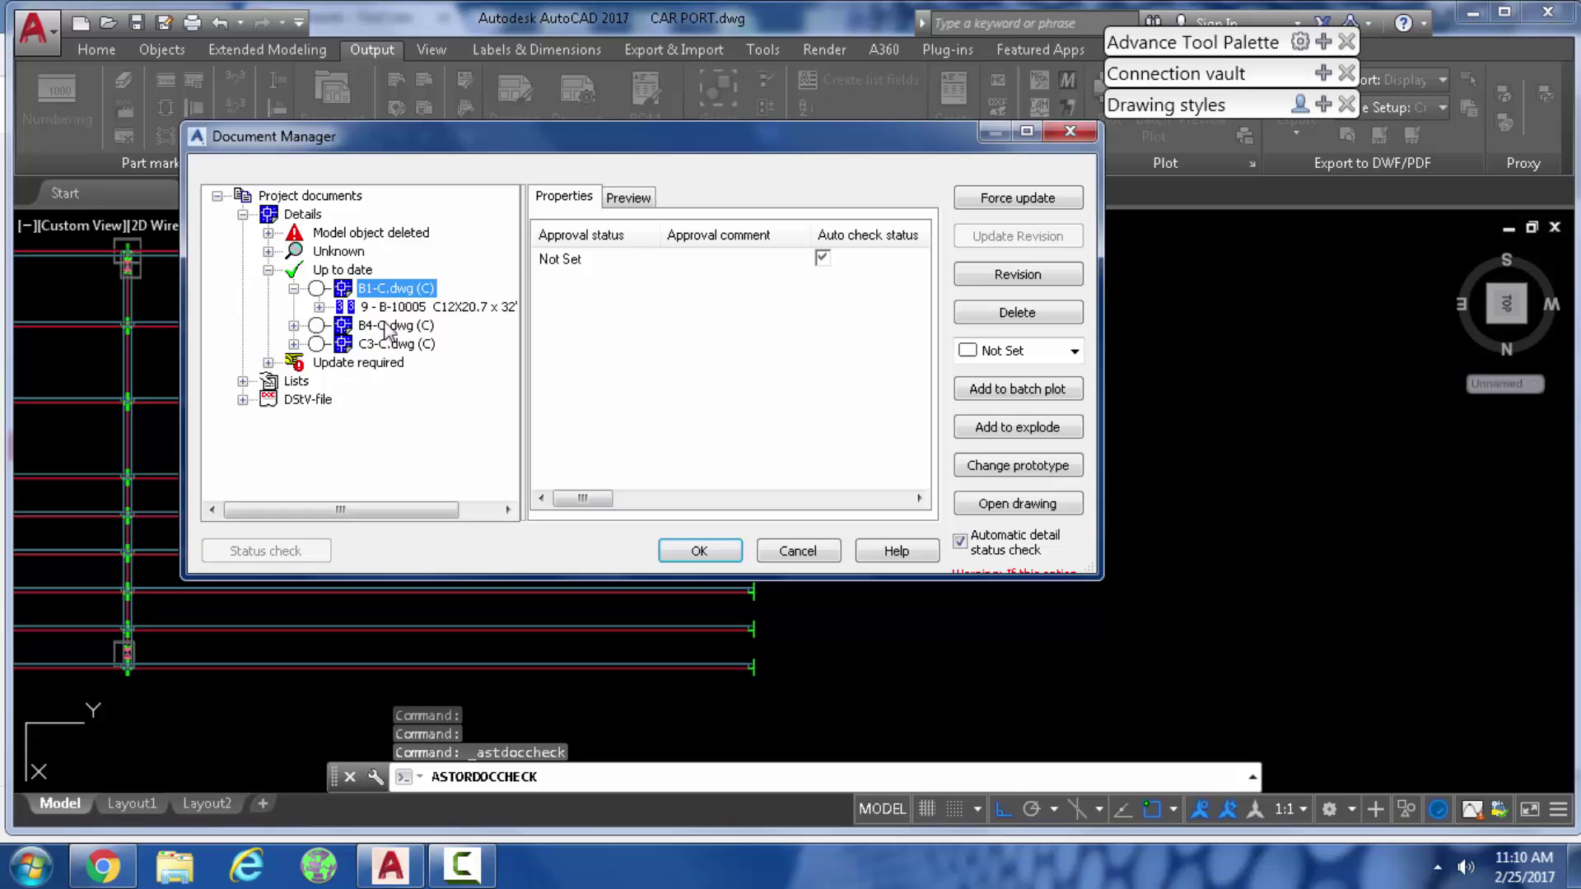
pyautogui.click(294, 288)
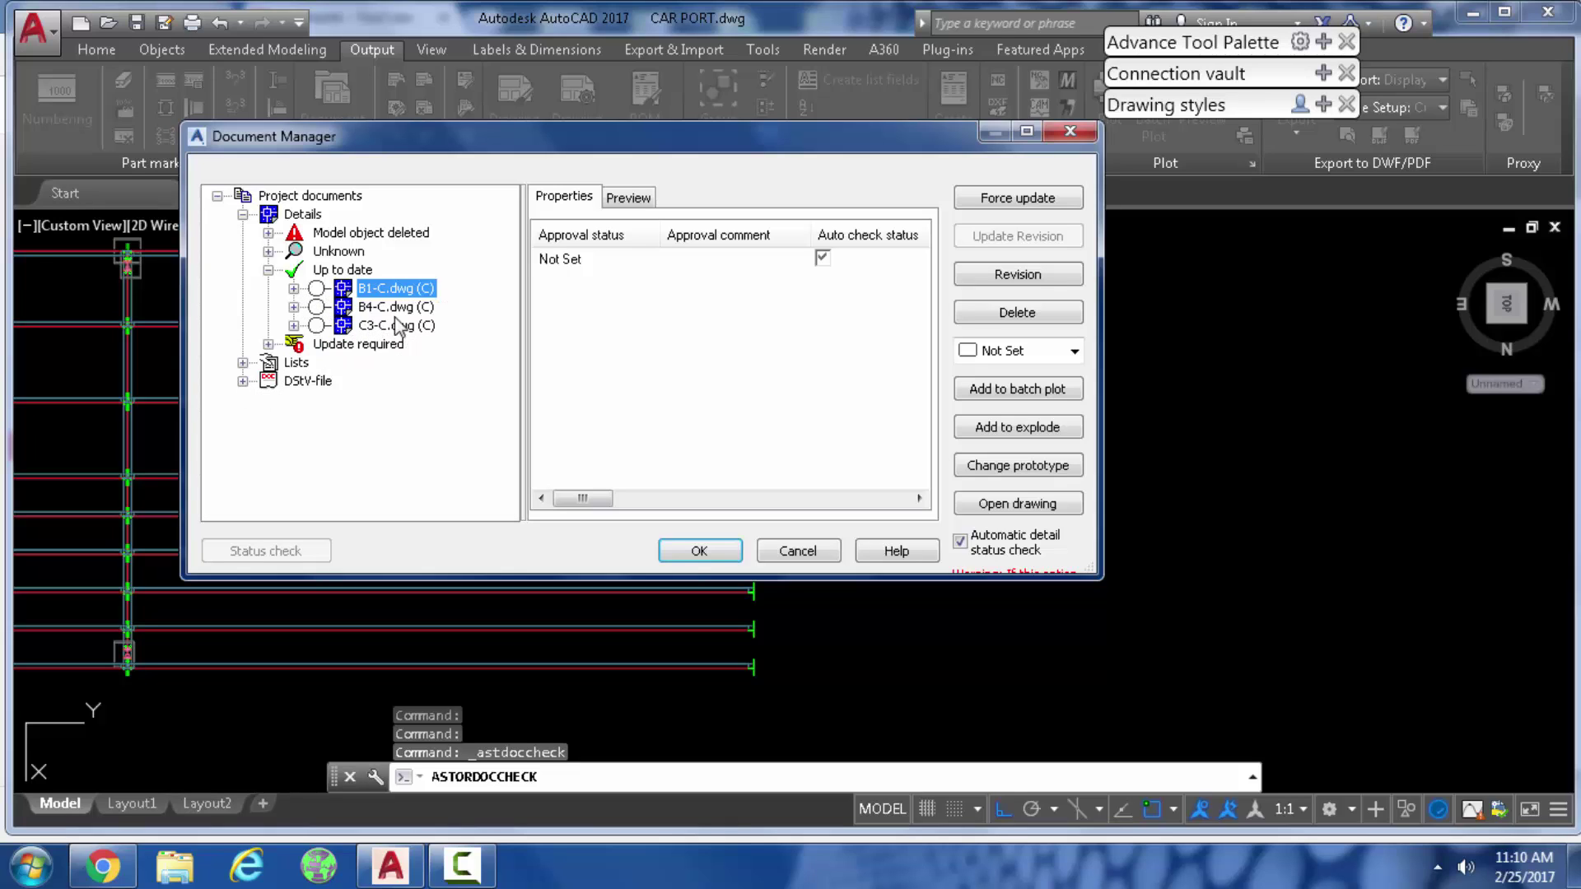
pyautogui.click(413, 309)
pyautogui.click(1017, 504)
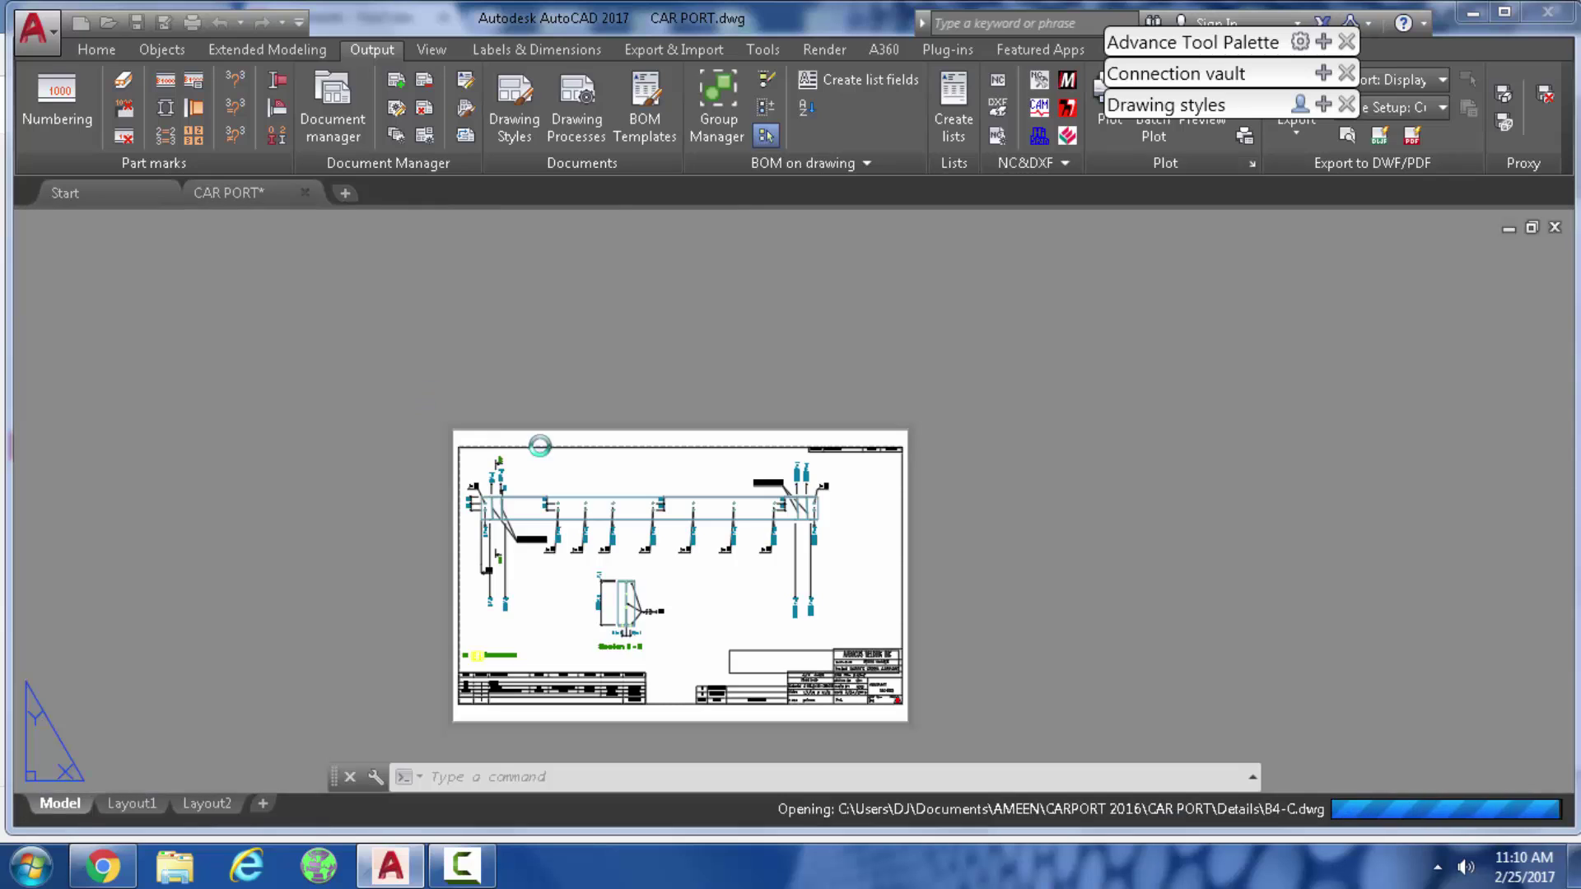
pyautogui.scroll(3, 695, 584)
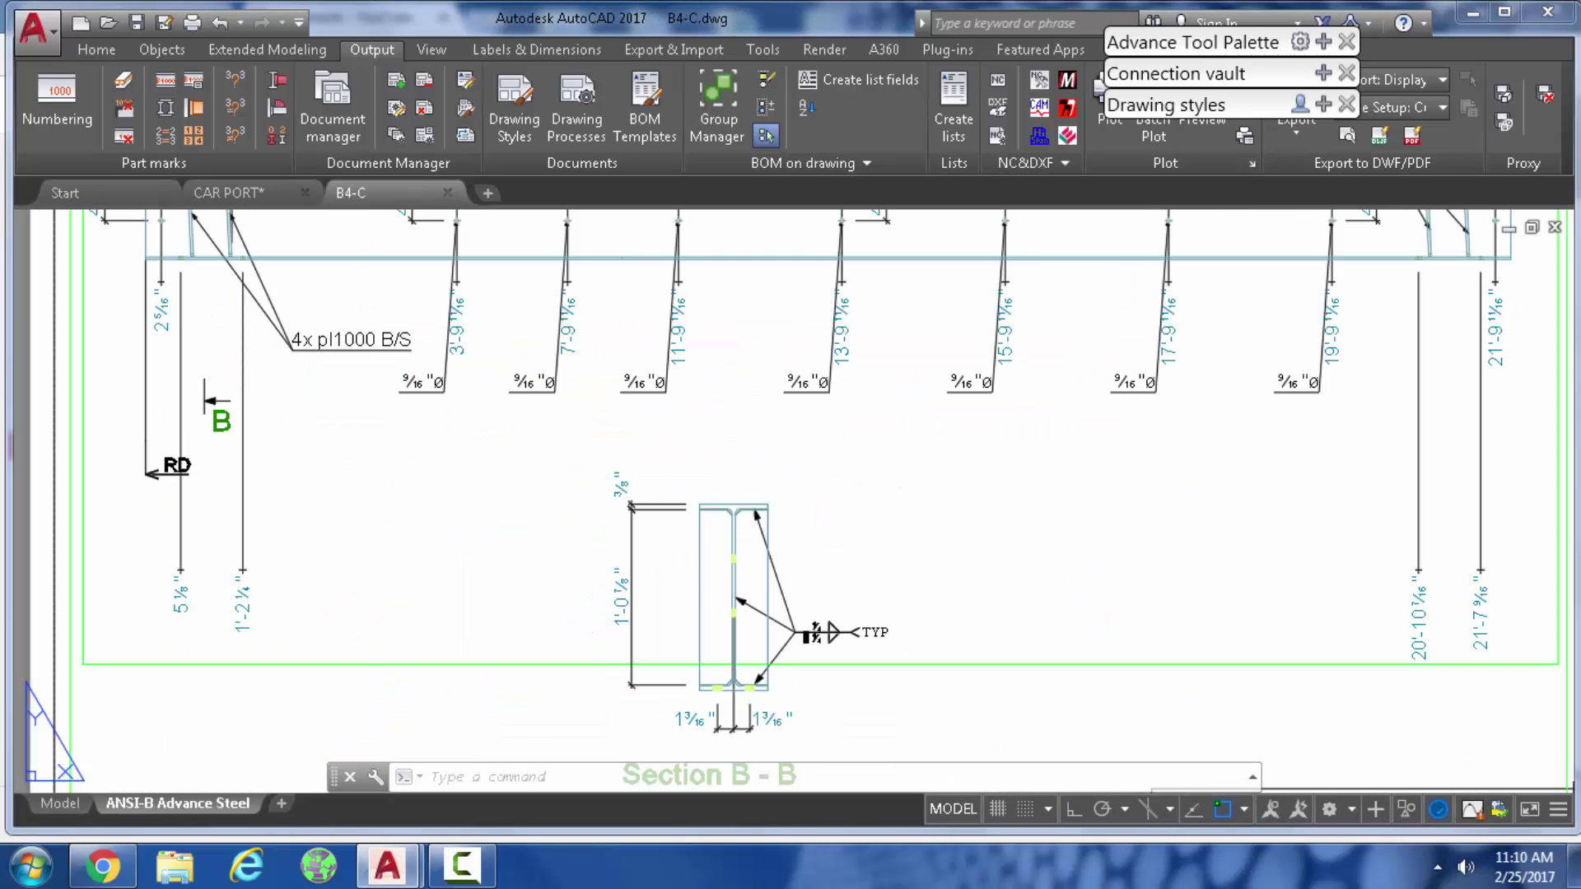
pyautogui.scroll(2, 695, 584)
pyautogui.scroll(-5, 695, 583)
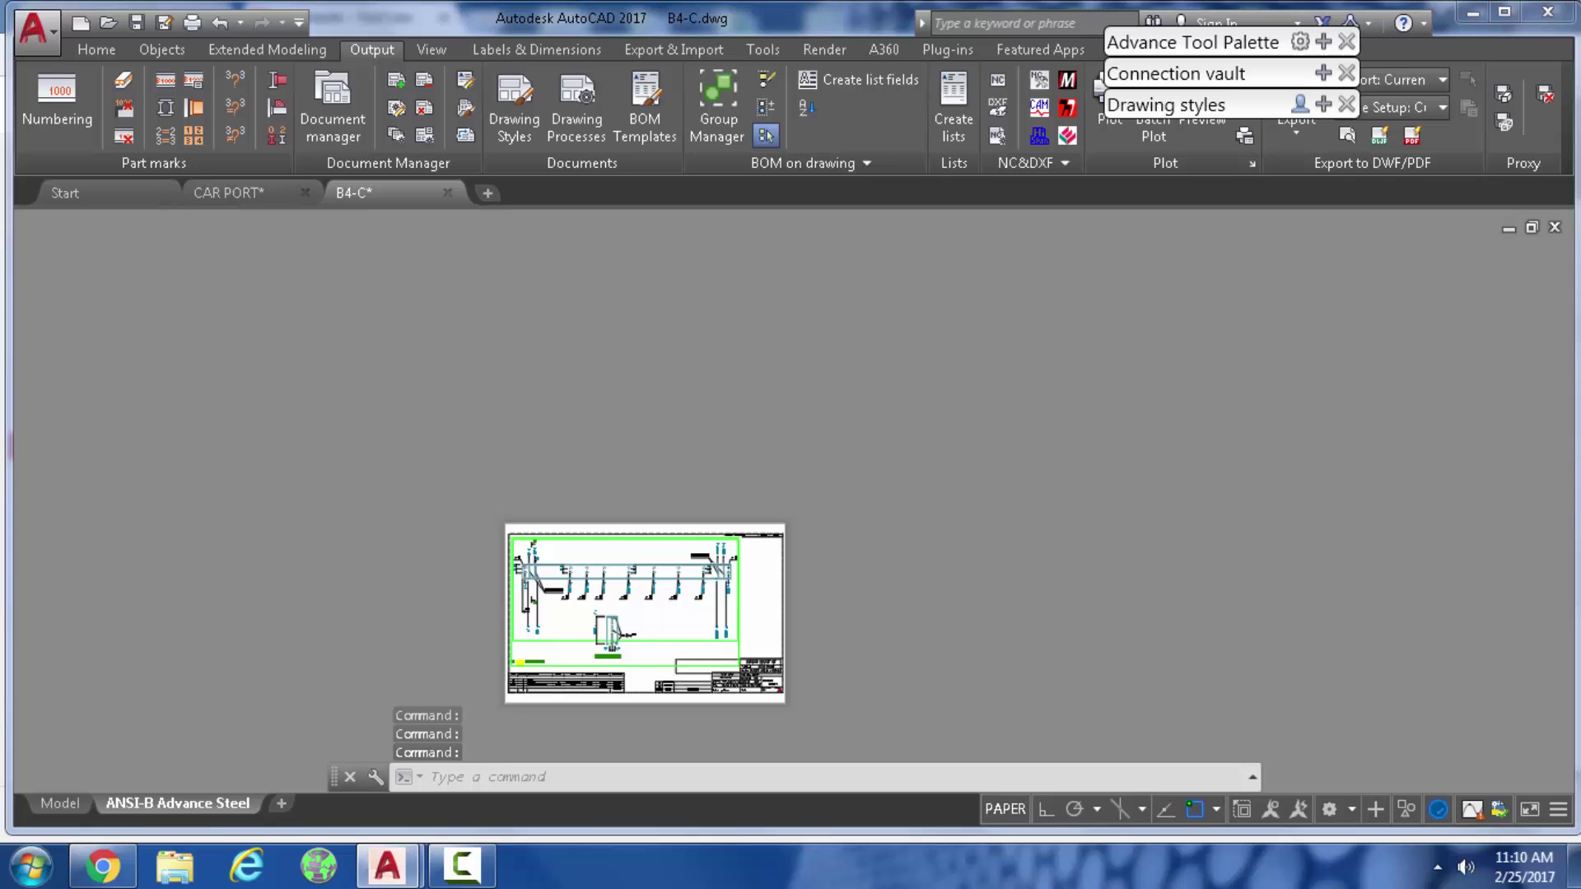
pyautogui.scroll(4, 627, 656)
# - Try a parametric dimension across the beam top in B4-C and close its settings dialog
pyautogui.moveTo(628, 656)
pyautogui.mouseDown(button='middle')
pyautogui.moveTo(582, 581)
pyautogui.moveTo(548, 459)
pyautogui.mouseUp(button='middle')
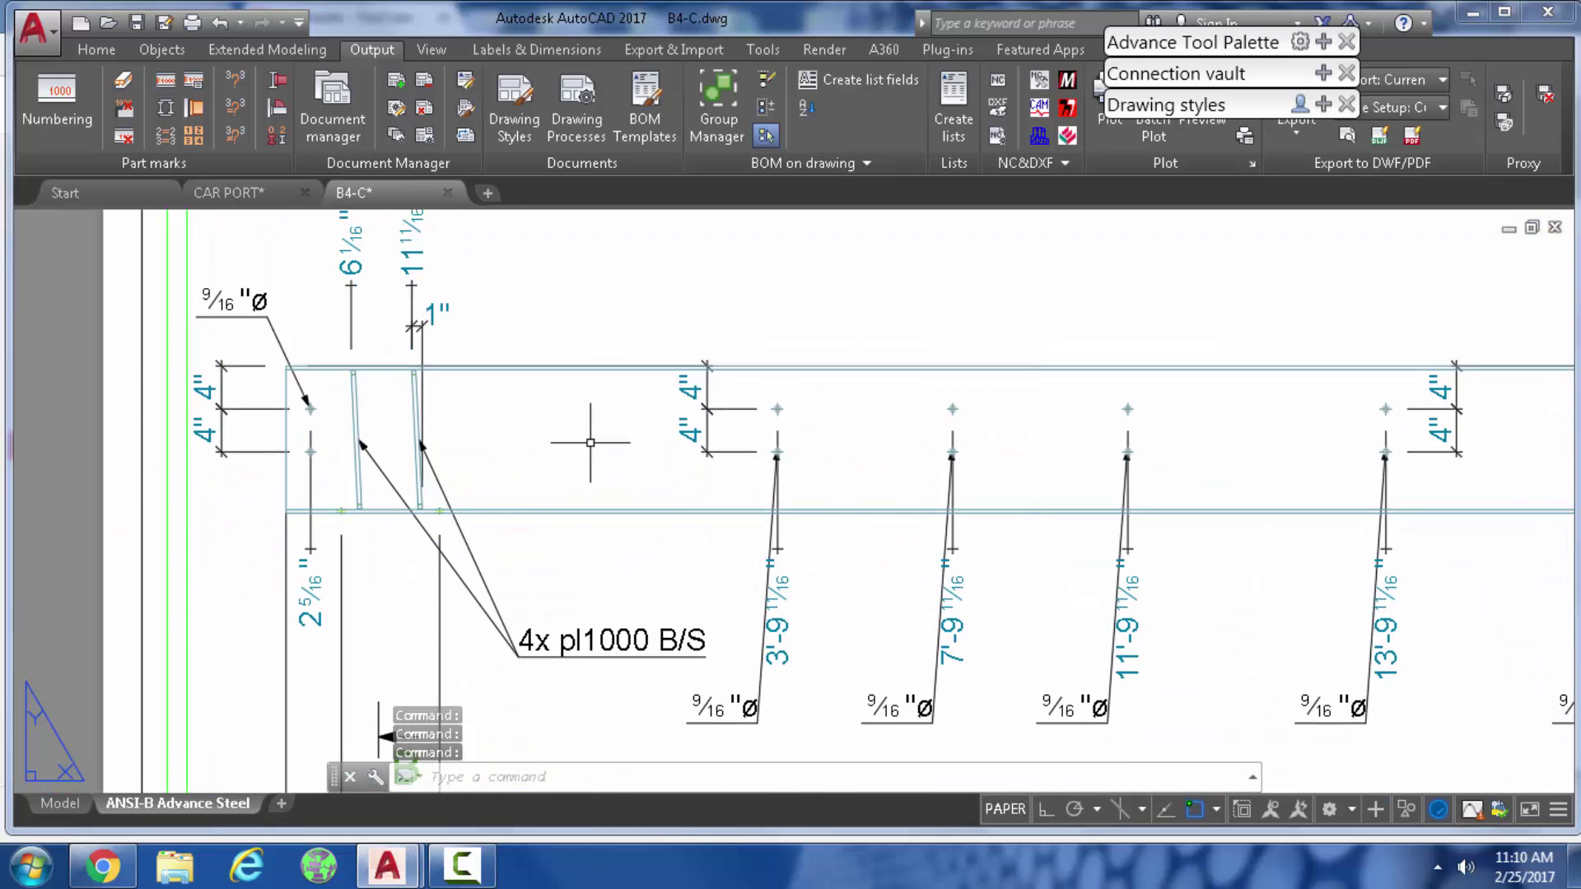
pyautogui.scroll(-4, 610, 440)
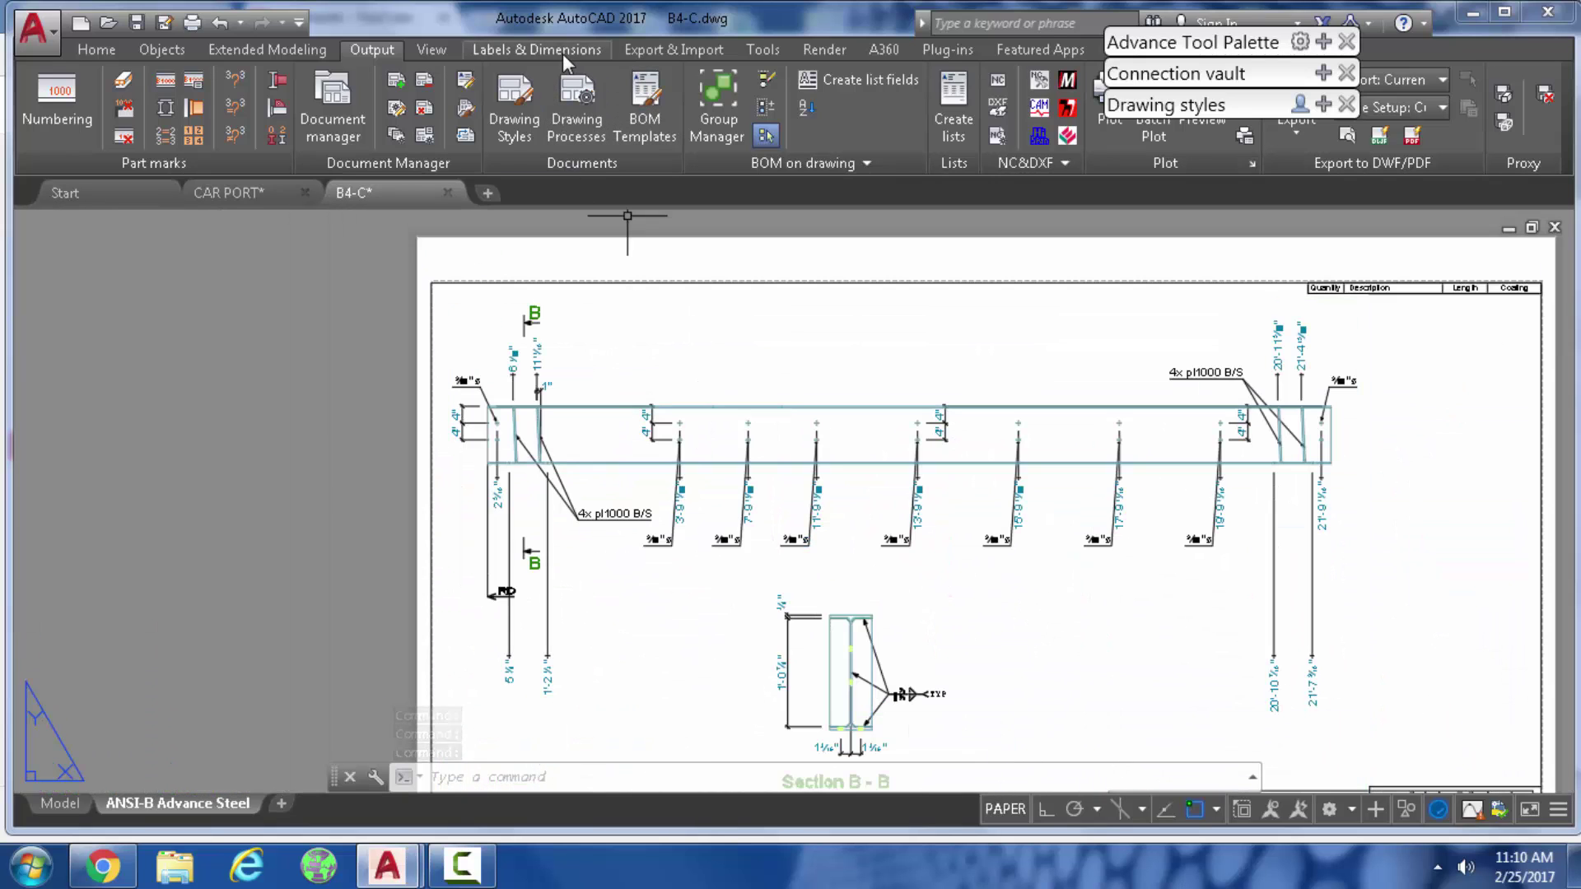
pyautogui.click(536, 50)
pyautogui.click(453, 89)
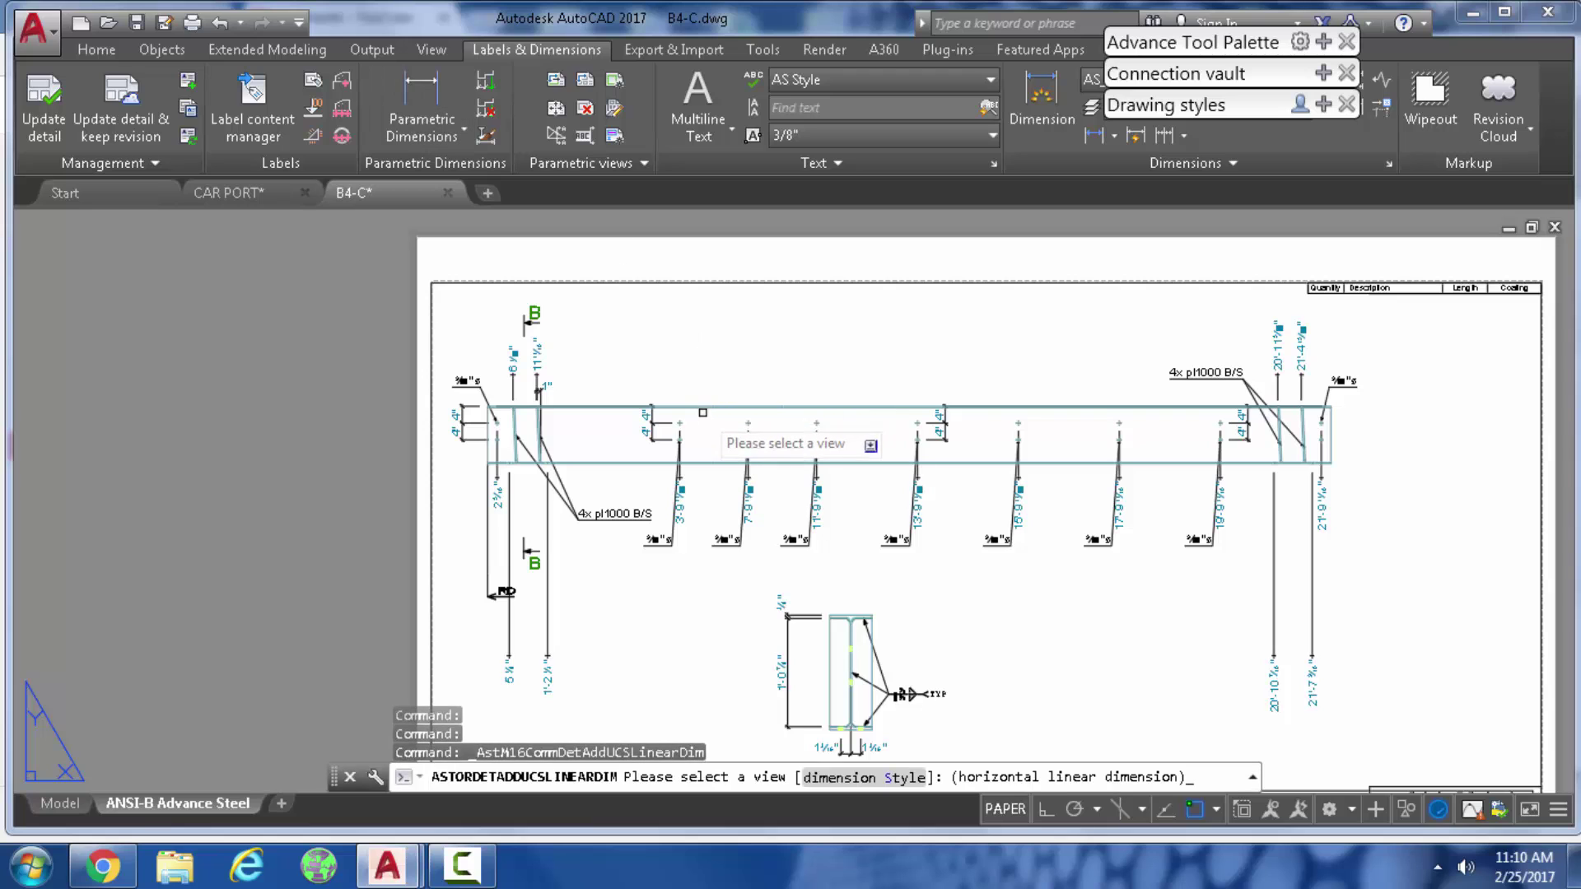
pyautogui.click(612, 410)
pyautogui.click(713, 405)
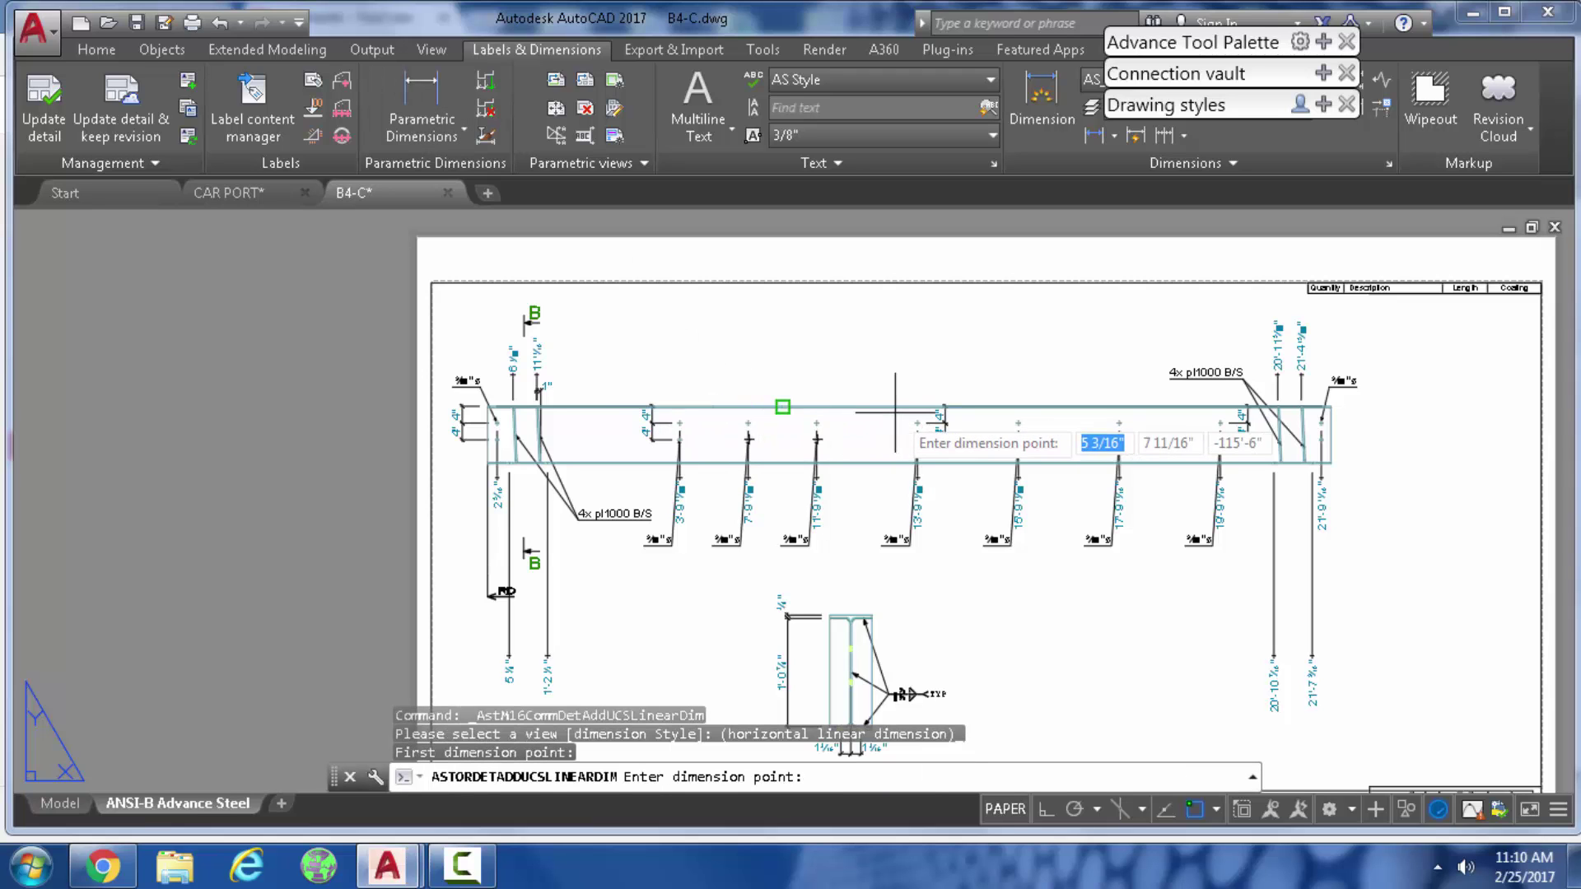
pyautogui.click(780, 405)
pyautogui.scroll(4, 767, 337)
pyautogui.scroll(-4, 767, 337)
pyautogui.click(756, 349)
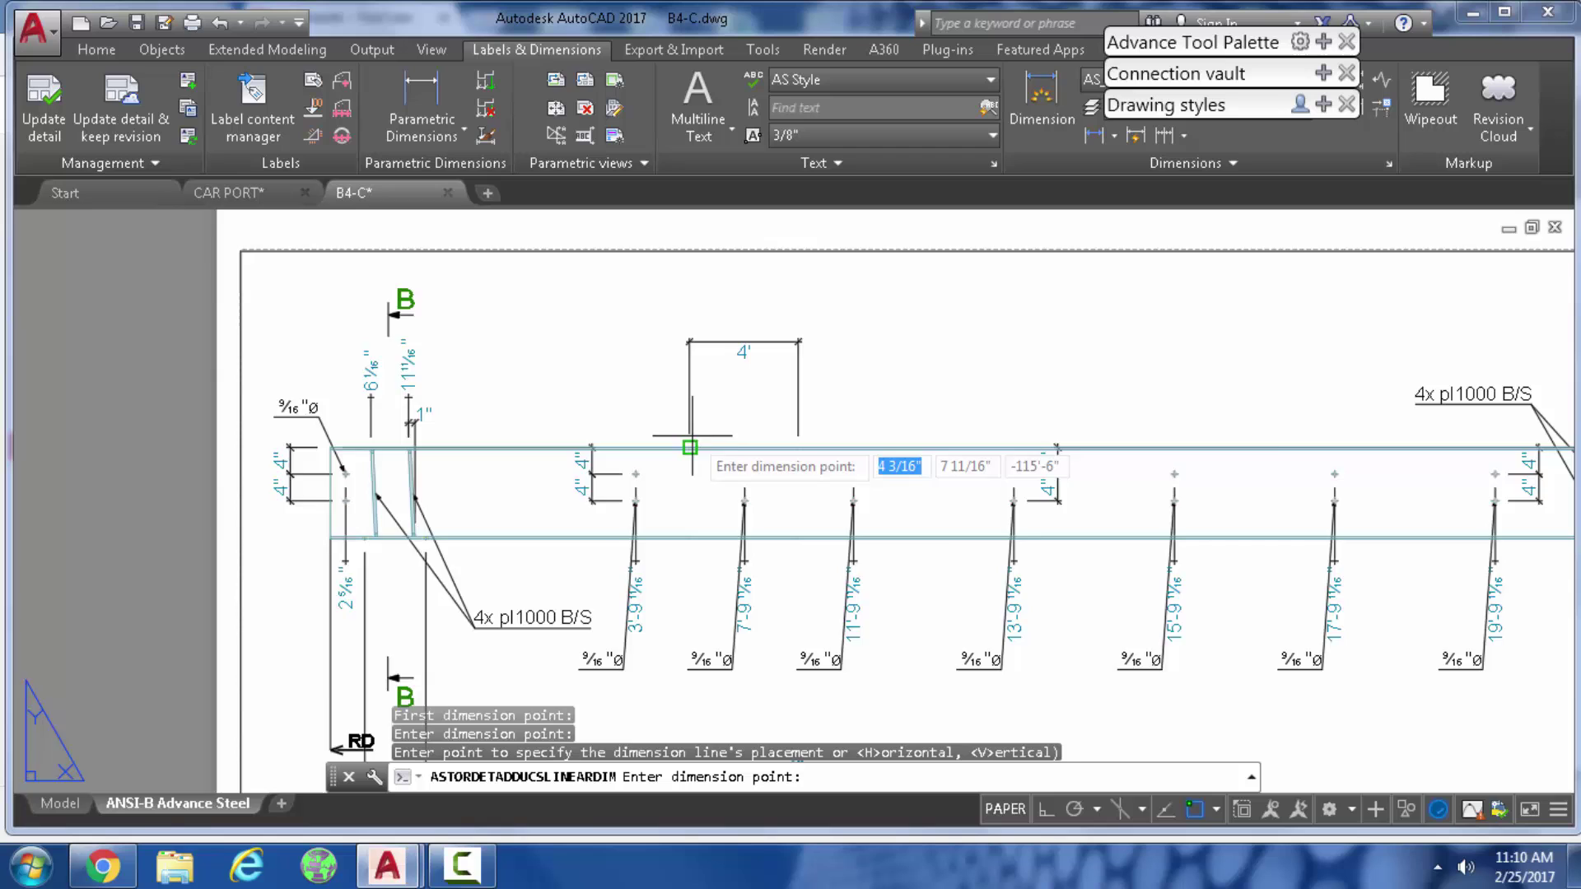
pyautogui.scroll(4, 779, 448)
pyautogui.scroll(-4, 728, 424)
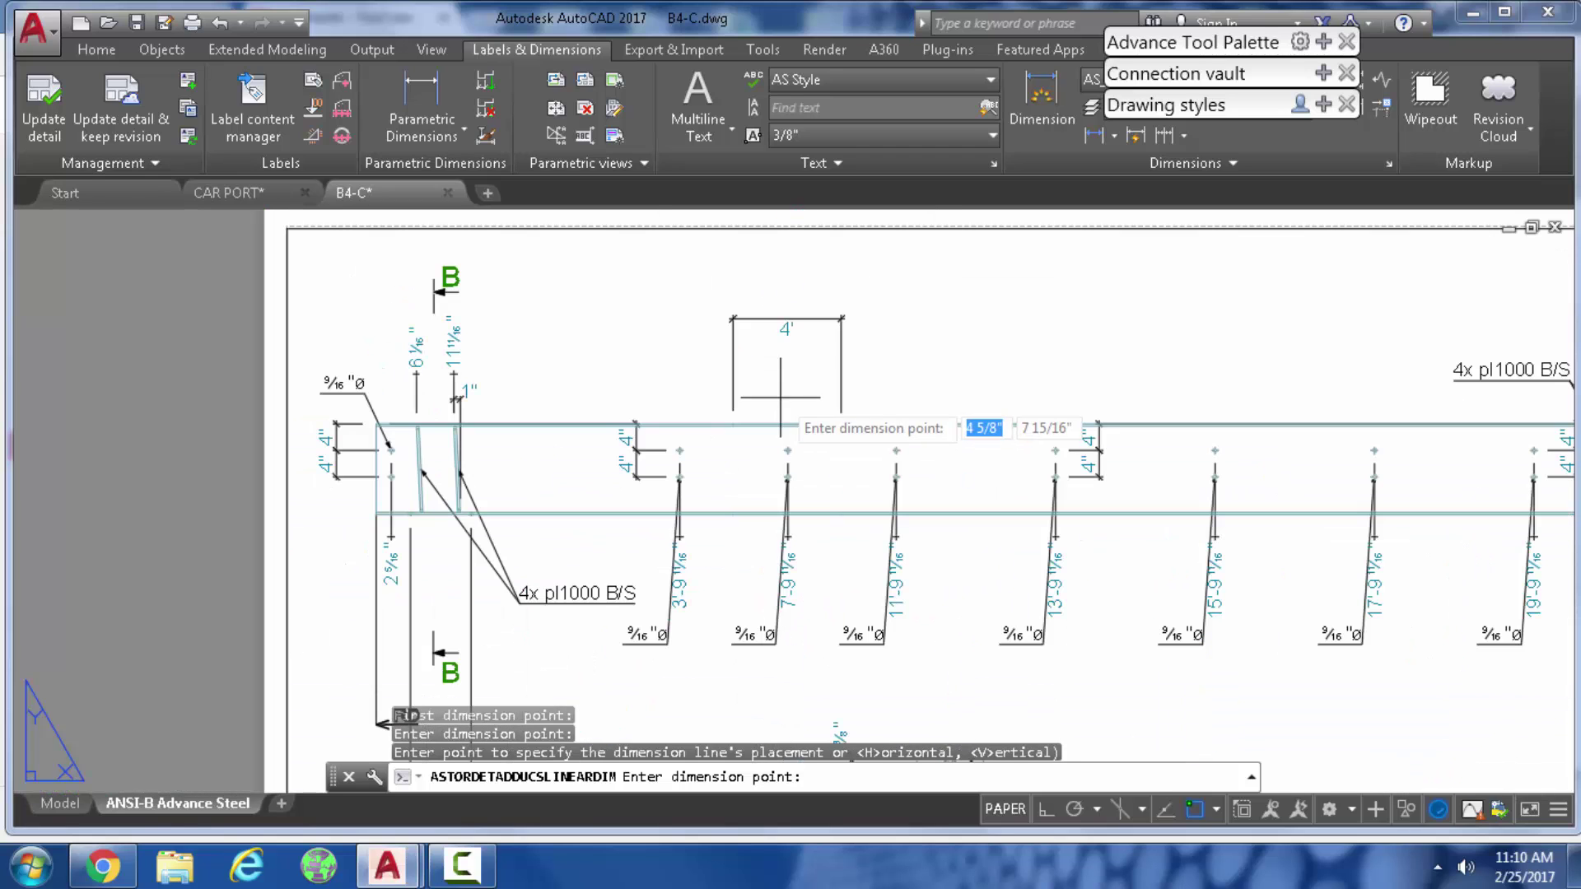
pyautogui.rightClick(810, 367)
pyautogui.click(851, 383)
pyautogui.click(898, 394)
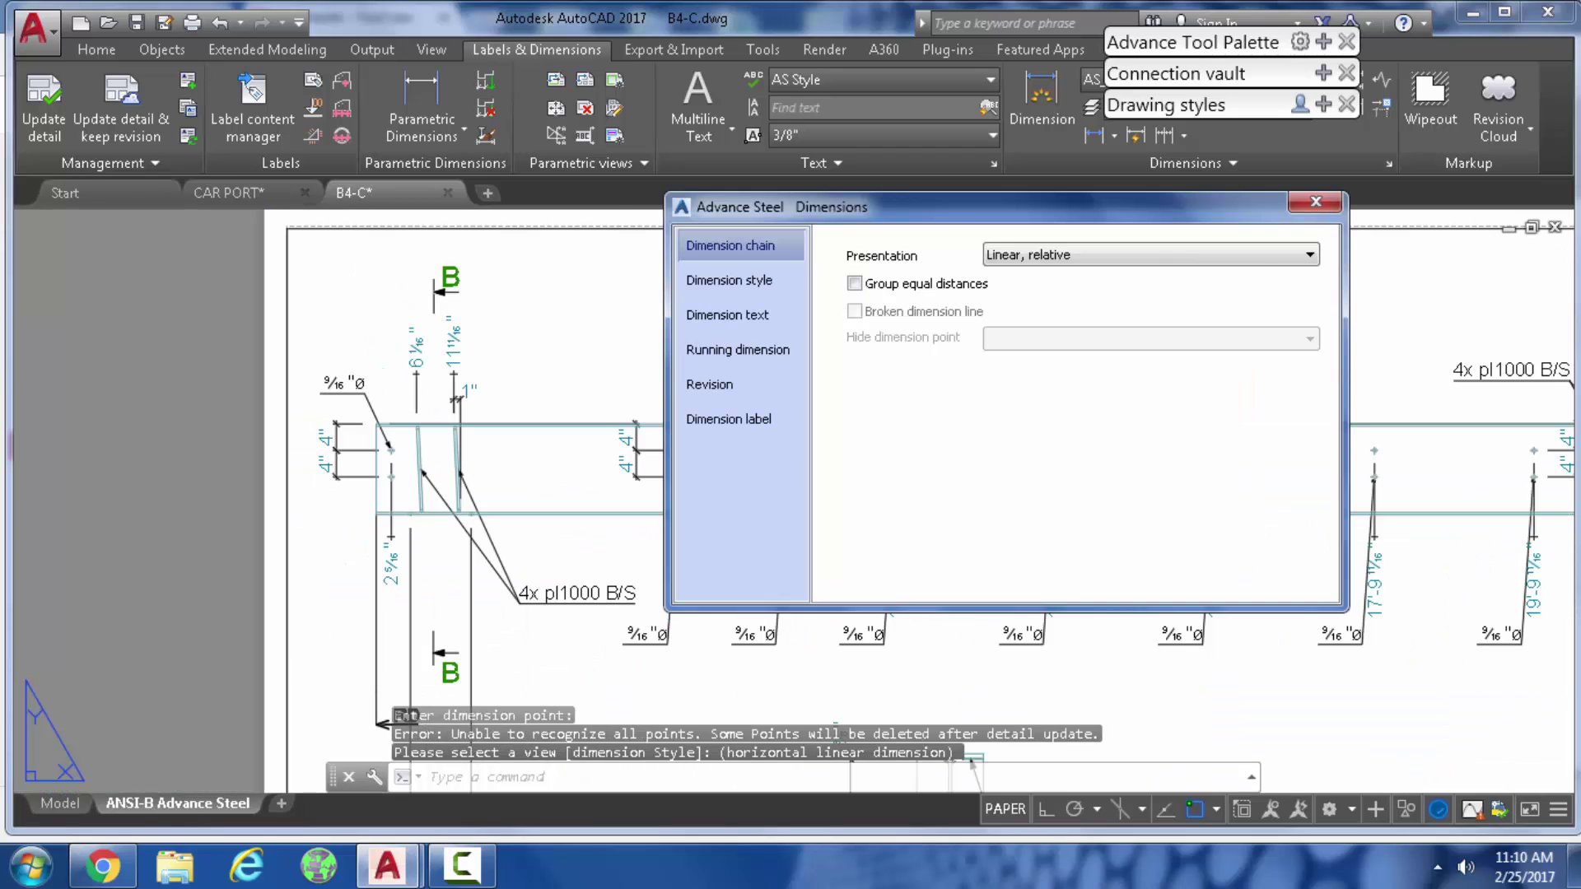
pyautogui.click(1316, 204)
pyautogui.scroll(-5, 696, 440)
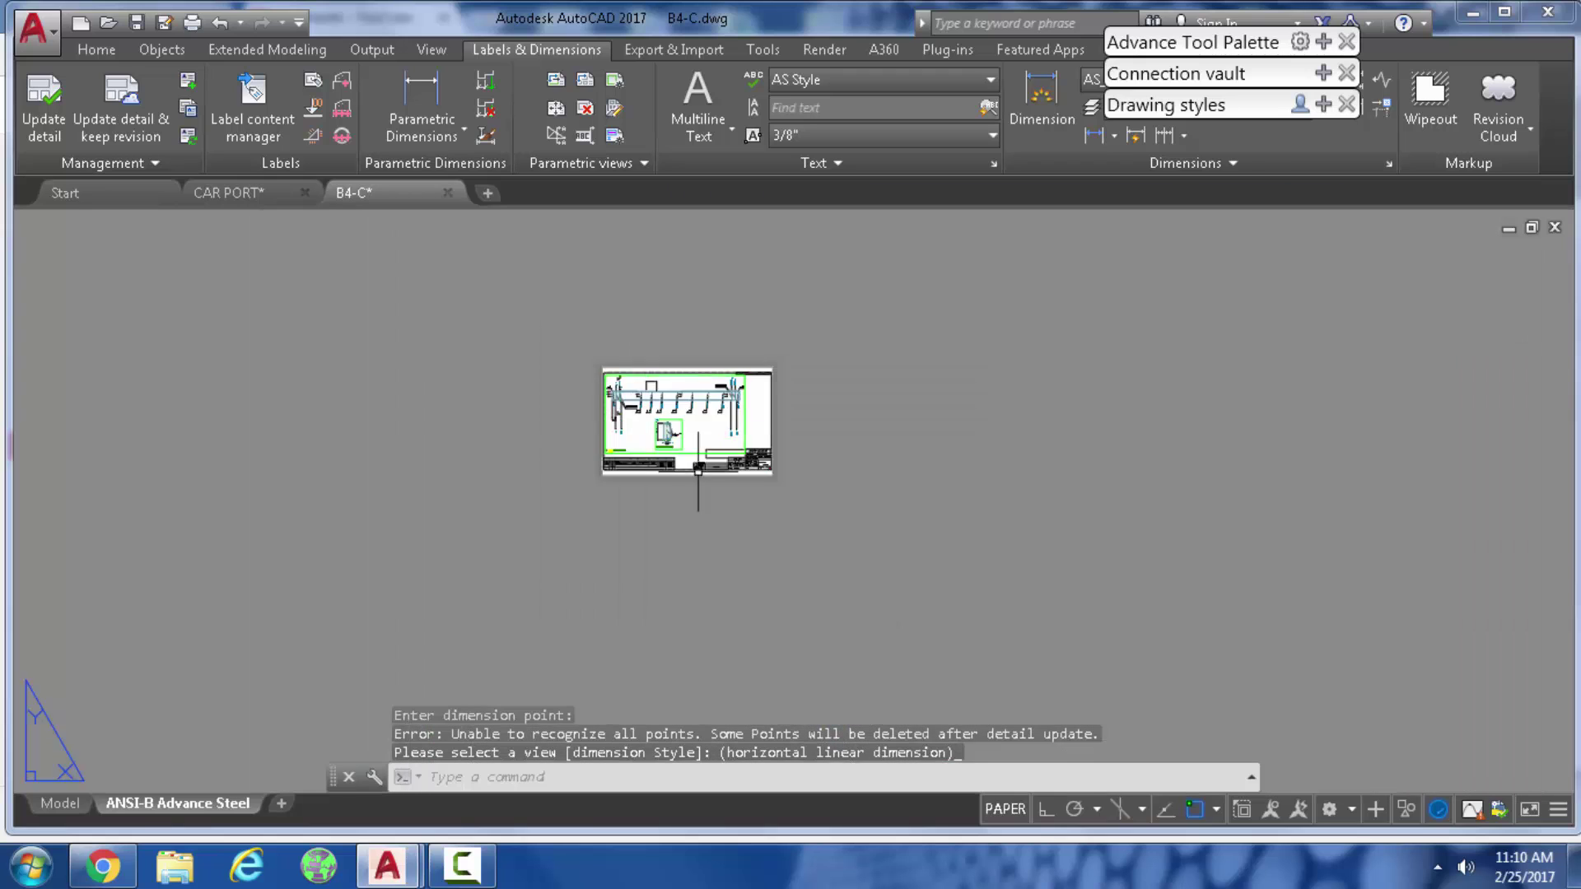
pyautogui.scroll(2, 716, 419)
pyautogui.scroll(2, 748, 405)
pyautogui.scroll(2, 749, 405)
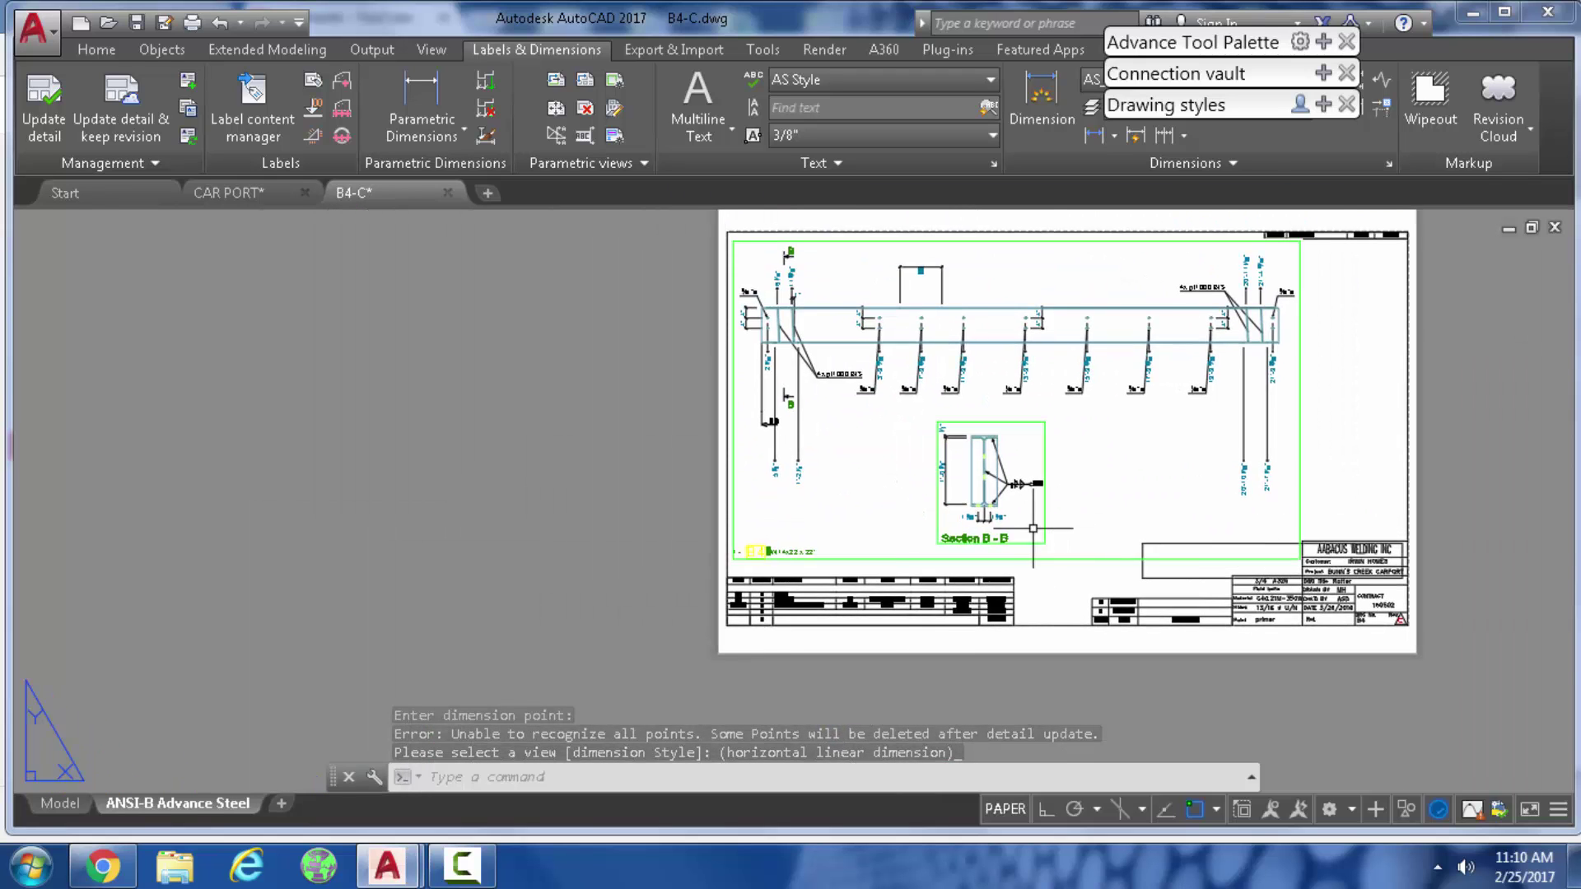
pyautogui.scroll(2, 865, 433)
pyautogui.scroll(-2, 865, 667)
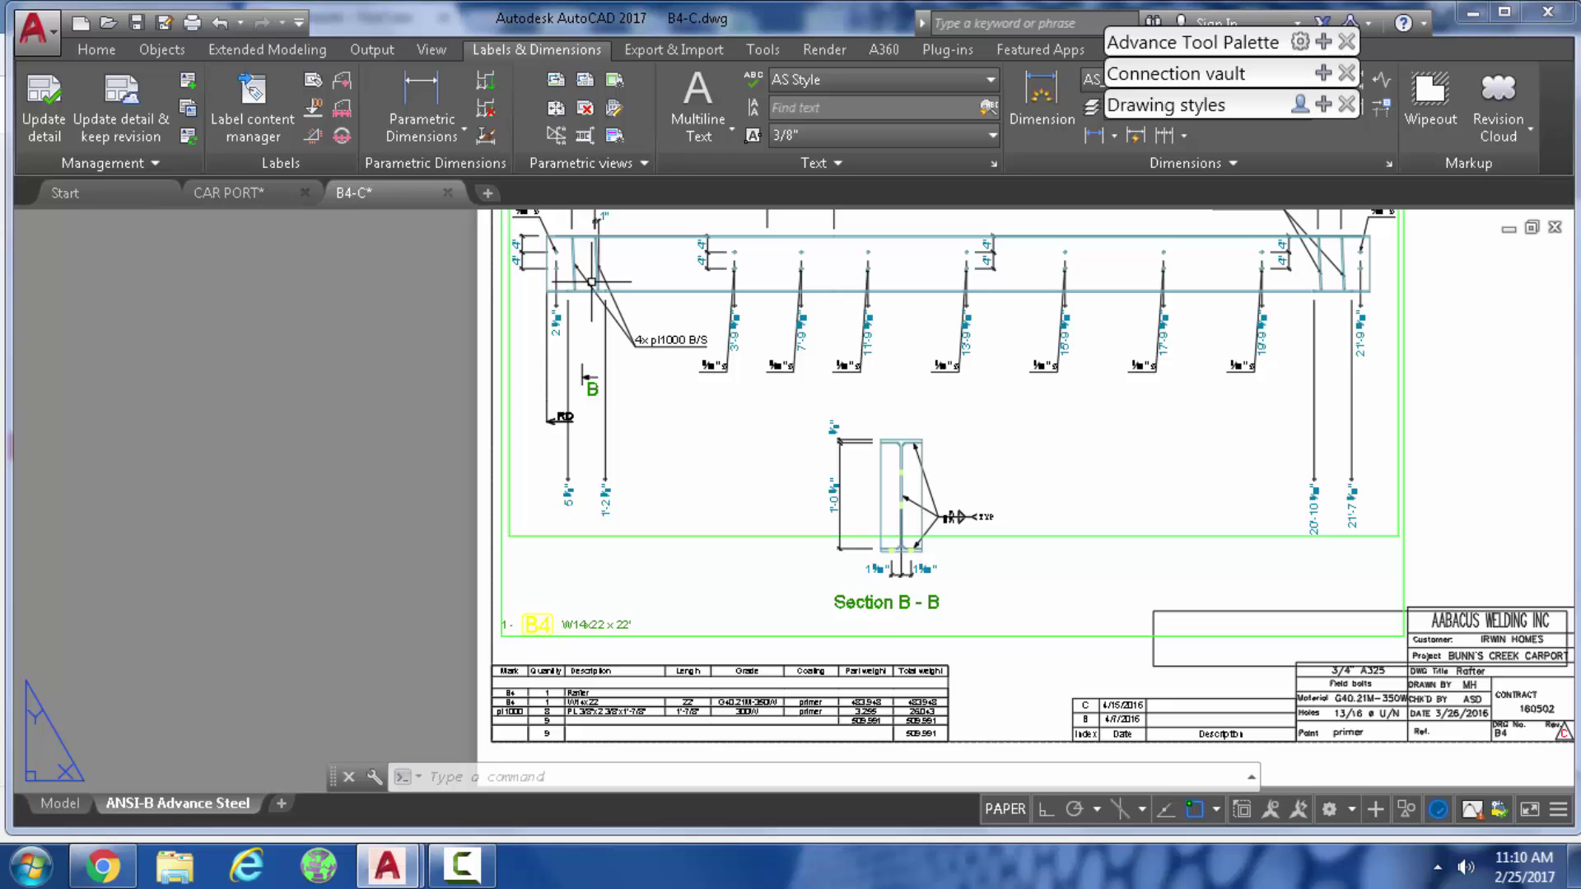
# - Close the B4-C drawing, discarding the unsaved changes
pyautogui.click(448, 193)
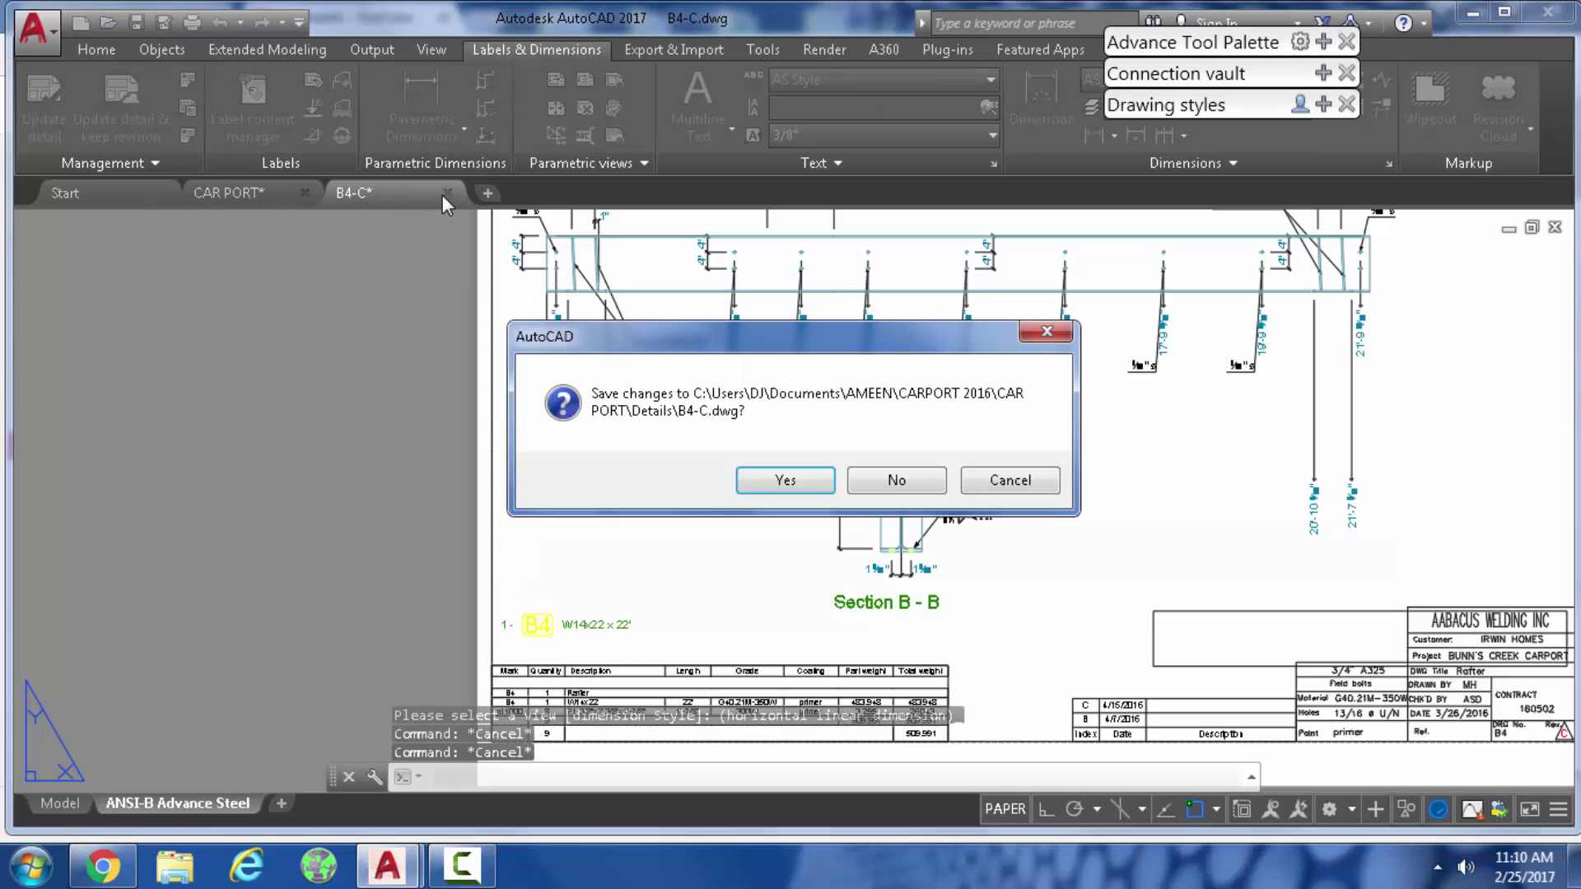
pyautogui.click(898, 481)
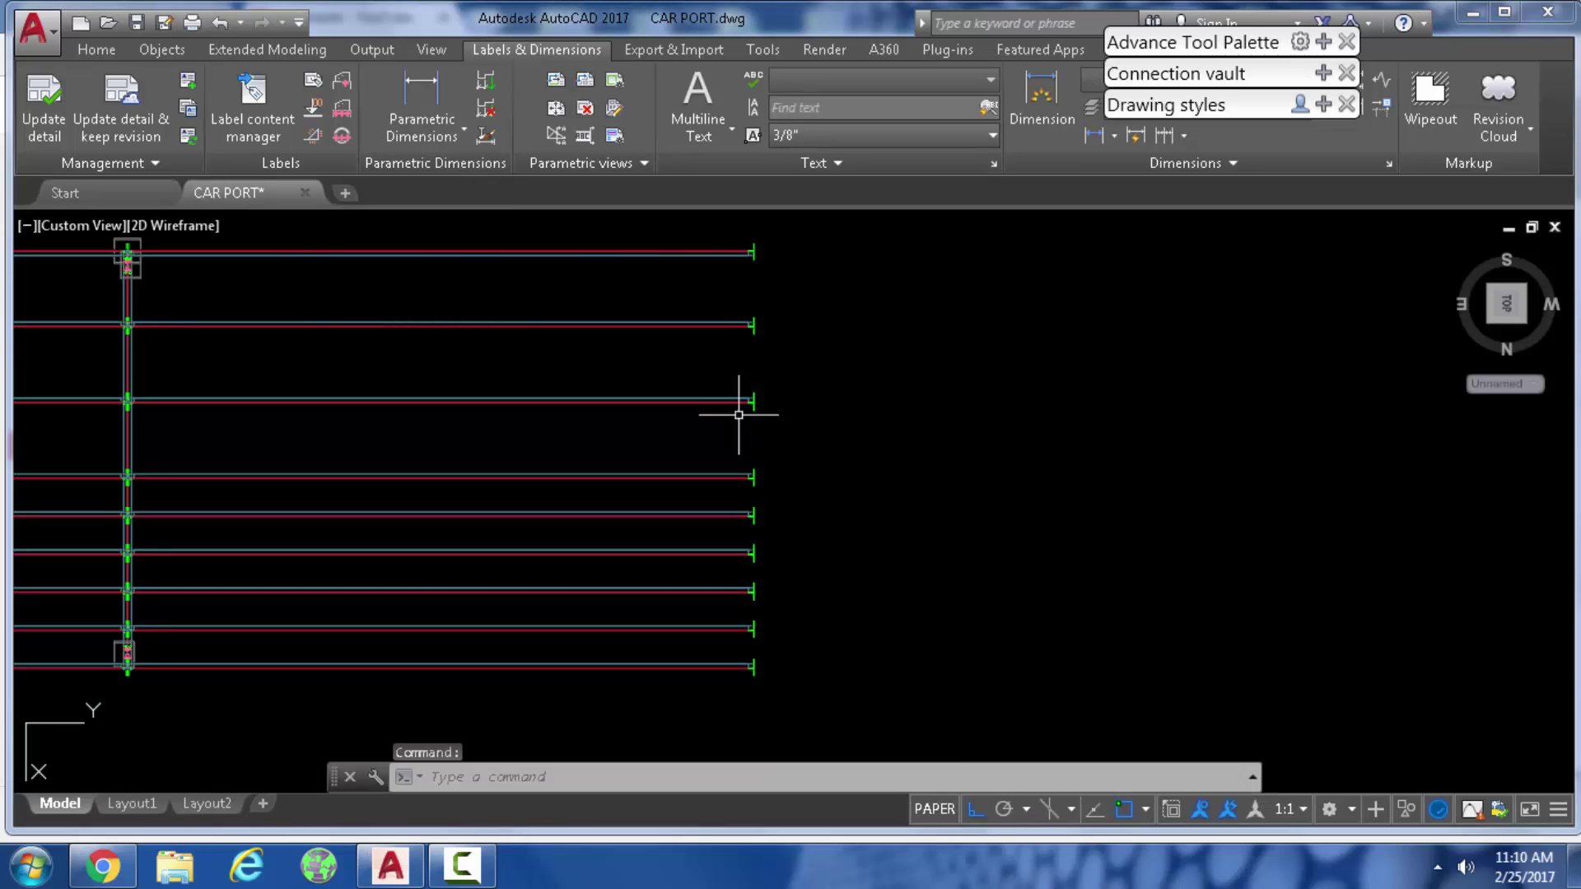
# - In Document Manager, change B4-C.dwg's prototype to mm_ASDETPROTO-ANSI-D.dwg and open the overwrite settings
pyautogui.click(368, 52)
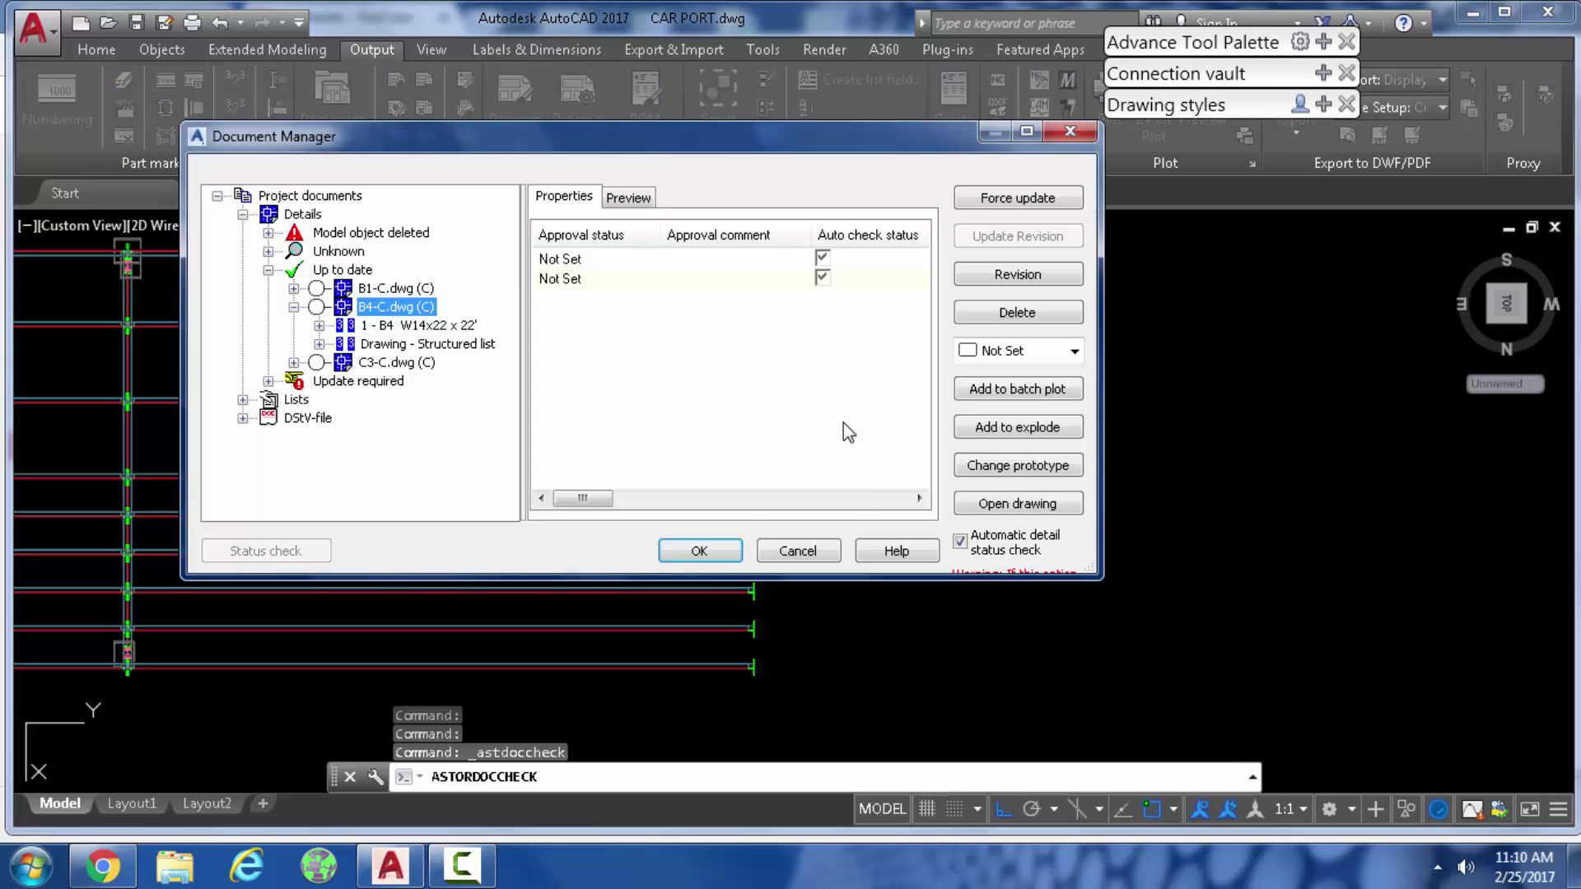
pyautogui.click(293, 307)
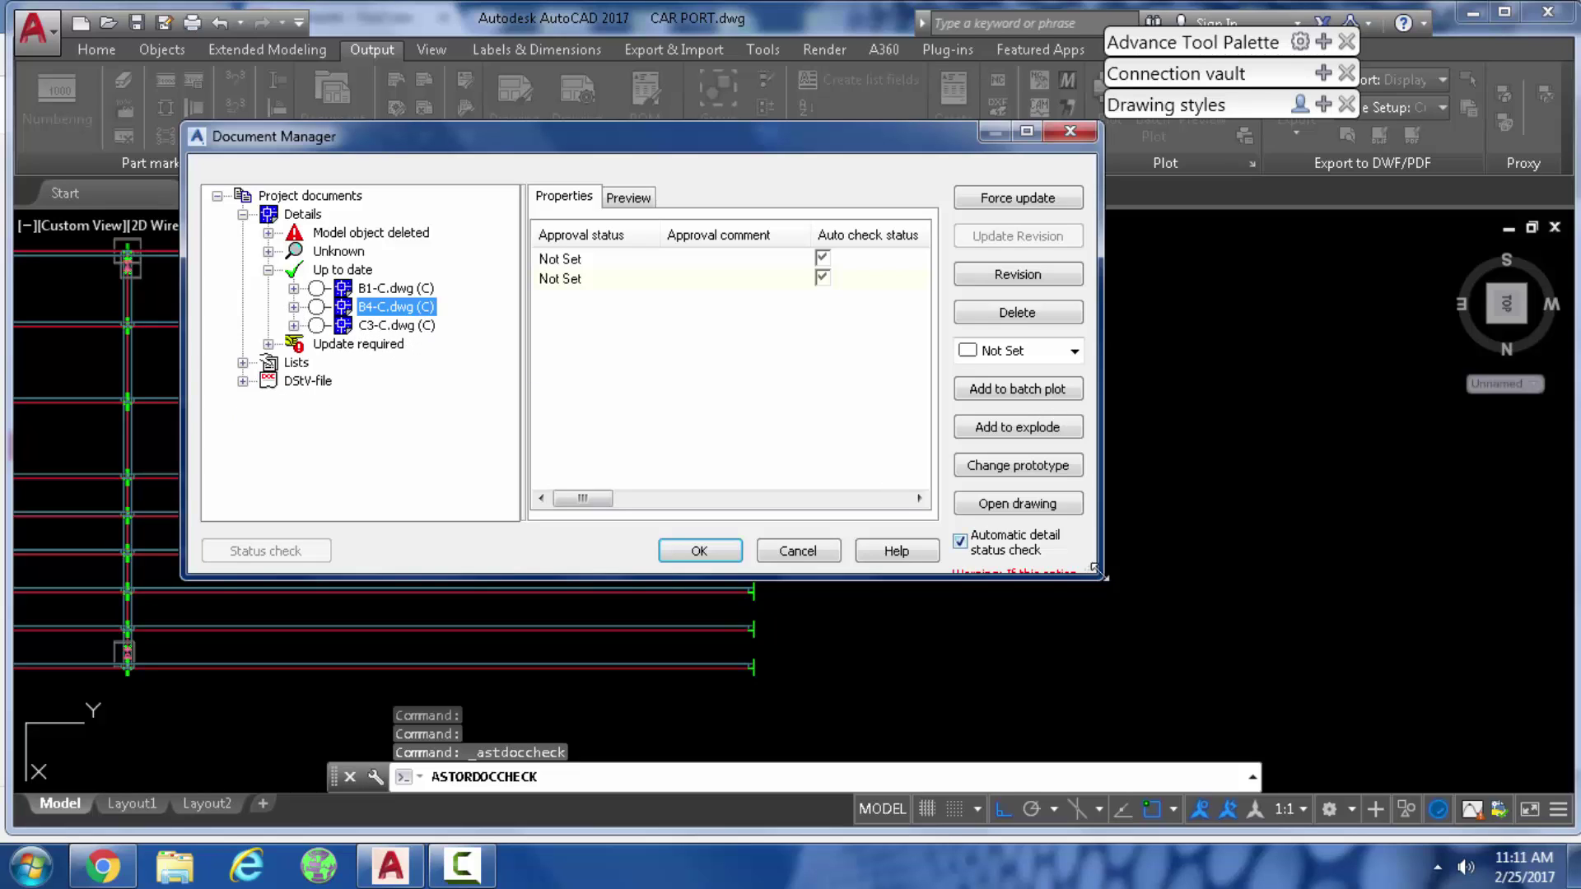
pyautogui.click(1043, 465)
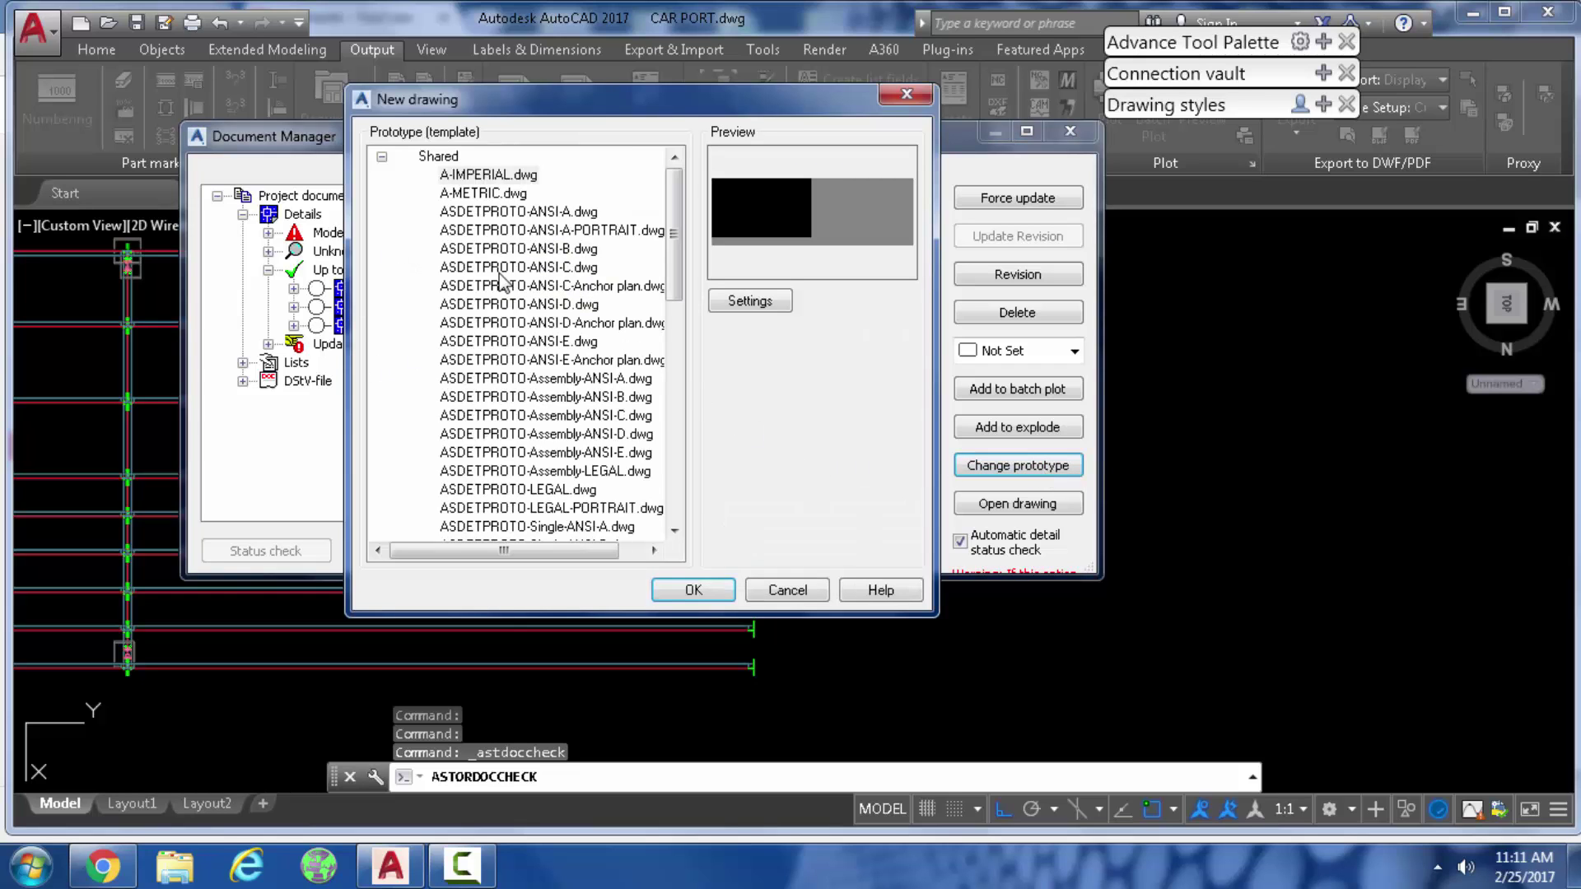
pyautogui.moveTo(674, 109); pyautogui.dragTo(913, 79)
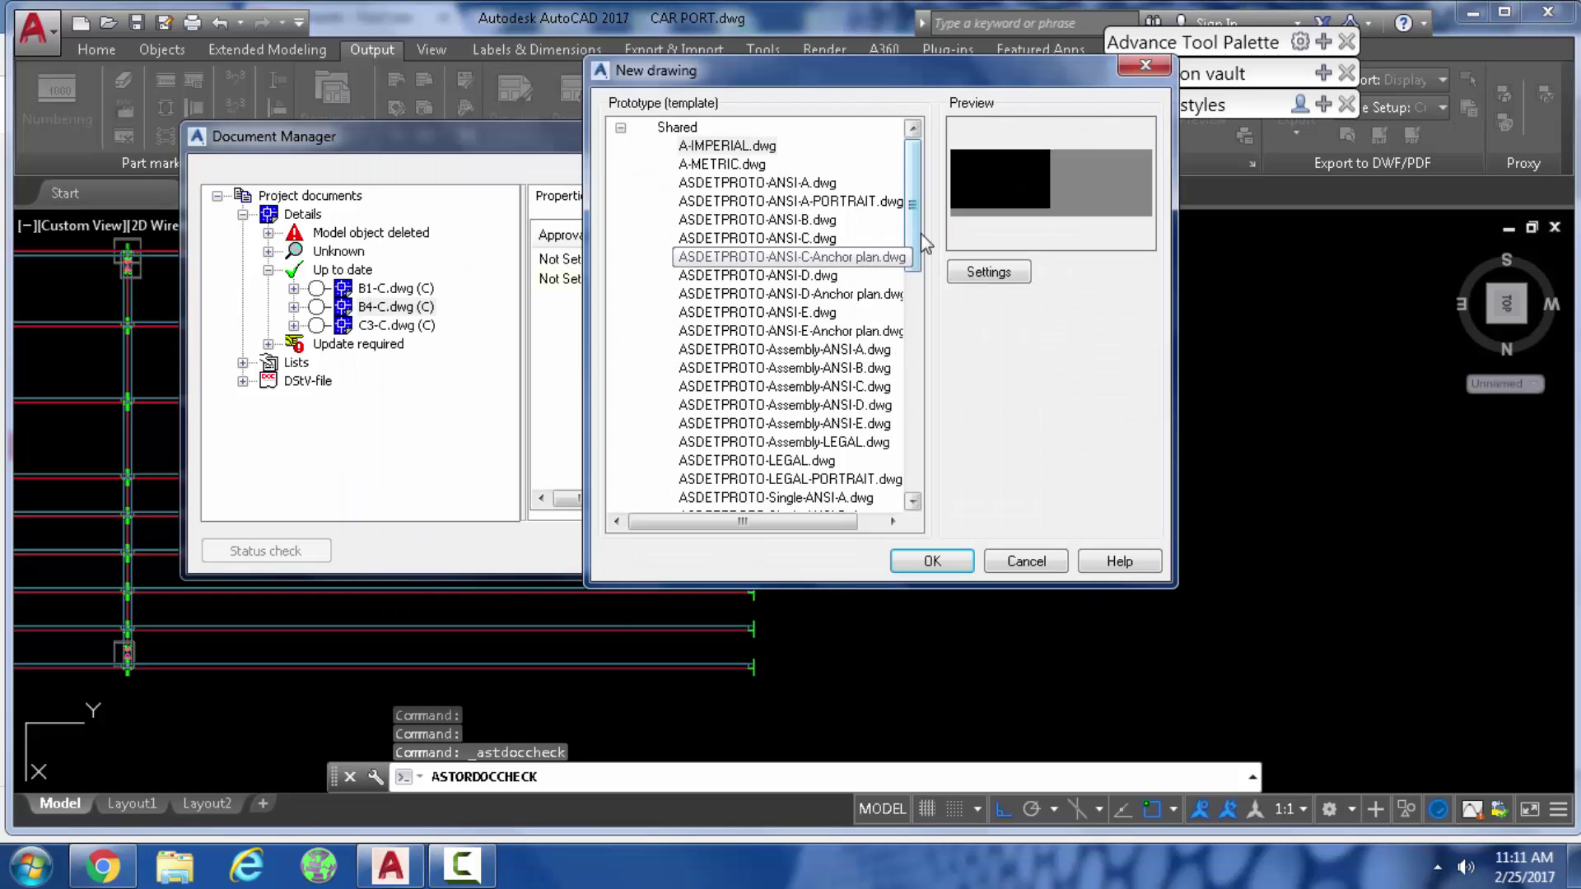
pyautogui.moveTo(921, 260); pyautogui.dragTo(921, 408)
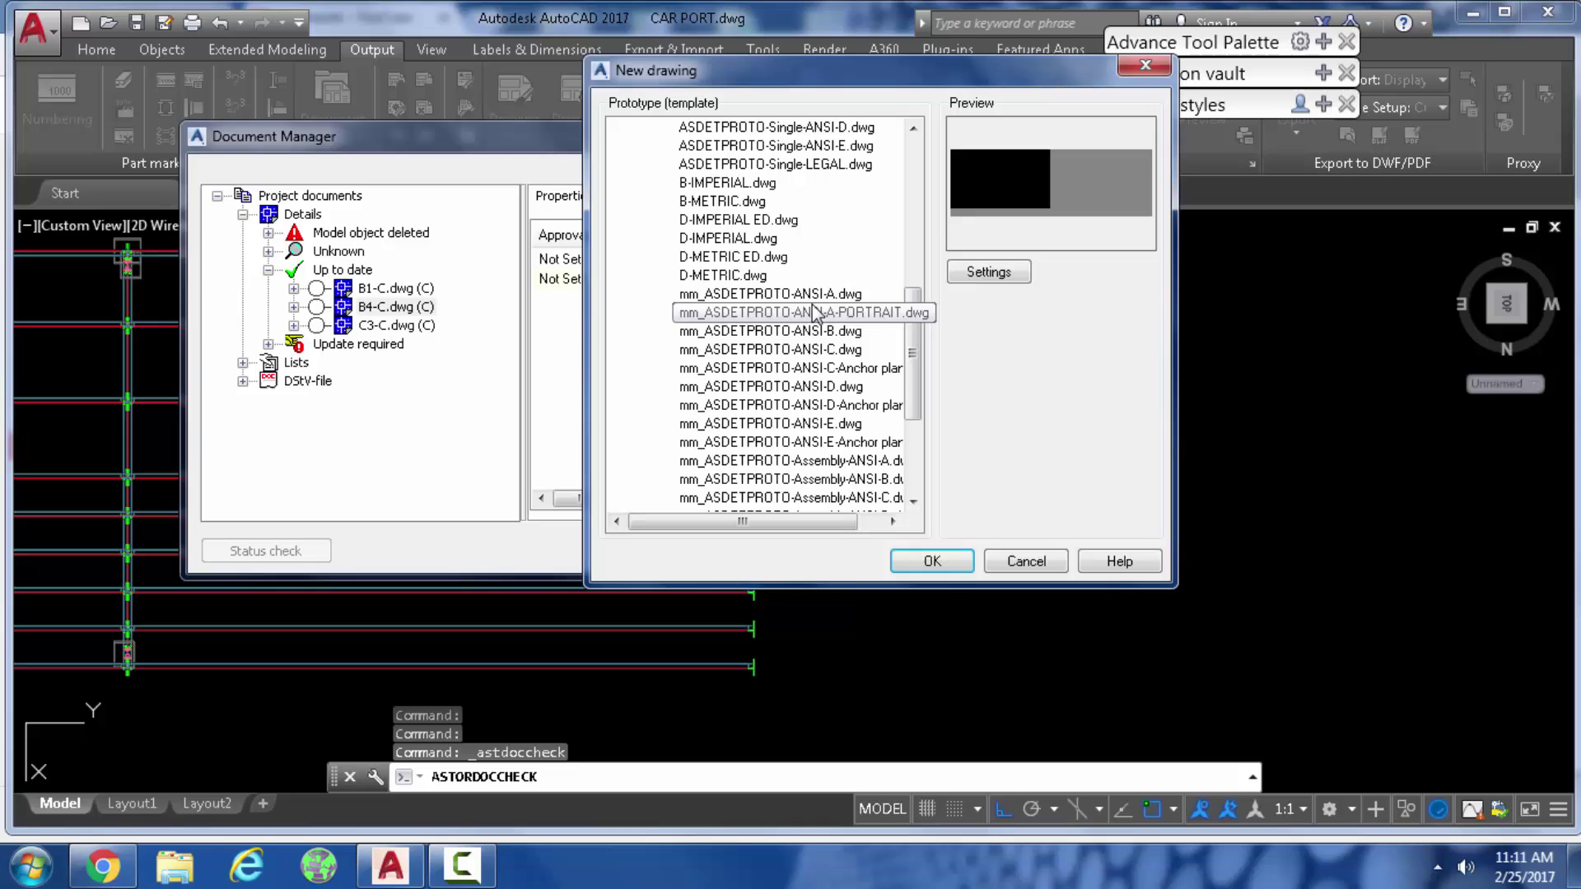
pyautogui.click(797, 297)
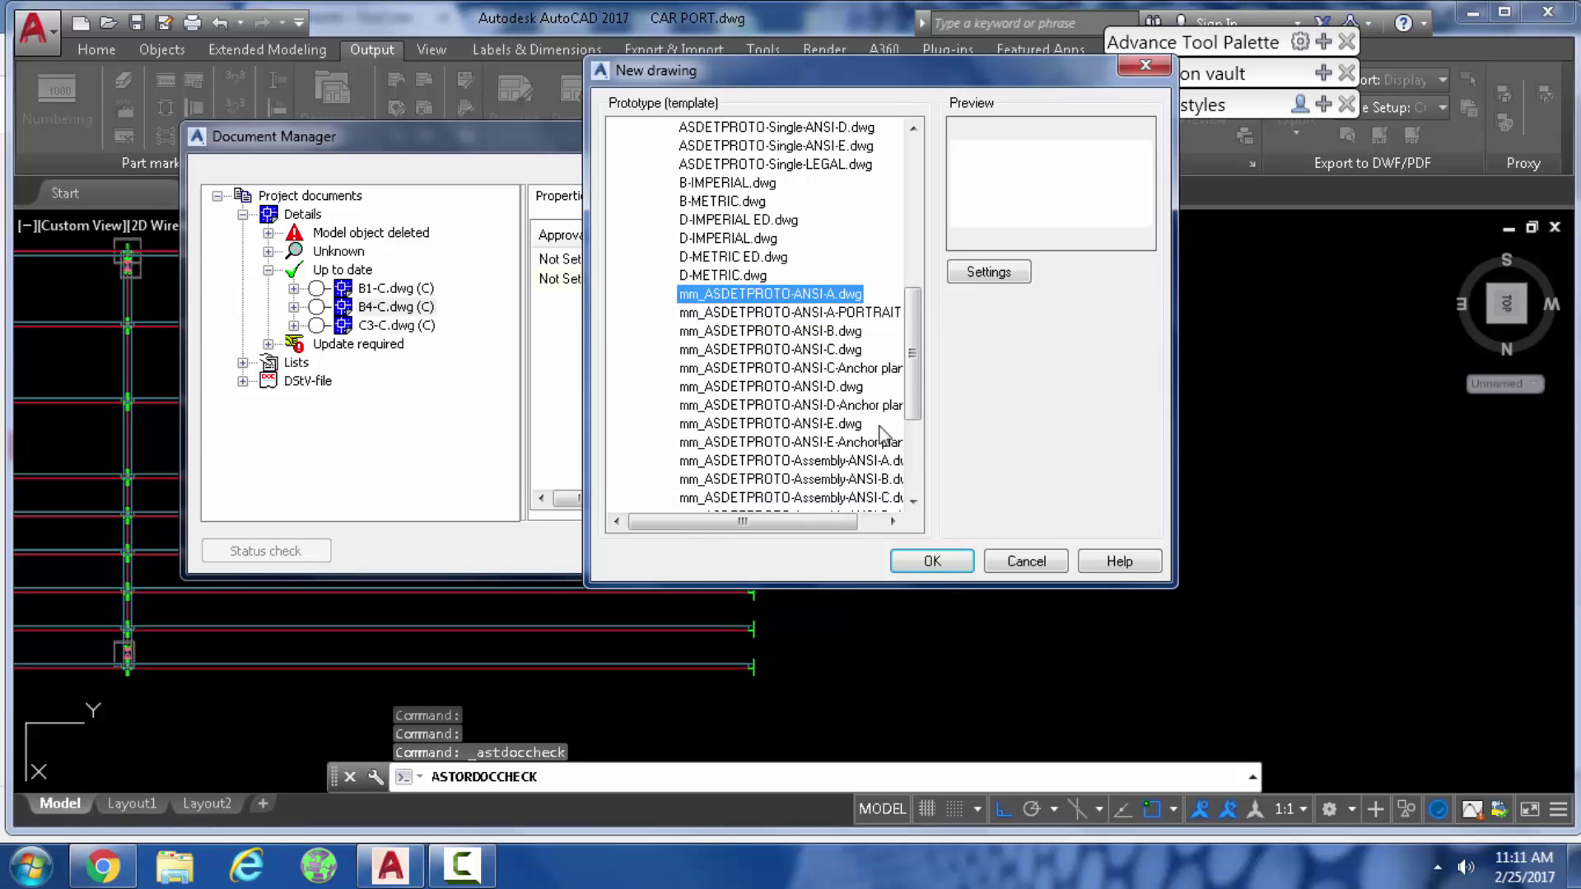
pyautogui.moveTo(920, 357); pyautogui.dragTo(929, 343)
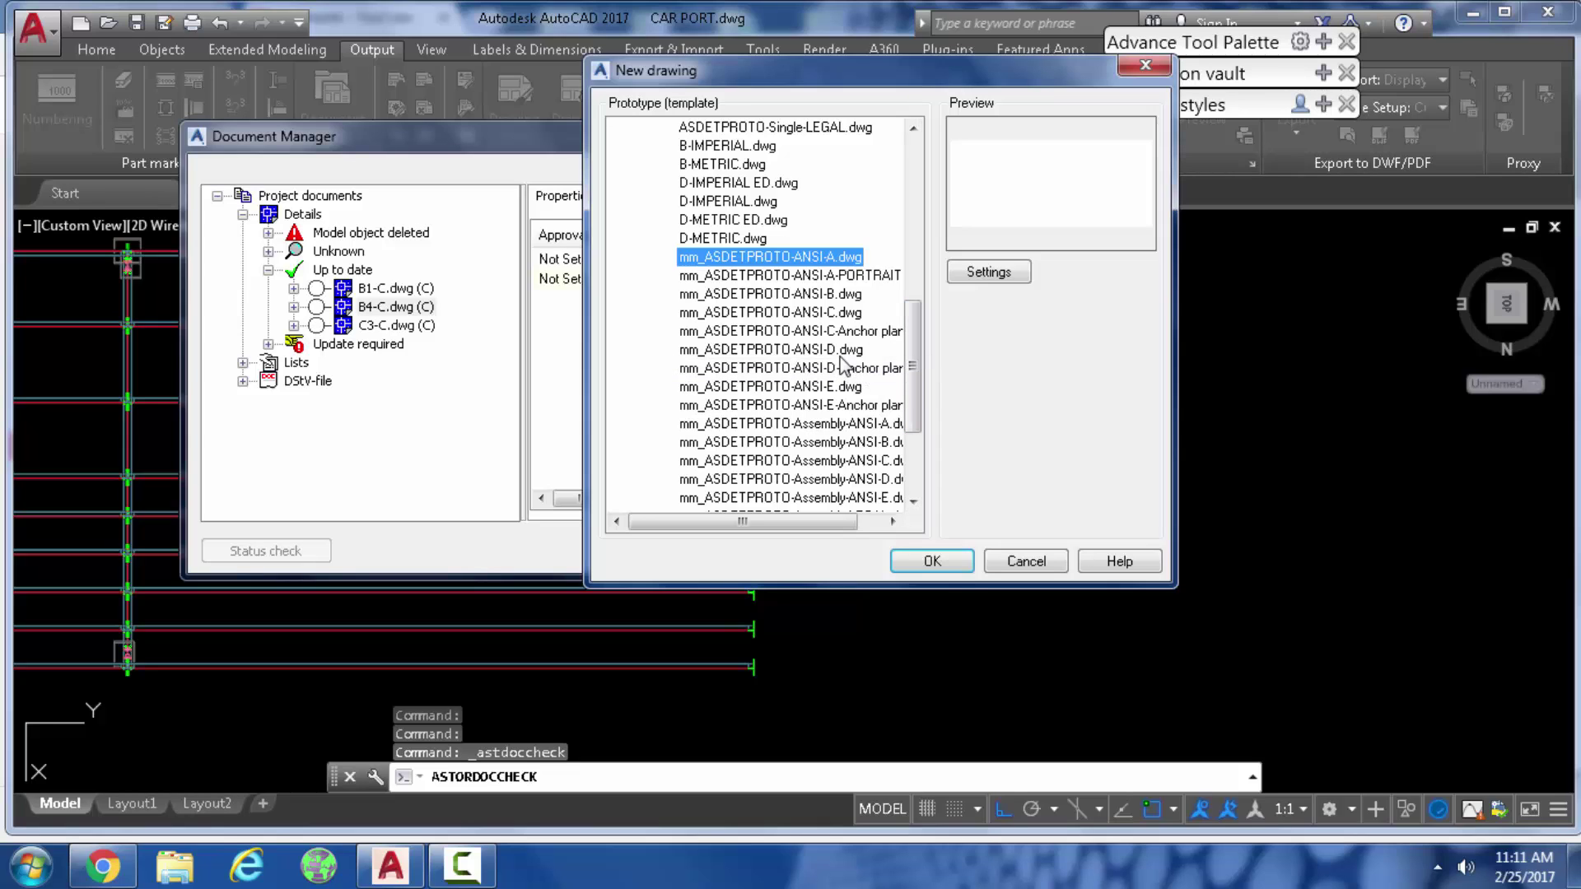
pyautogui.click(842, 355)
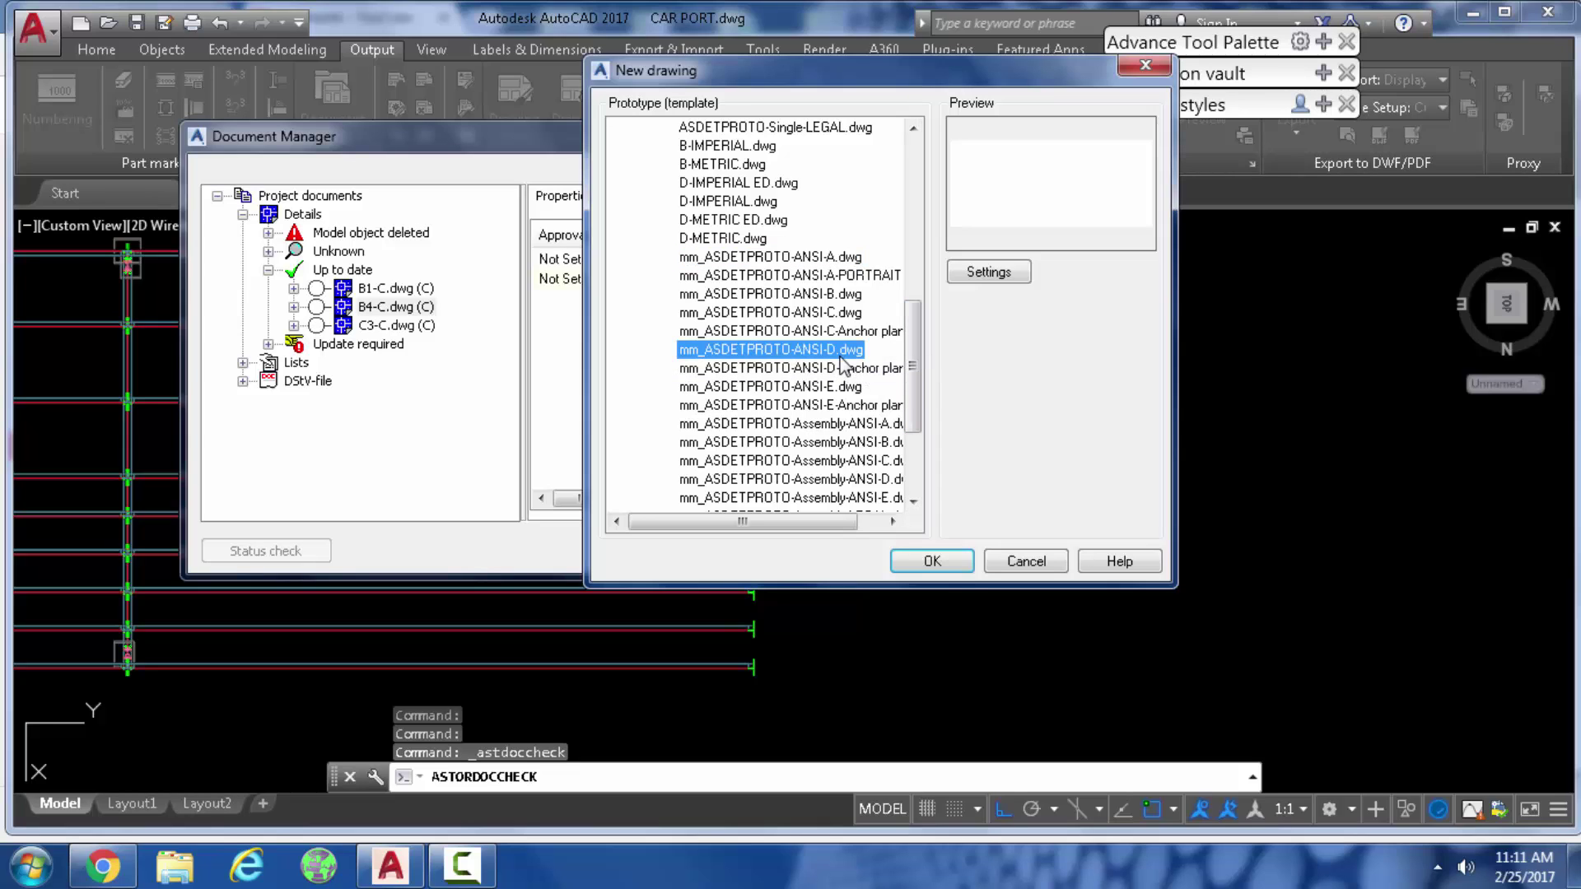
pyautogui.click(1004, 275)
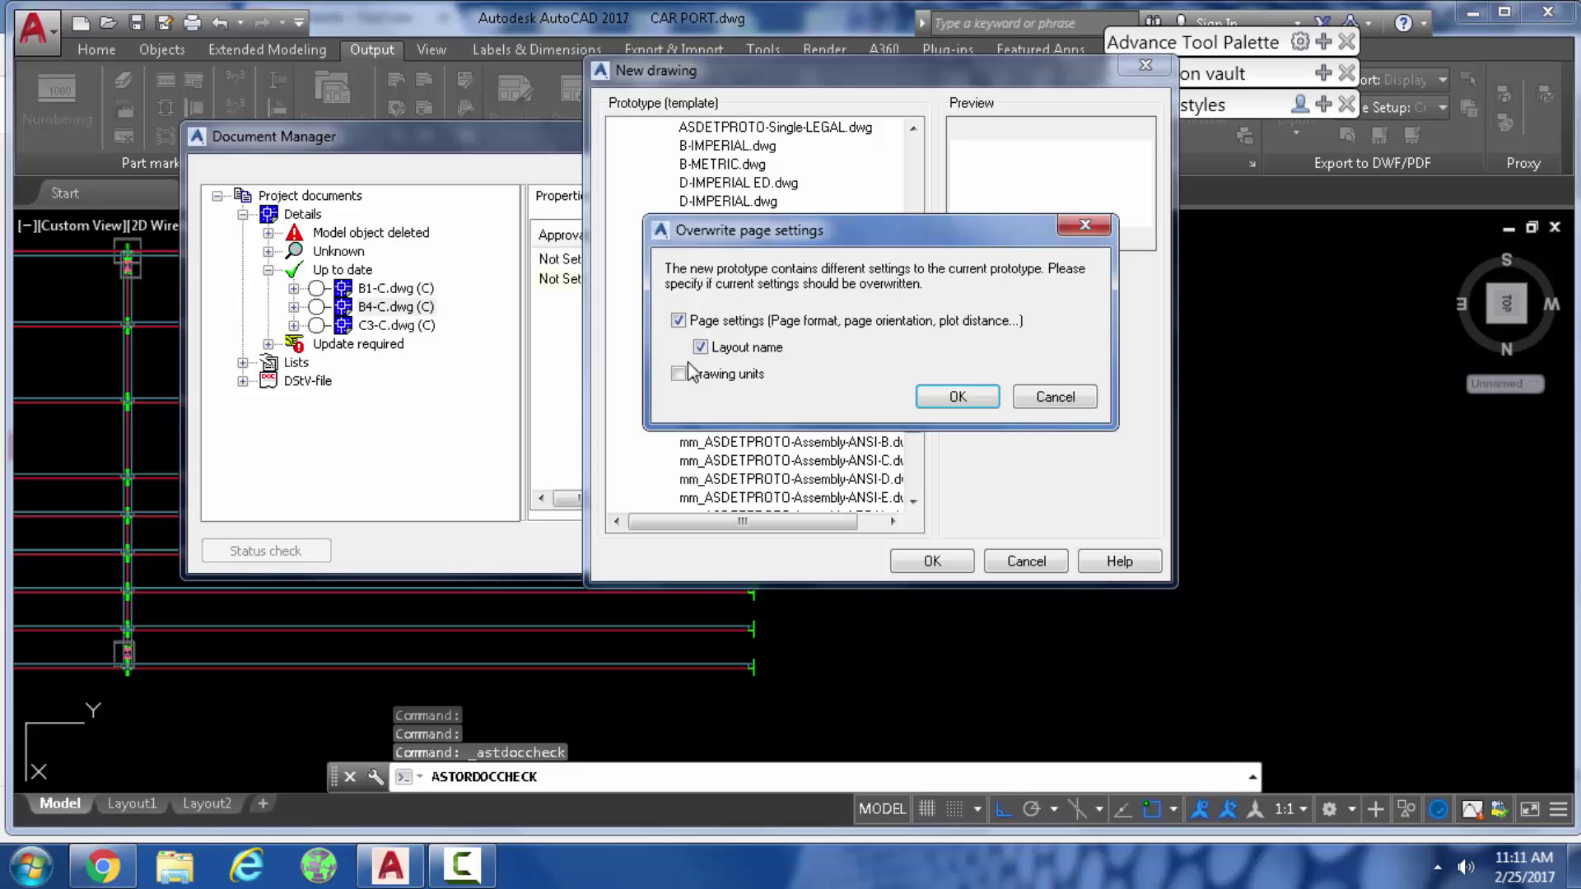
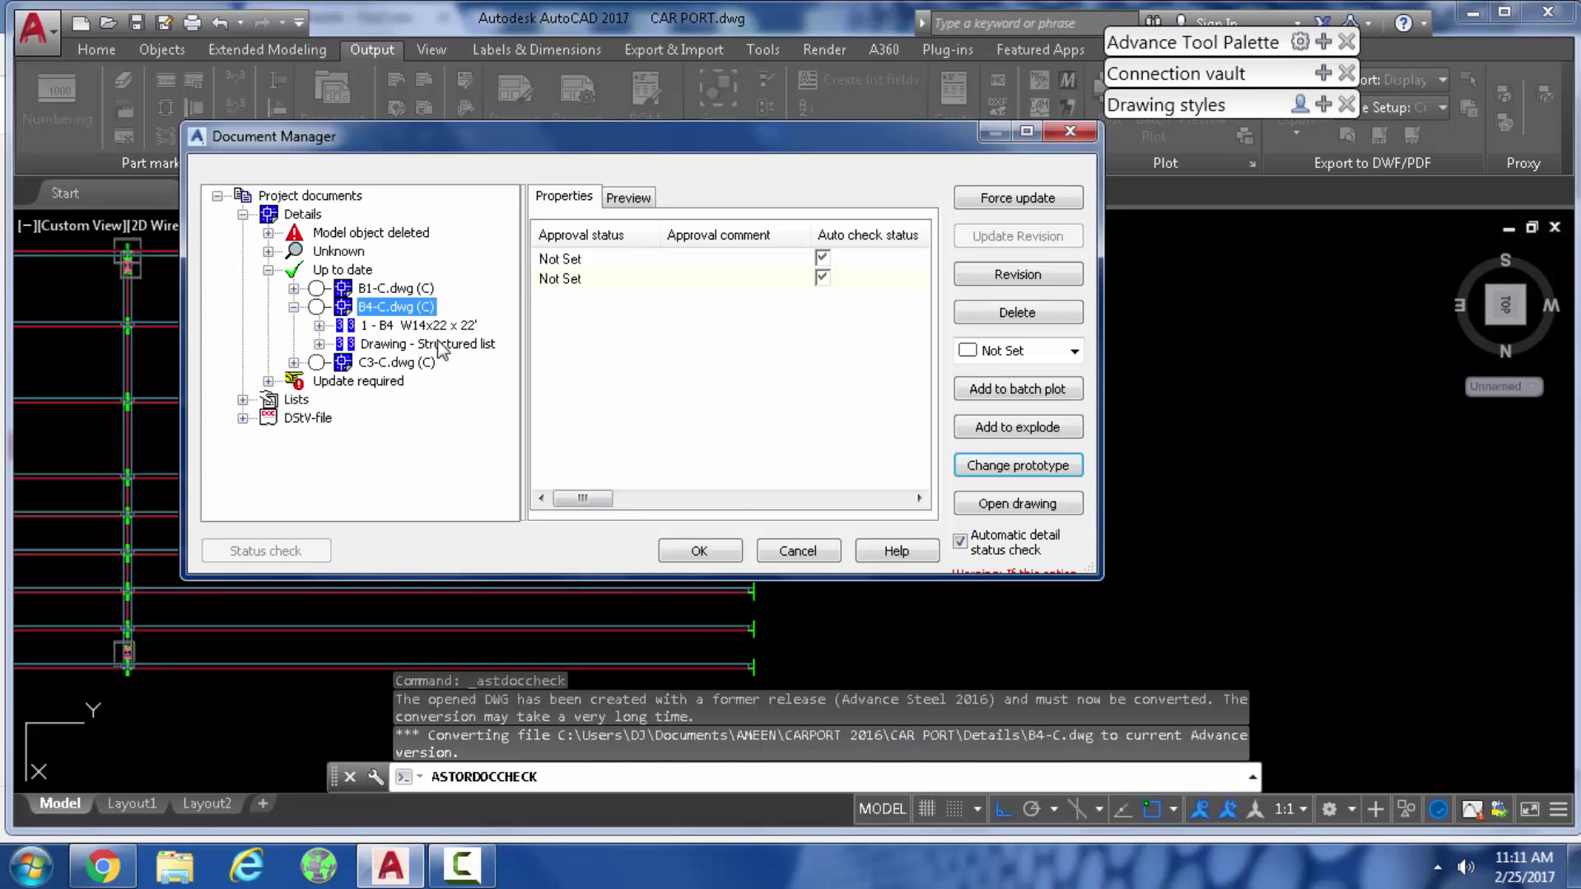
# - Open the B4-C.dwg detail drawing from the Document Manager
pyautogui.click(1018, 504)
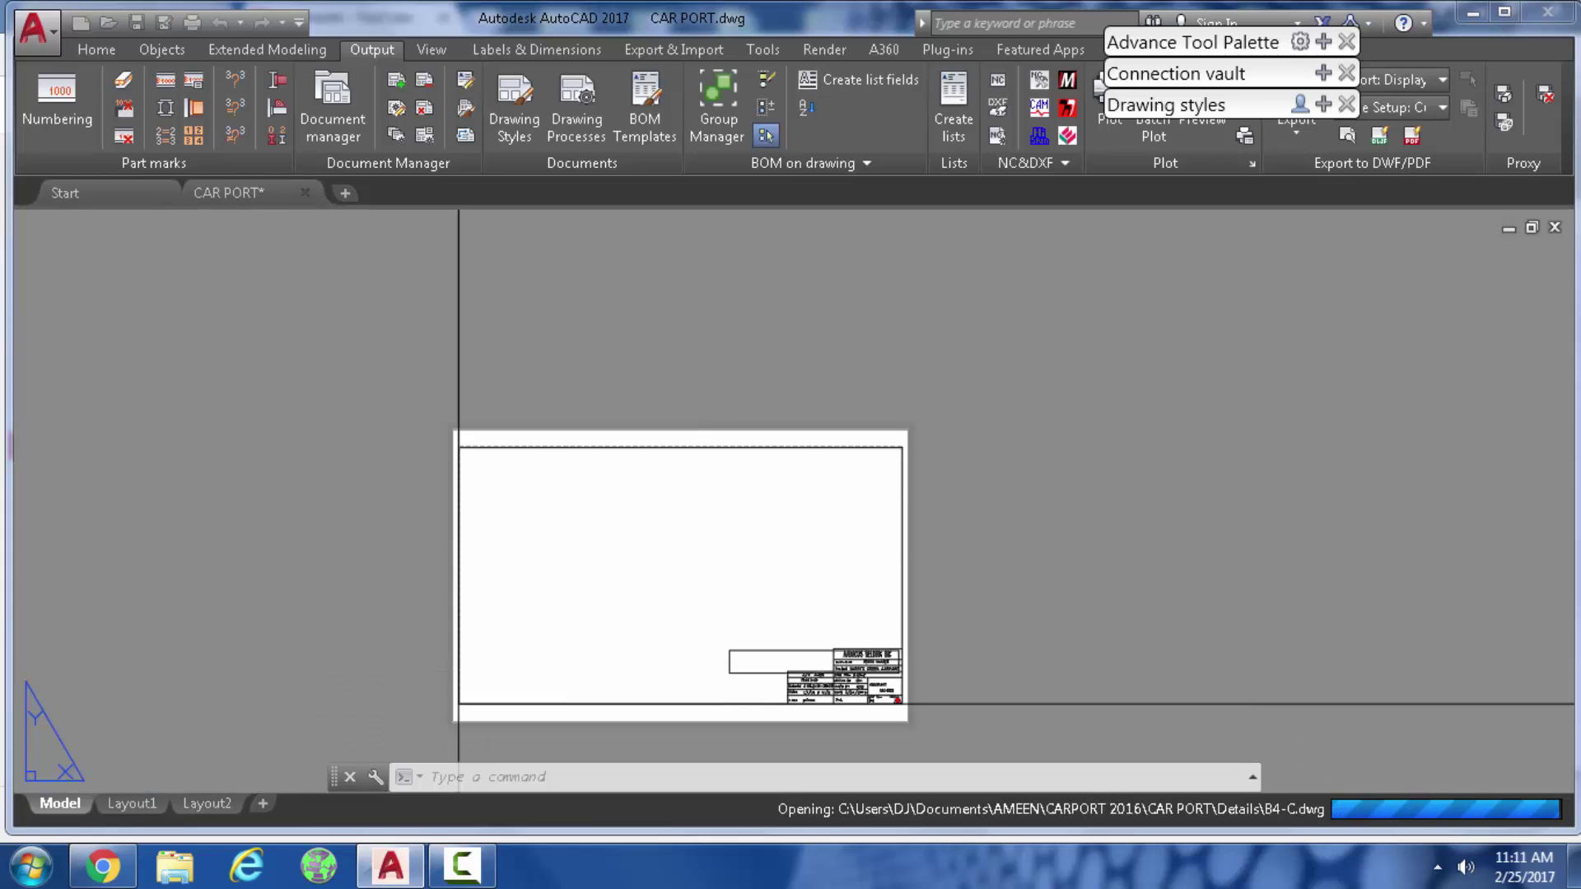
pyautogui.scroll(-5, 617, 371)
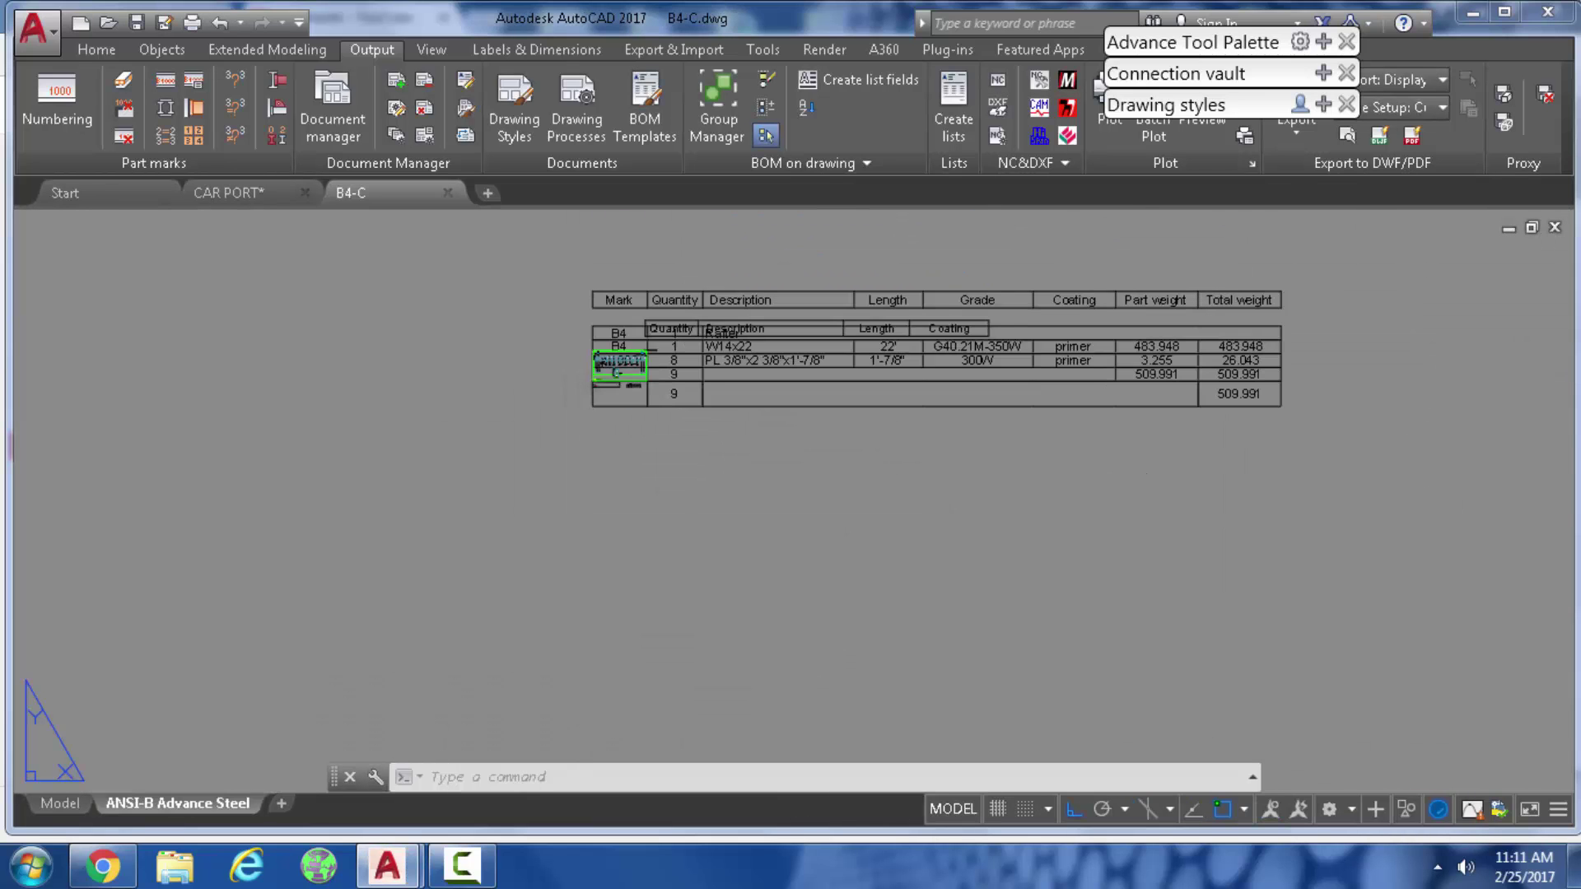
pyautogui.scroll(3, 531, 457)
pyautogui.scroll(3, 525, 470)
pyautogui.scroll(2, 517, 486)
pyautogui.scroll(-2, 635, 416)
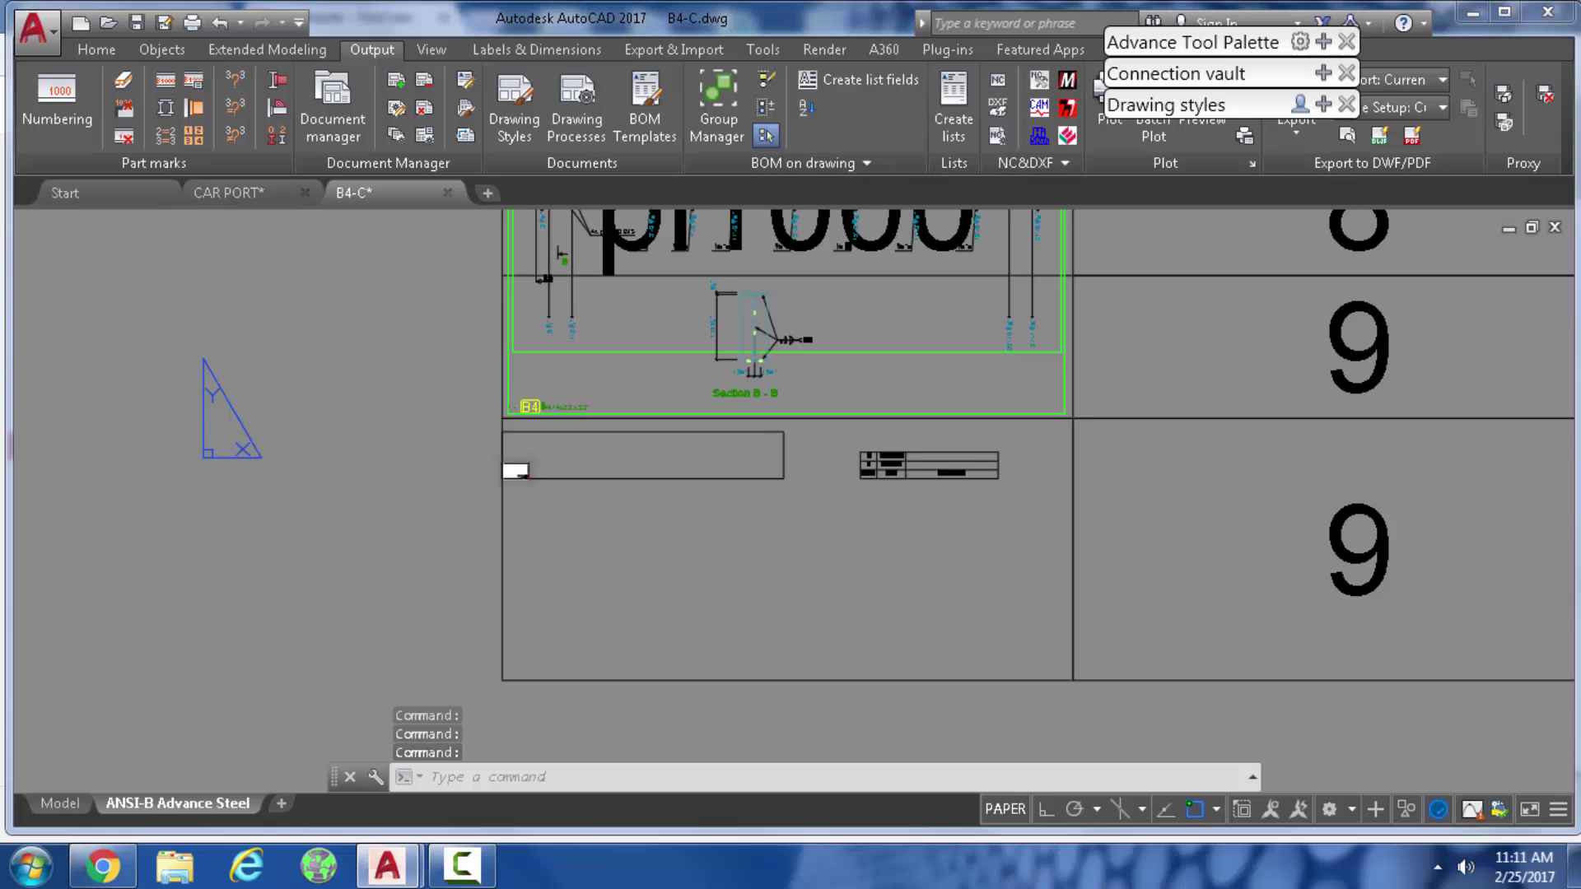
pyautogui.scroll(-1, 635, 415)
pyautogui.scroll(2, 636, 407)
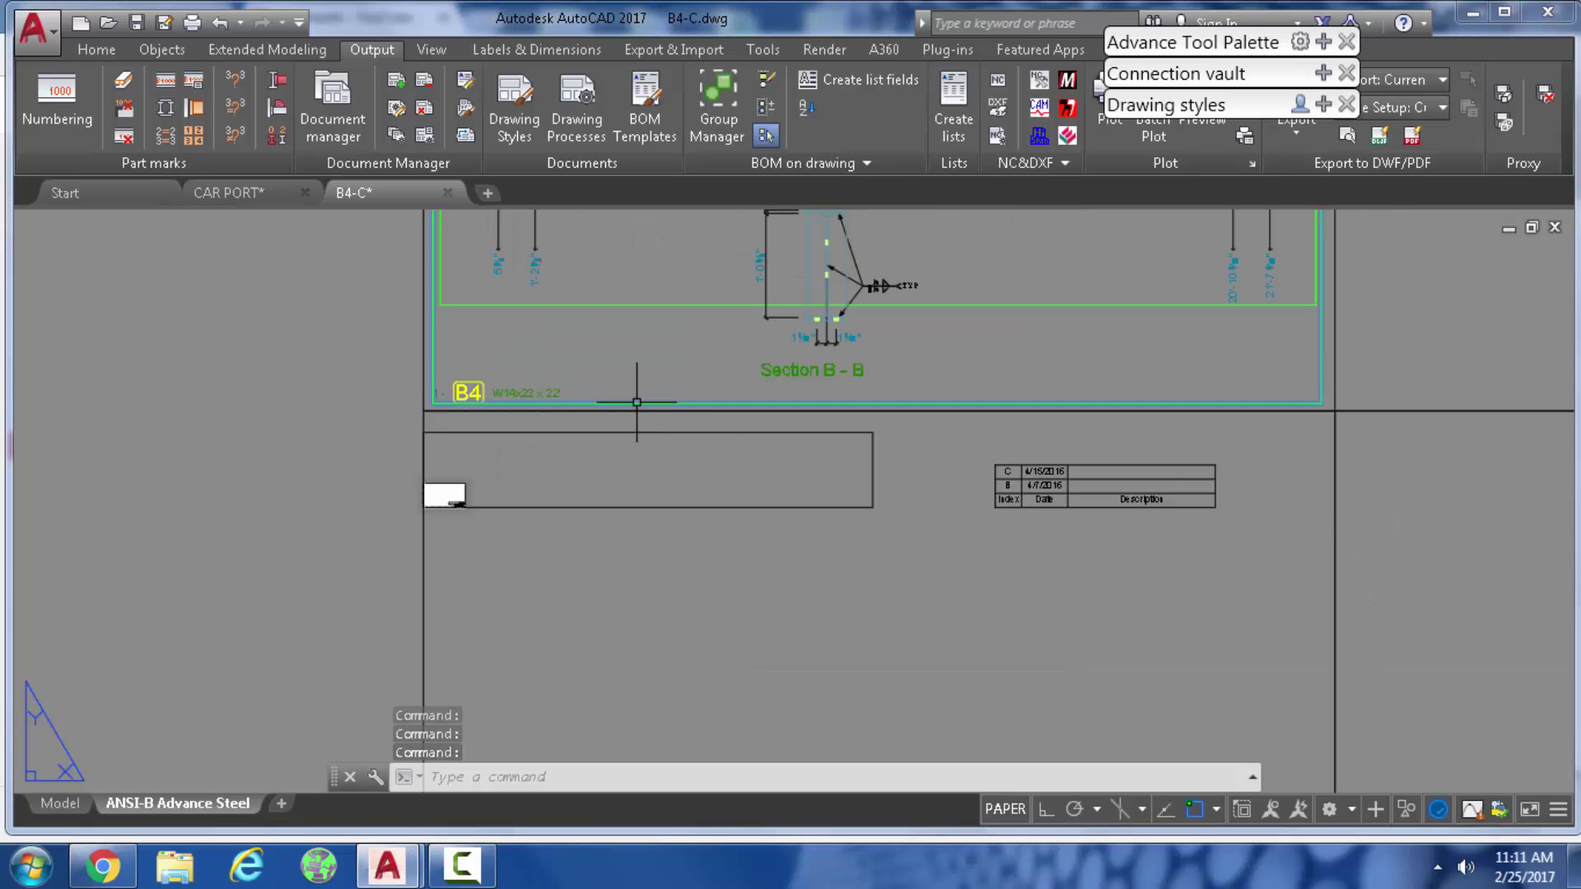
pyautogui.write('m')
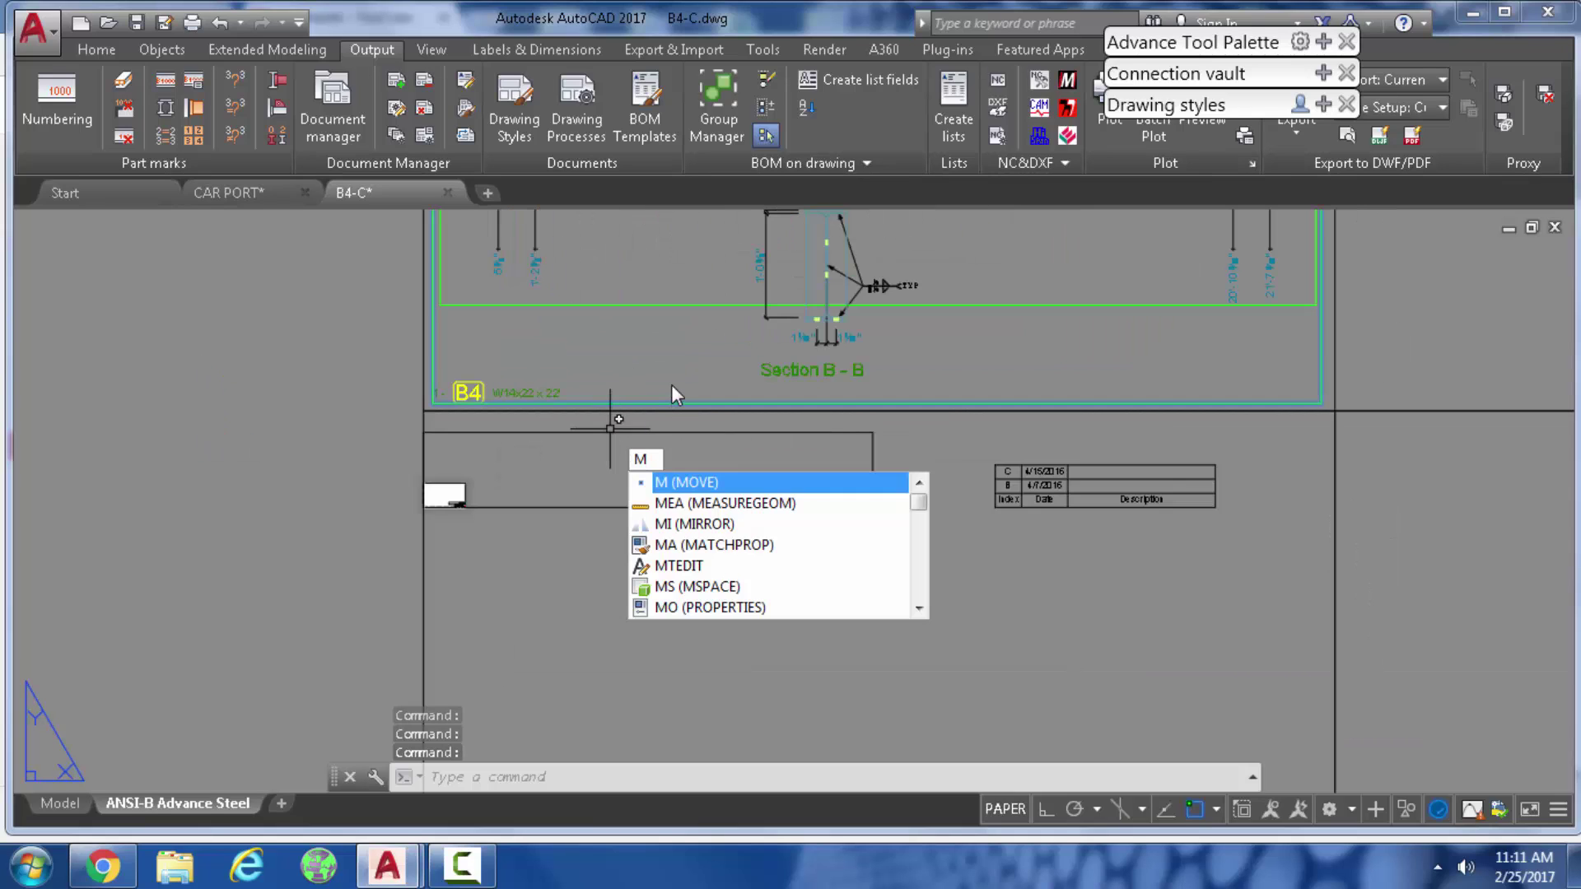
# - Move the Section B-B beam detail view to a new spot lower on the sheet
pyautogui.press('Return')
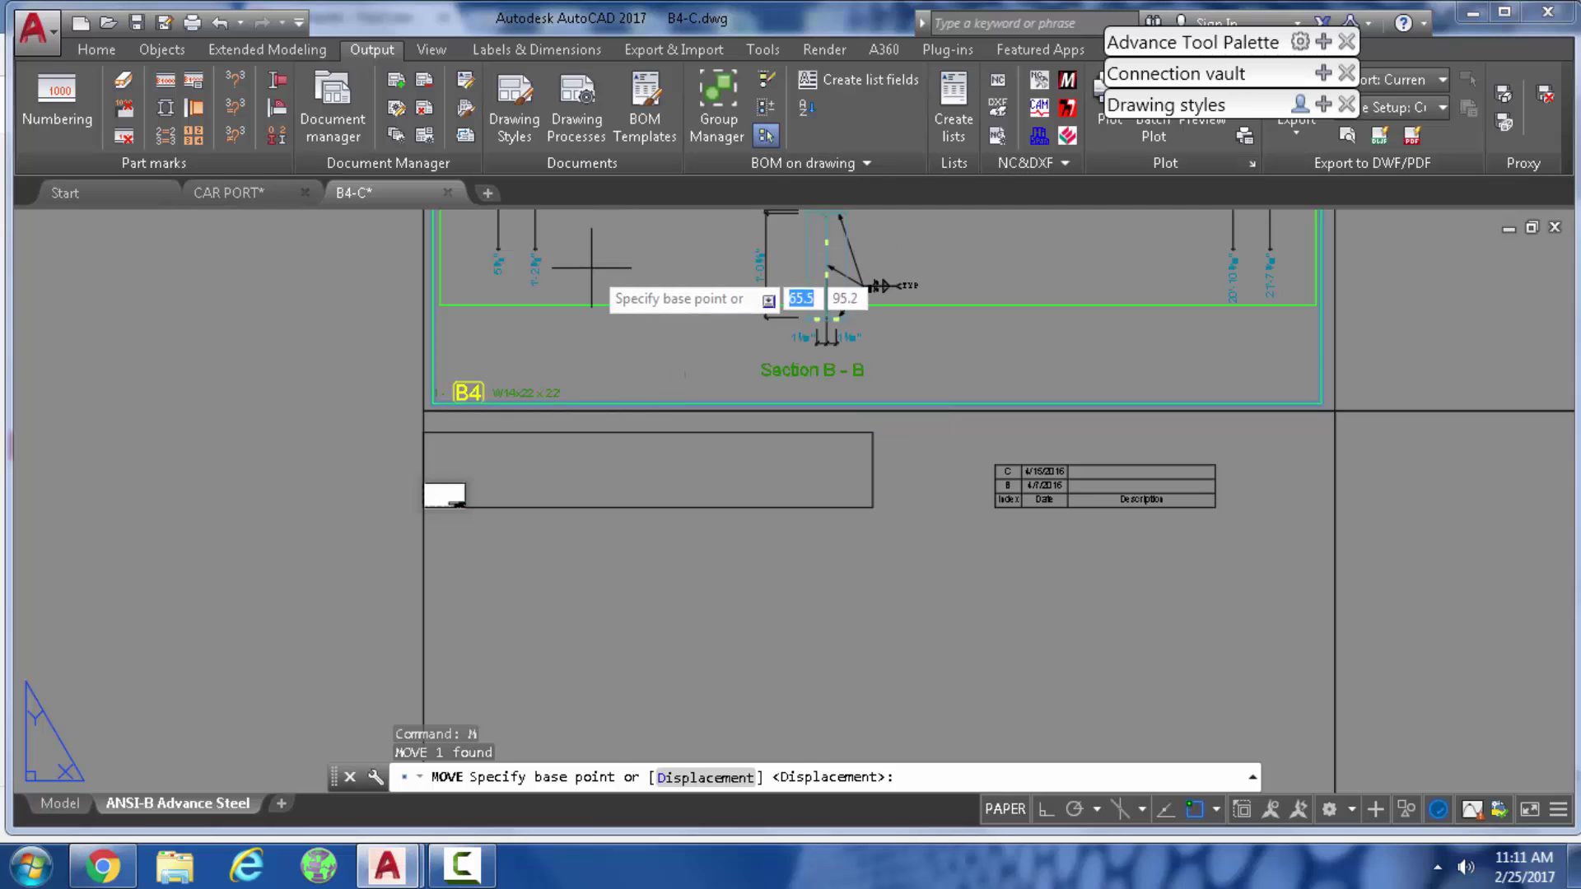
pyautogui.click(590, 269)
pyautogui.click(474, 613)
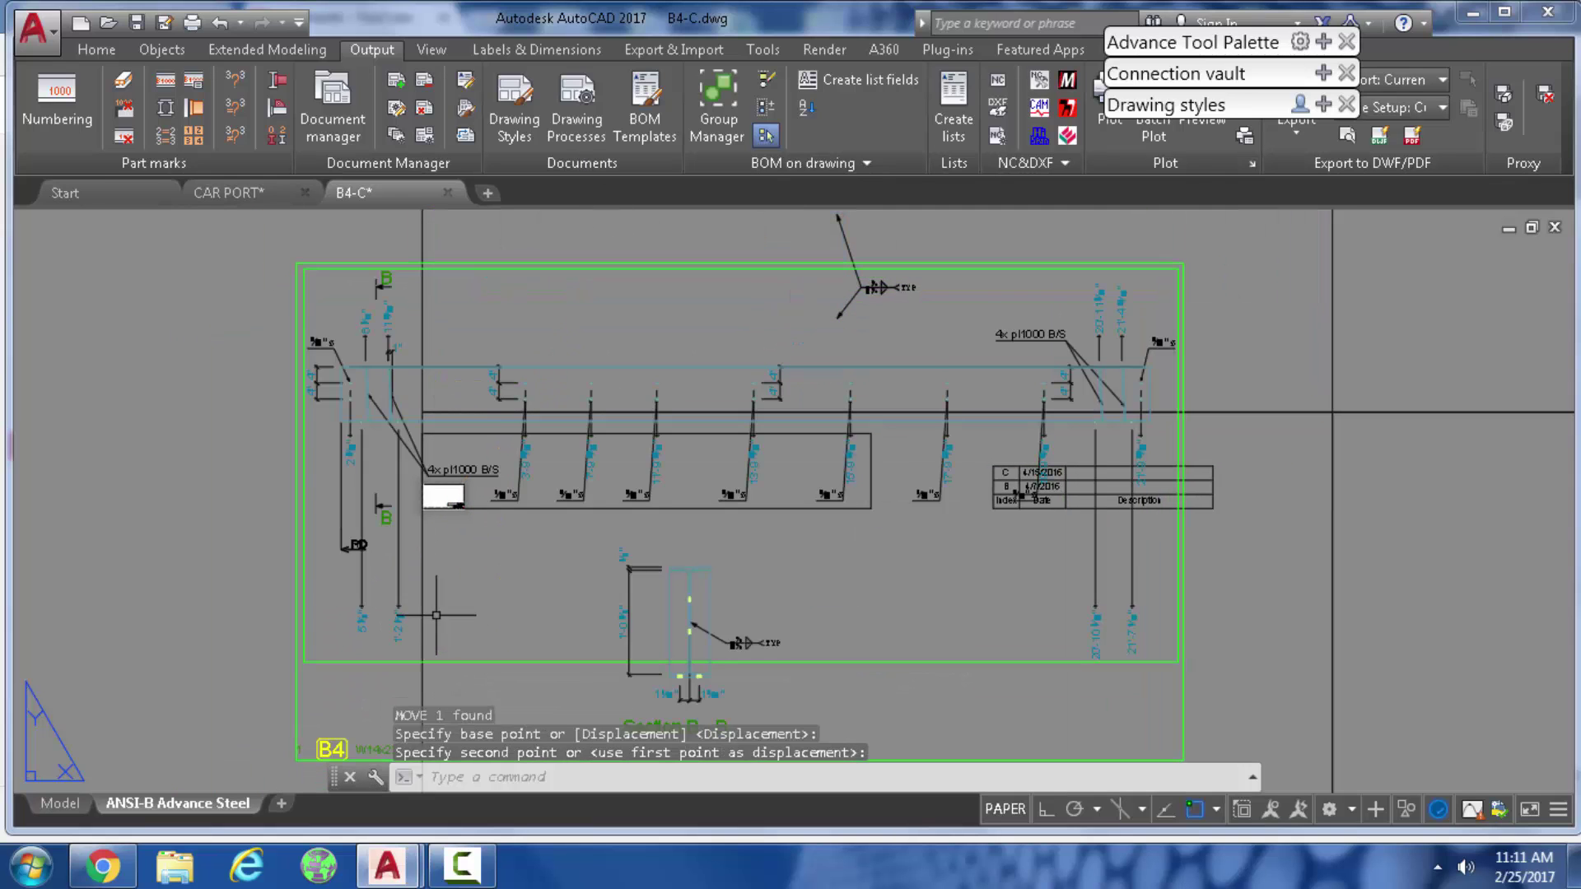
pyautogui.scroll(5, 384, 651)
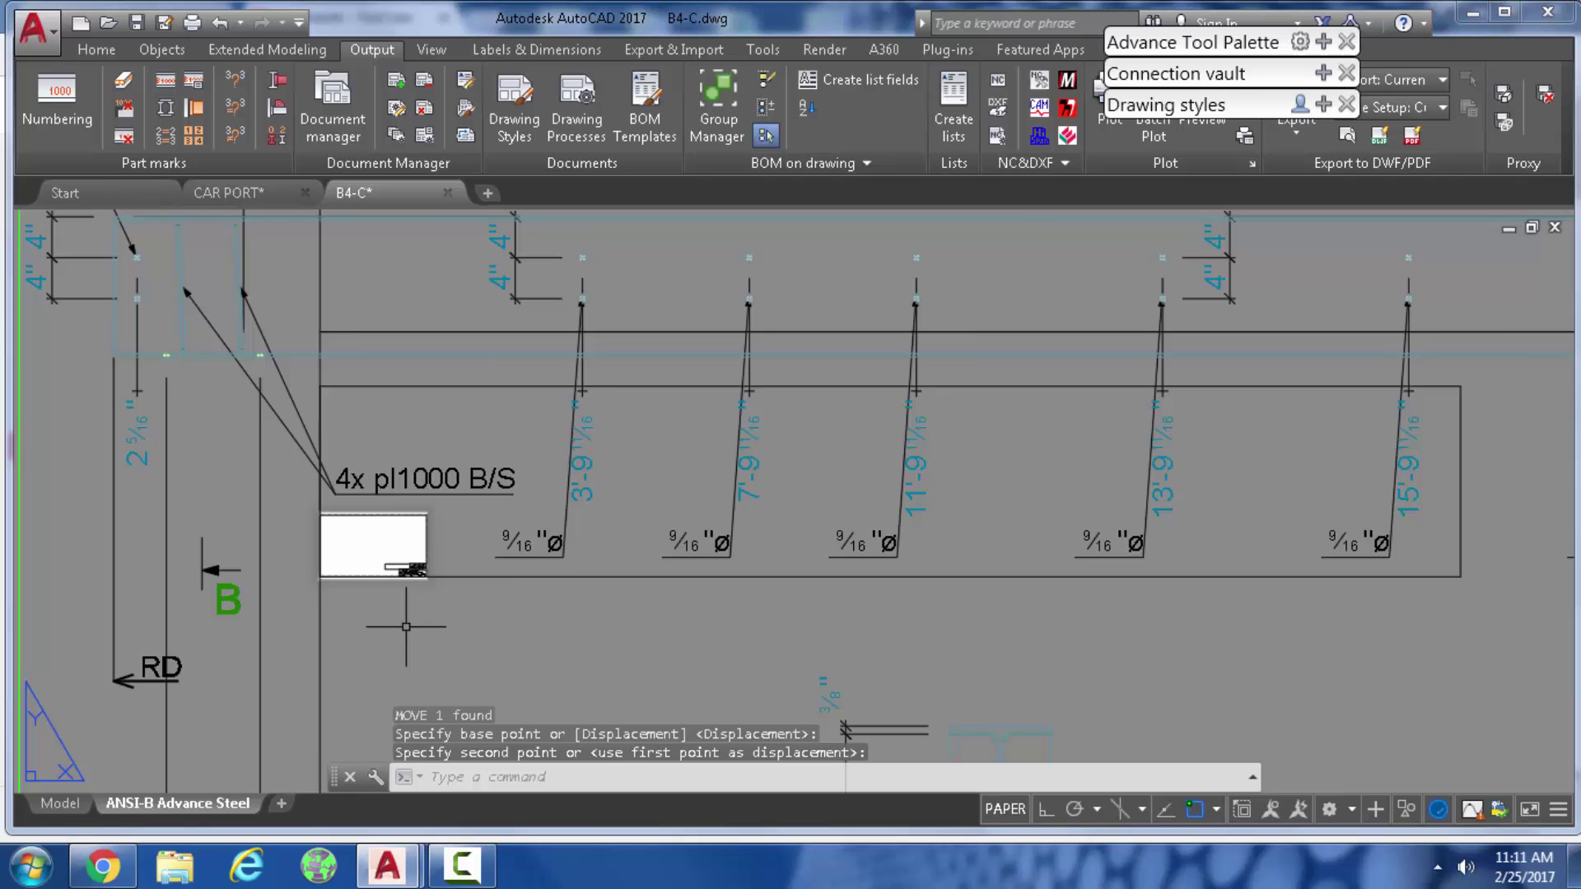
pyautogui.scroll(-3, 416, 624)
pyautogui.scroll(-2, 385, 575)
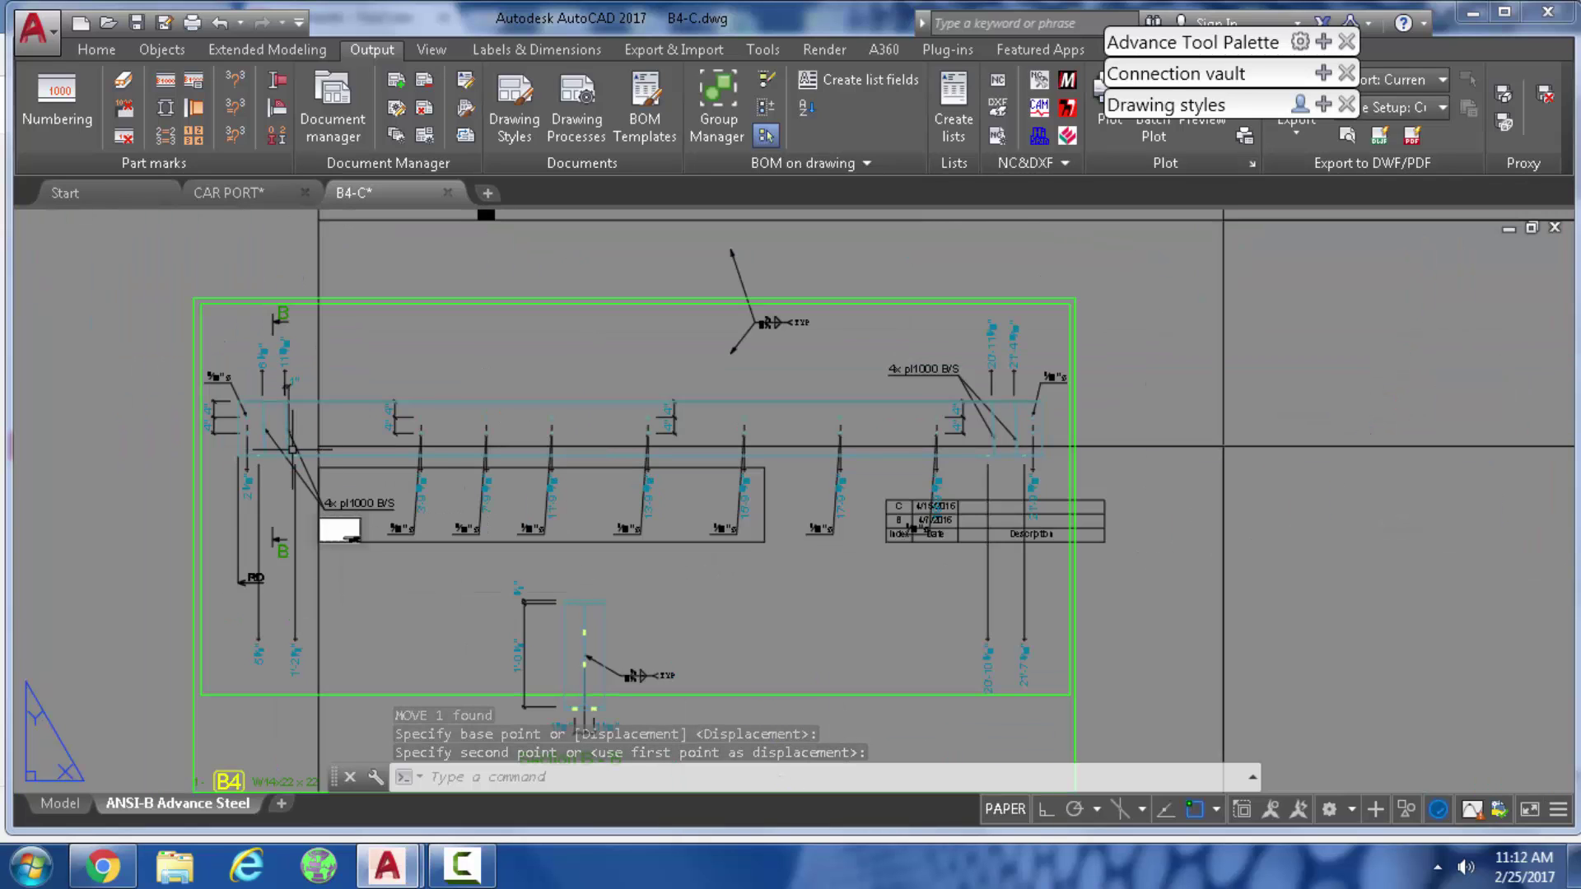
pyautogui.scroll(5, 229, 605)
pyautogui.scroll(3, 228, 606)
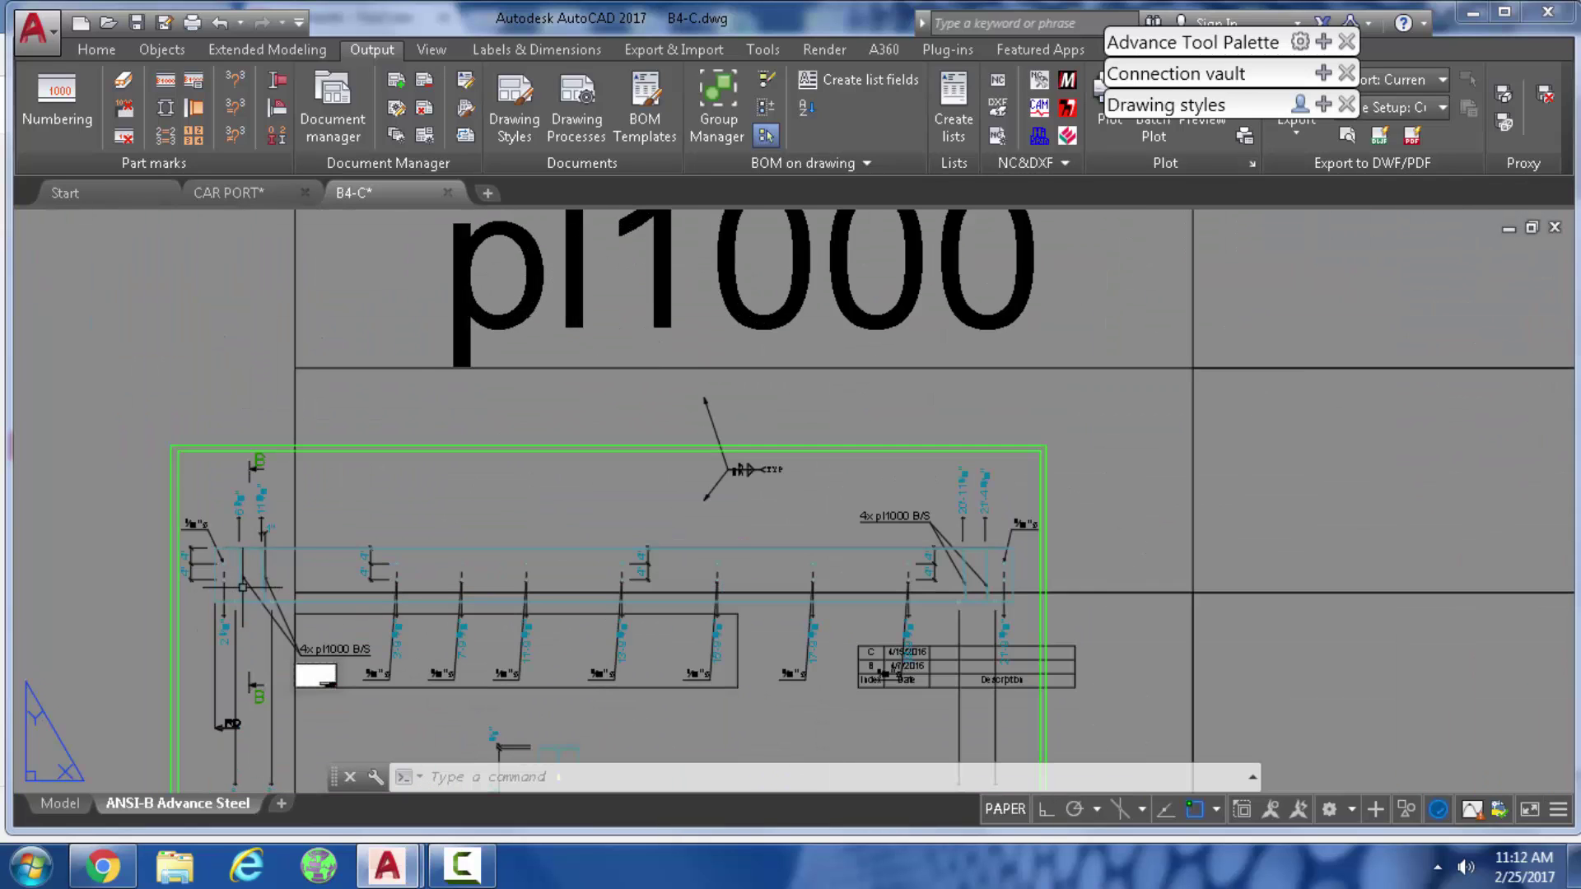
# - Add a parametric dimension reading 1219 between two bolt holes on the beam detail
pyautogui.click(538, 49)
pyautogui.click(421, 98)
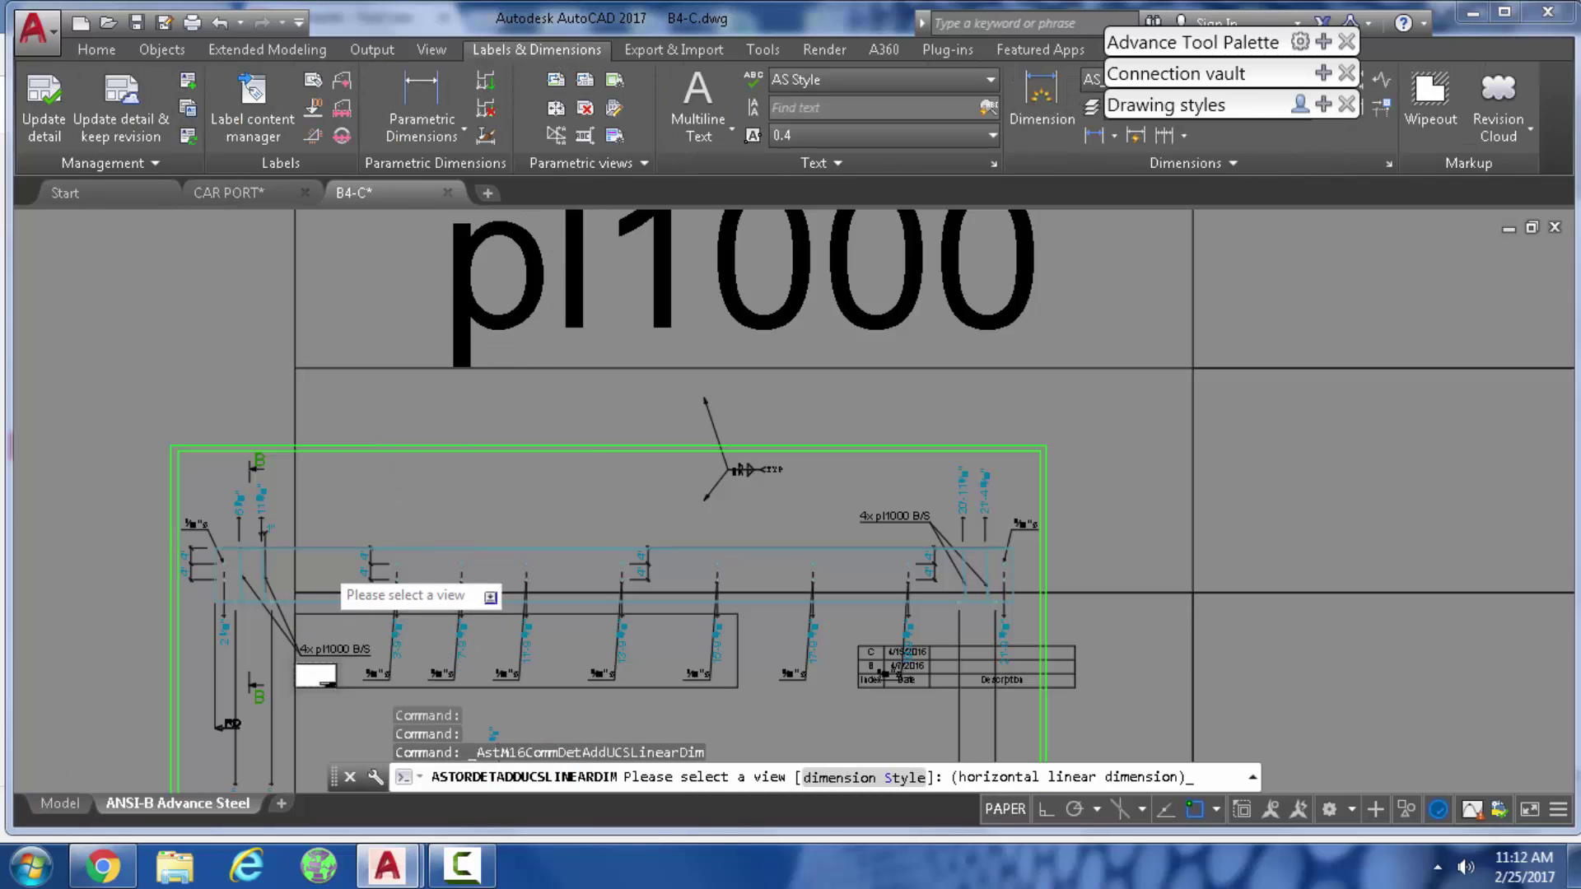
pyautogui.scroll(2, 334, 580)
pyautogui.scroll(1, 409, 495)
pyautogui.scroll(-1, 408, 491)
pyautogui.scroll(1, 606, 611)
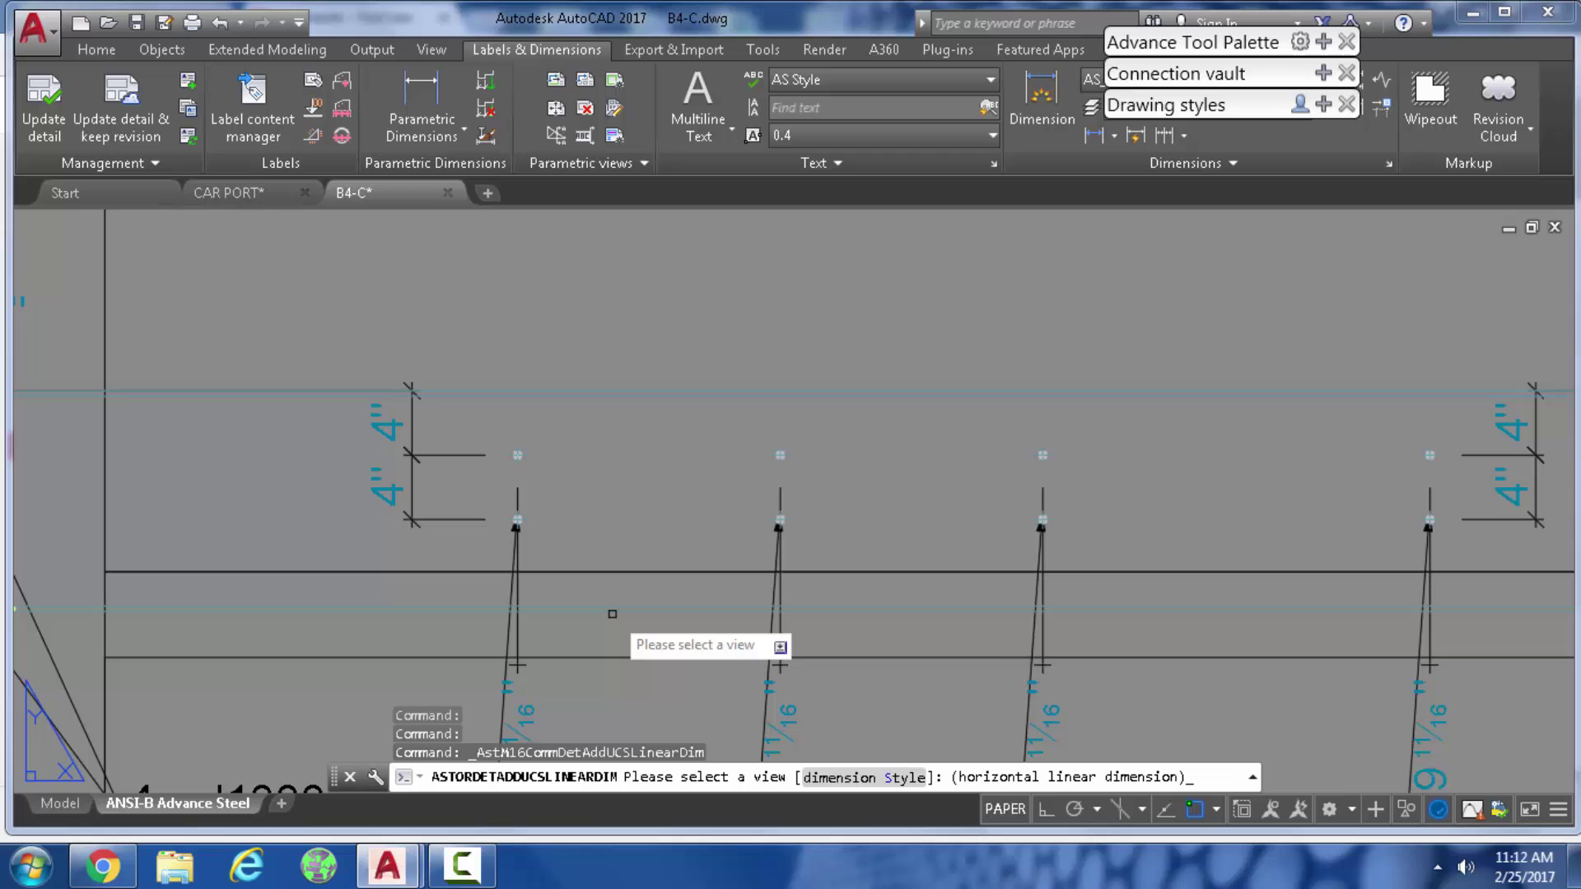
pyautogui.click(605, 610)
pyautogui.click(629, 610)
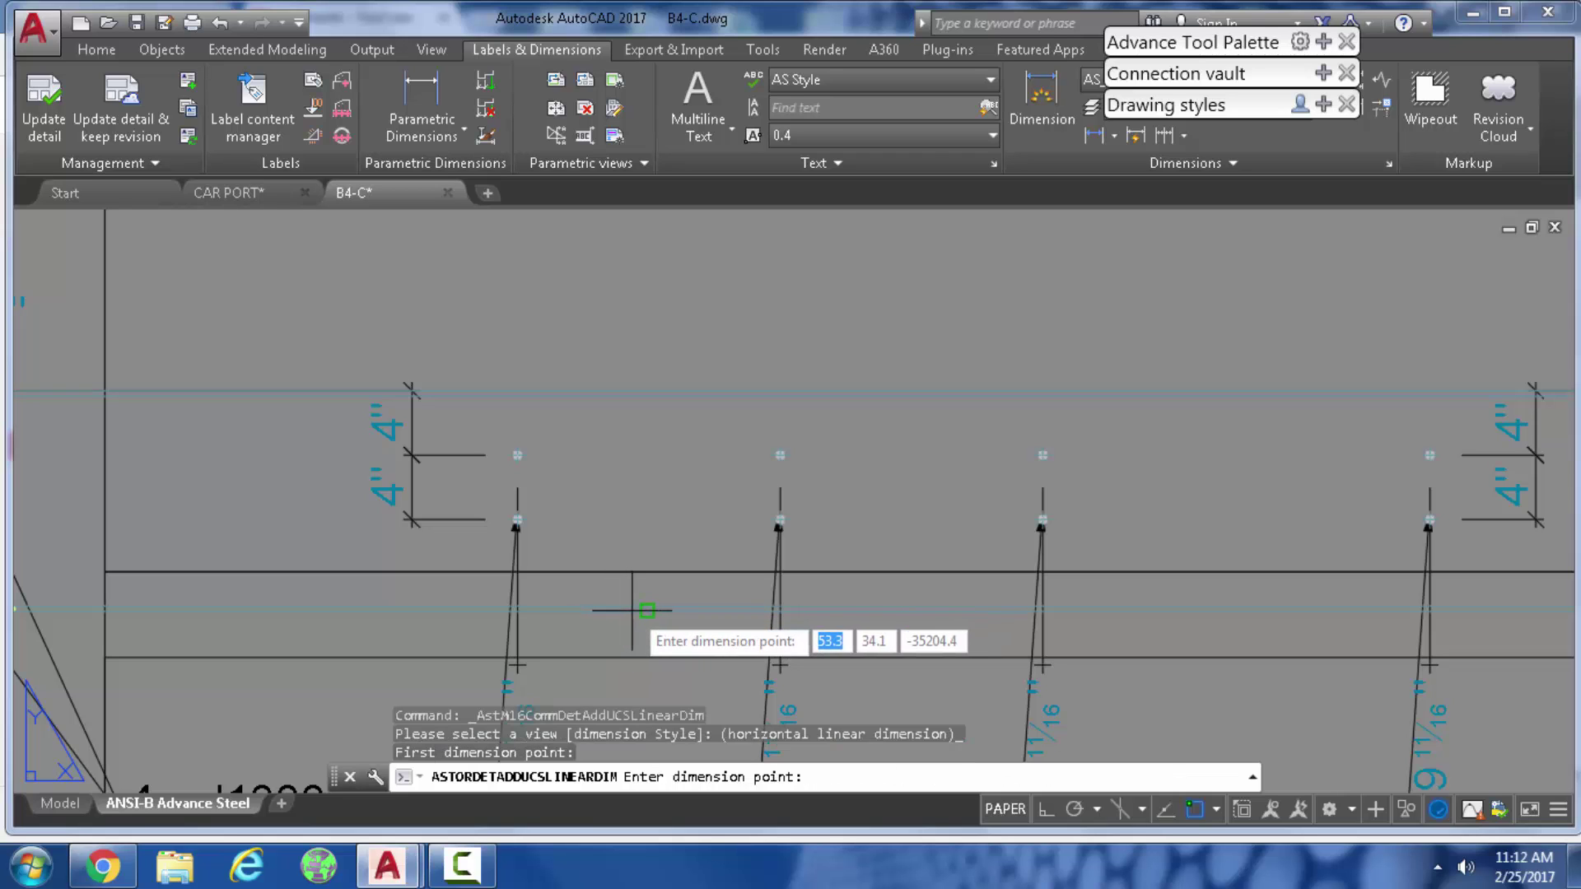
pyautogui.click(911, 610)
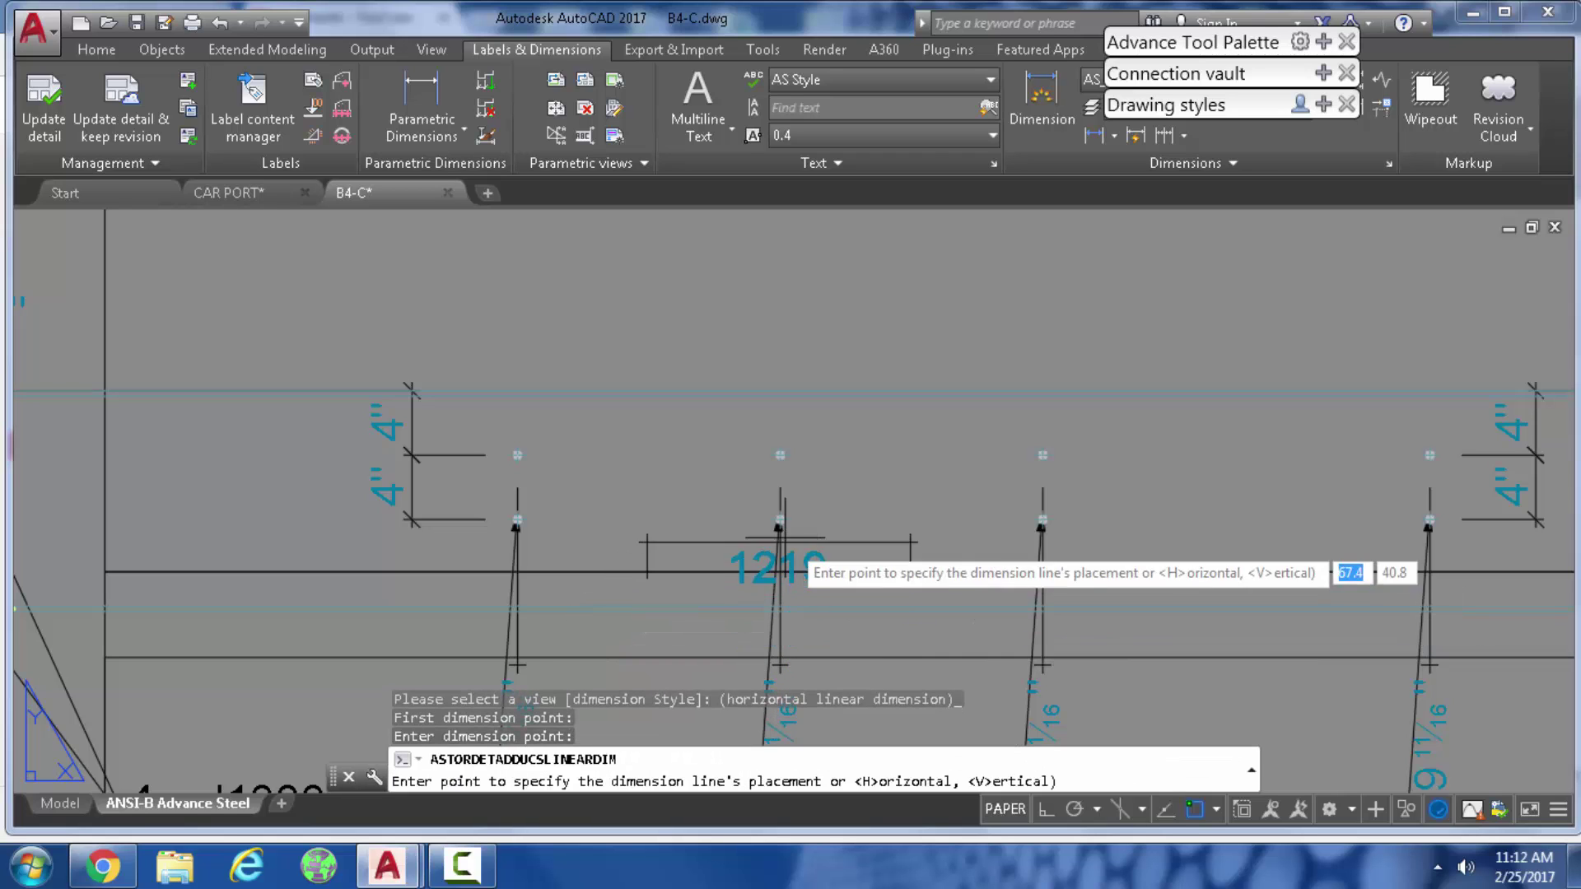
pyautogui.scroll(4, 769, 450)
pyautogui.click(877, 293)
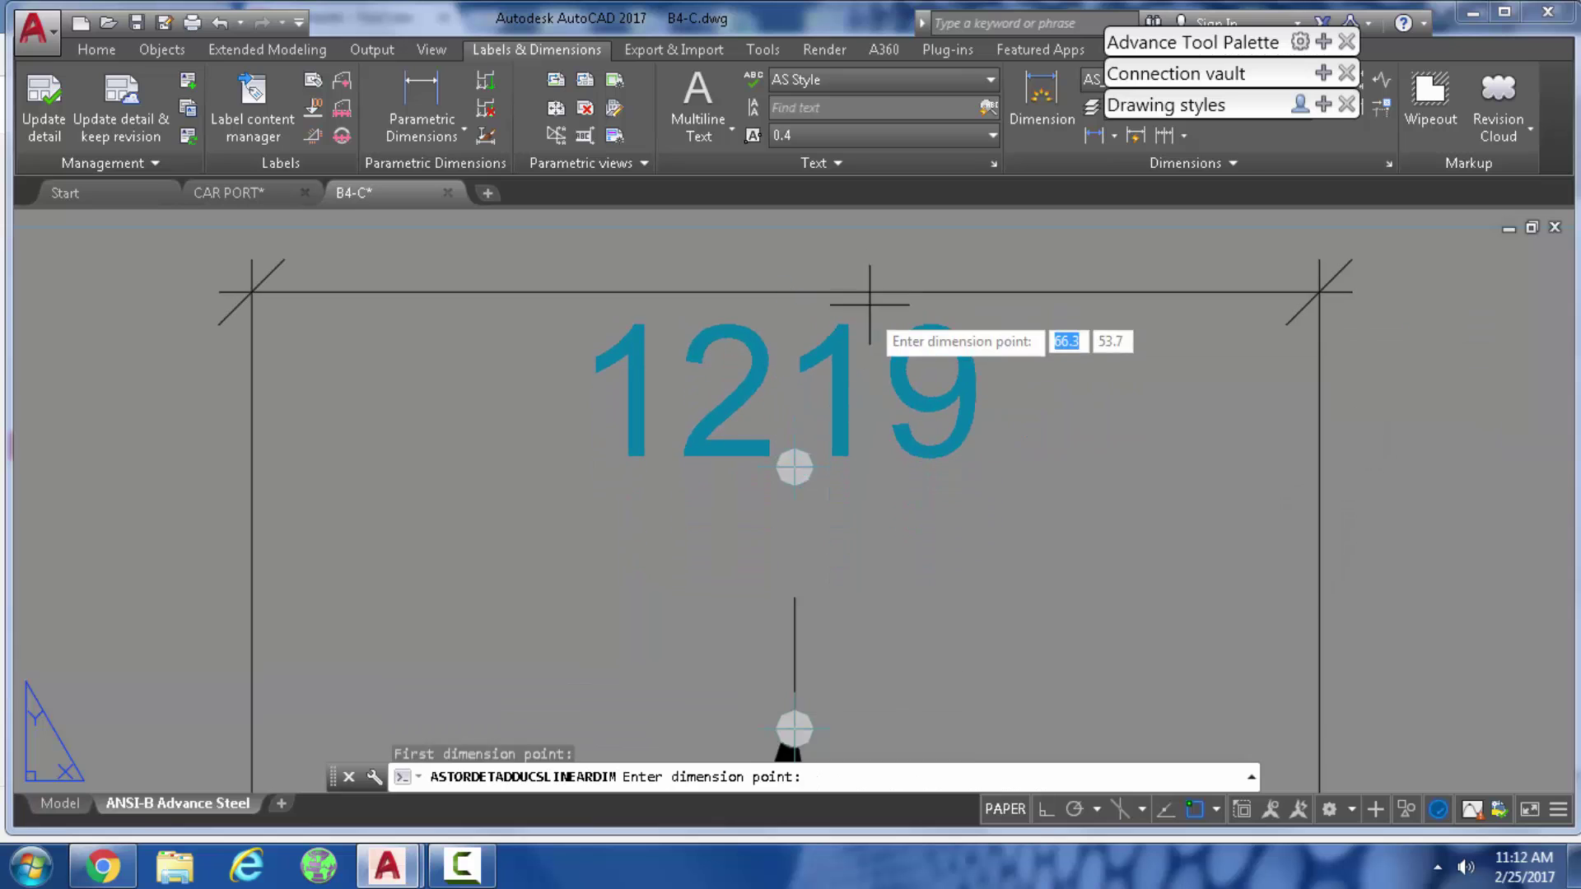
pyautogui.scroll(-5, 723, 387)
pyautogui.scroll(3, 599, 565)
pyautogui.scroll(-3, 601, 562)
pyautogui.scroll(3, 704, 388)
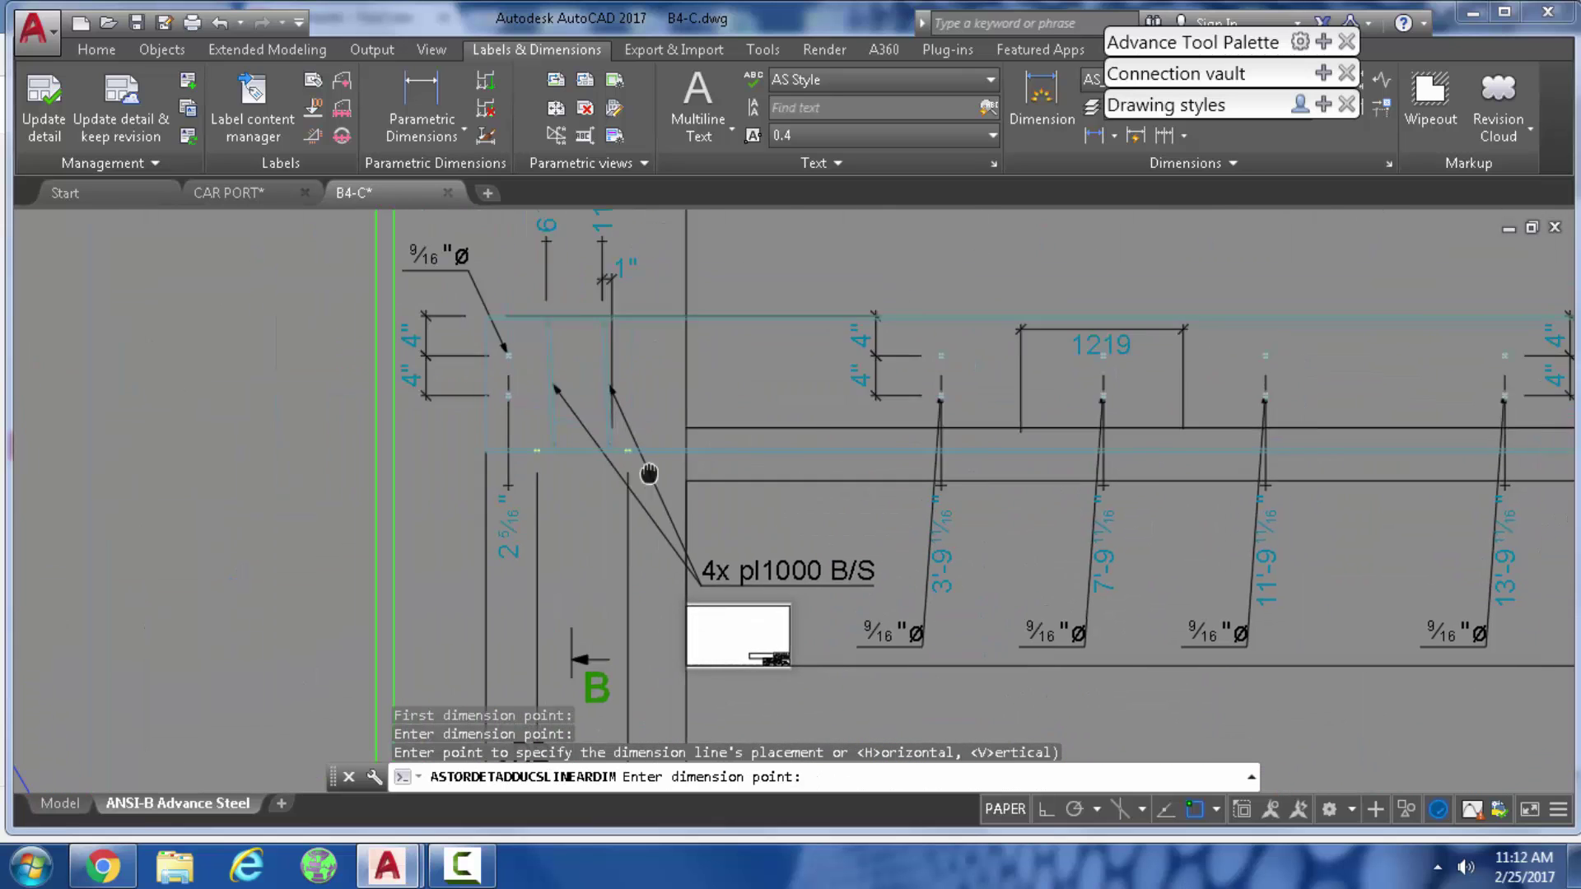
pyautogui.scroll(3, 630, 536)
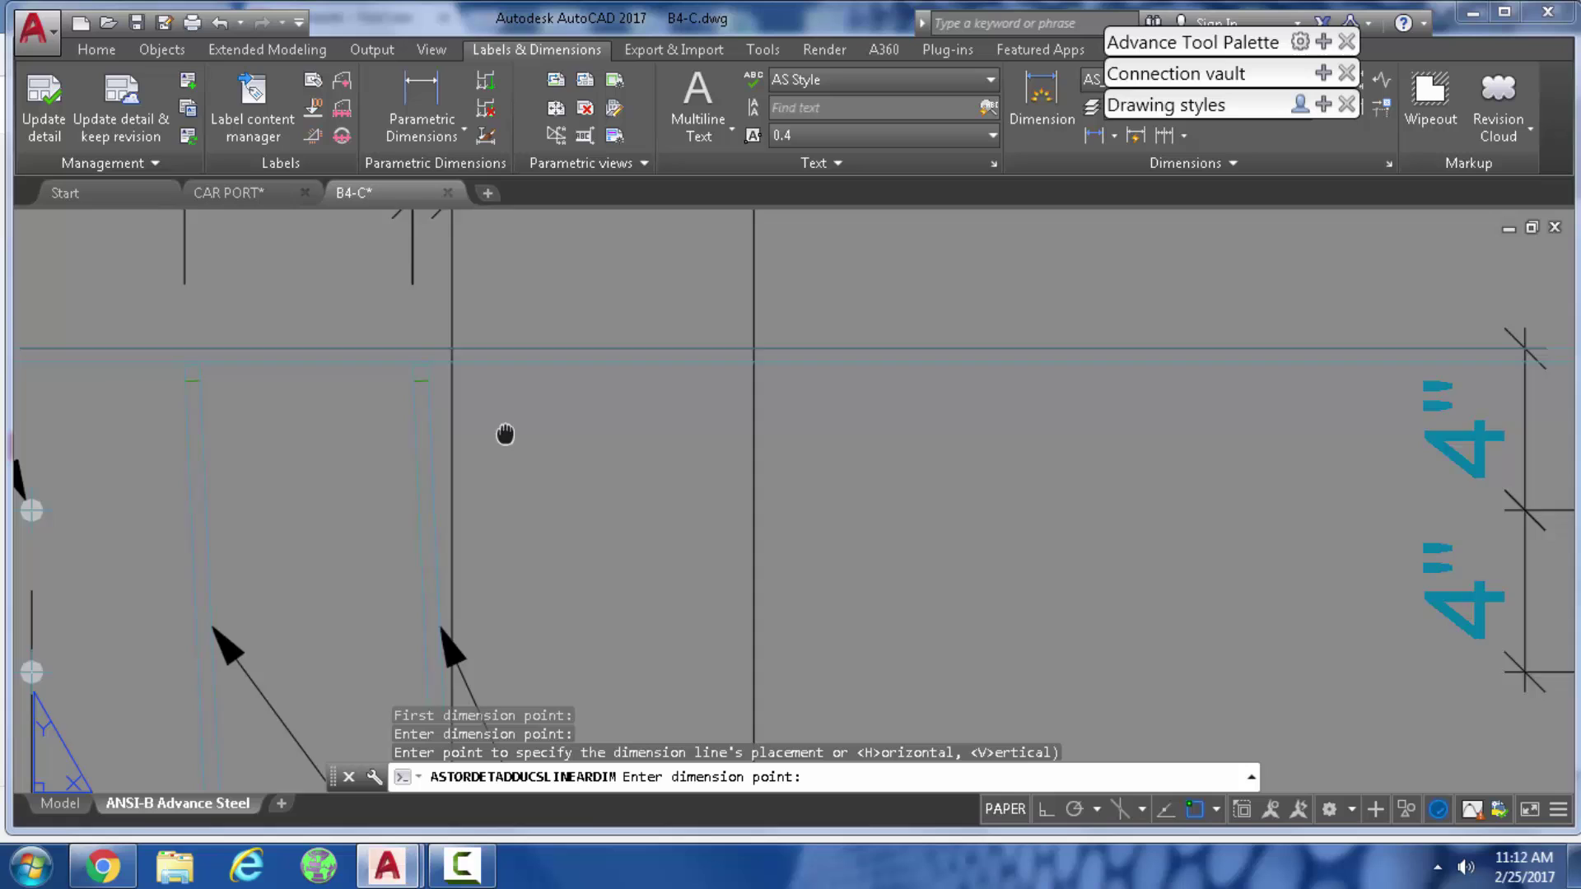
pyautogui.scroll(2, 536, 458)
# - Add a second parametric dimension reading 25 beside the 1" dimension at the beam's left end
pyautogui.click(447, 125)
pyautogui.scroll(-5, 551, 524)
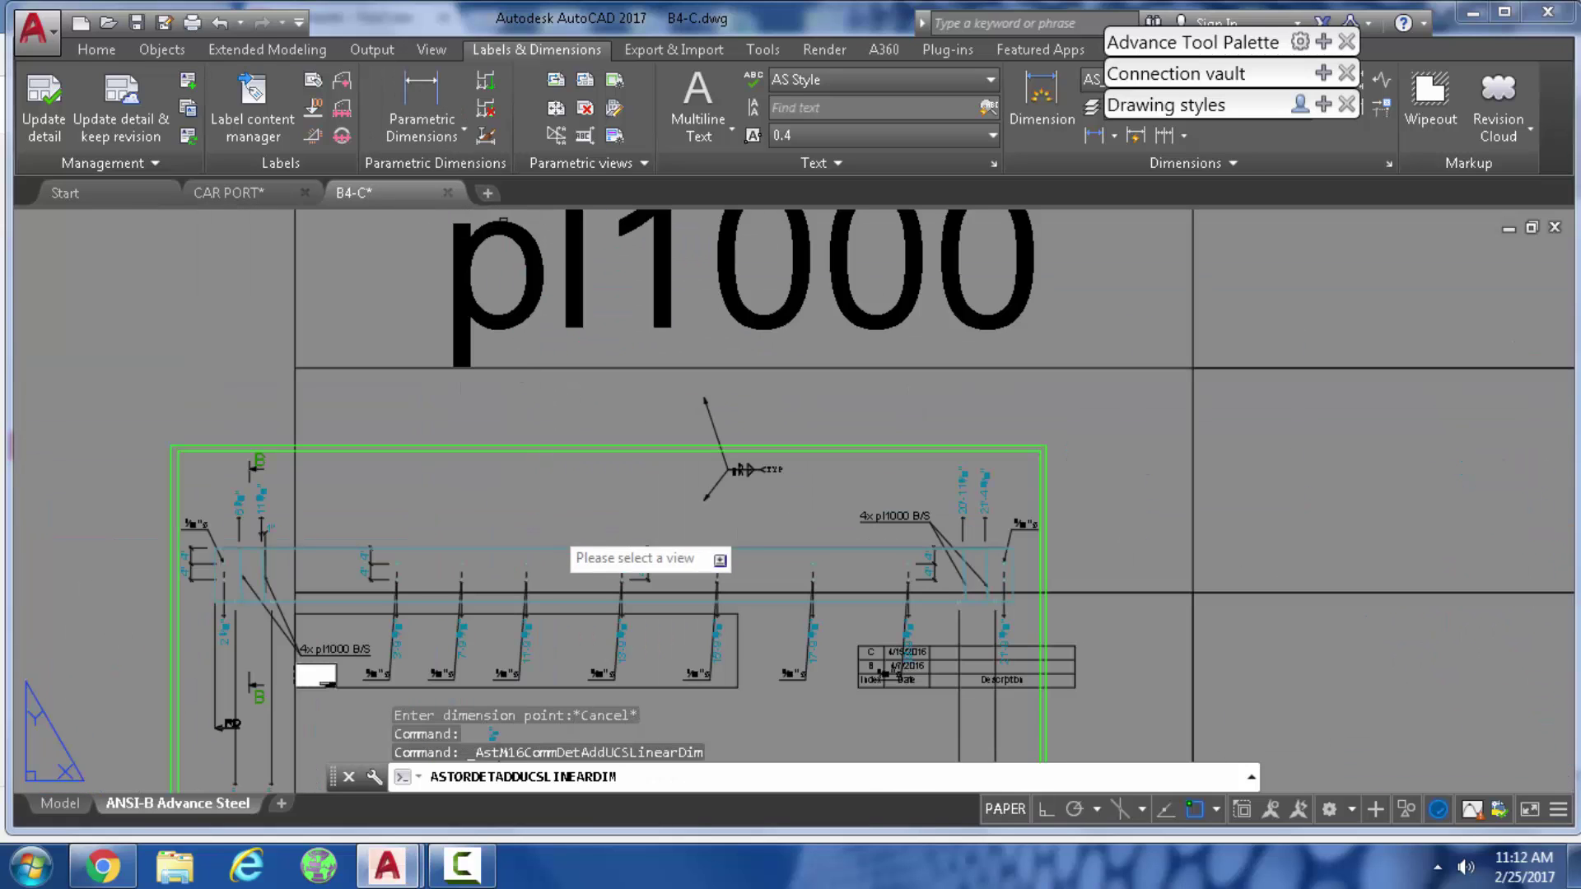
pyautogui.scroll(5, 261, 540)
pyautogui.scroll(2, 428, 619)
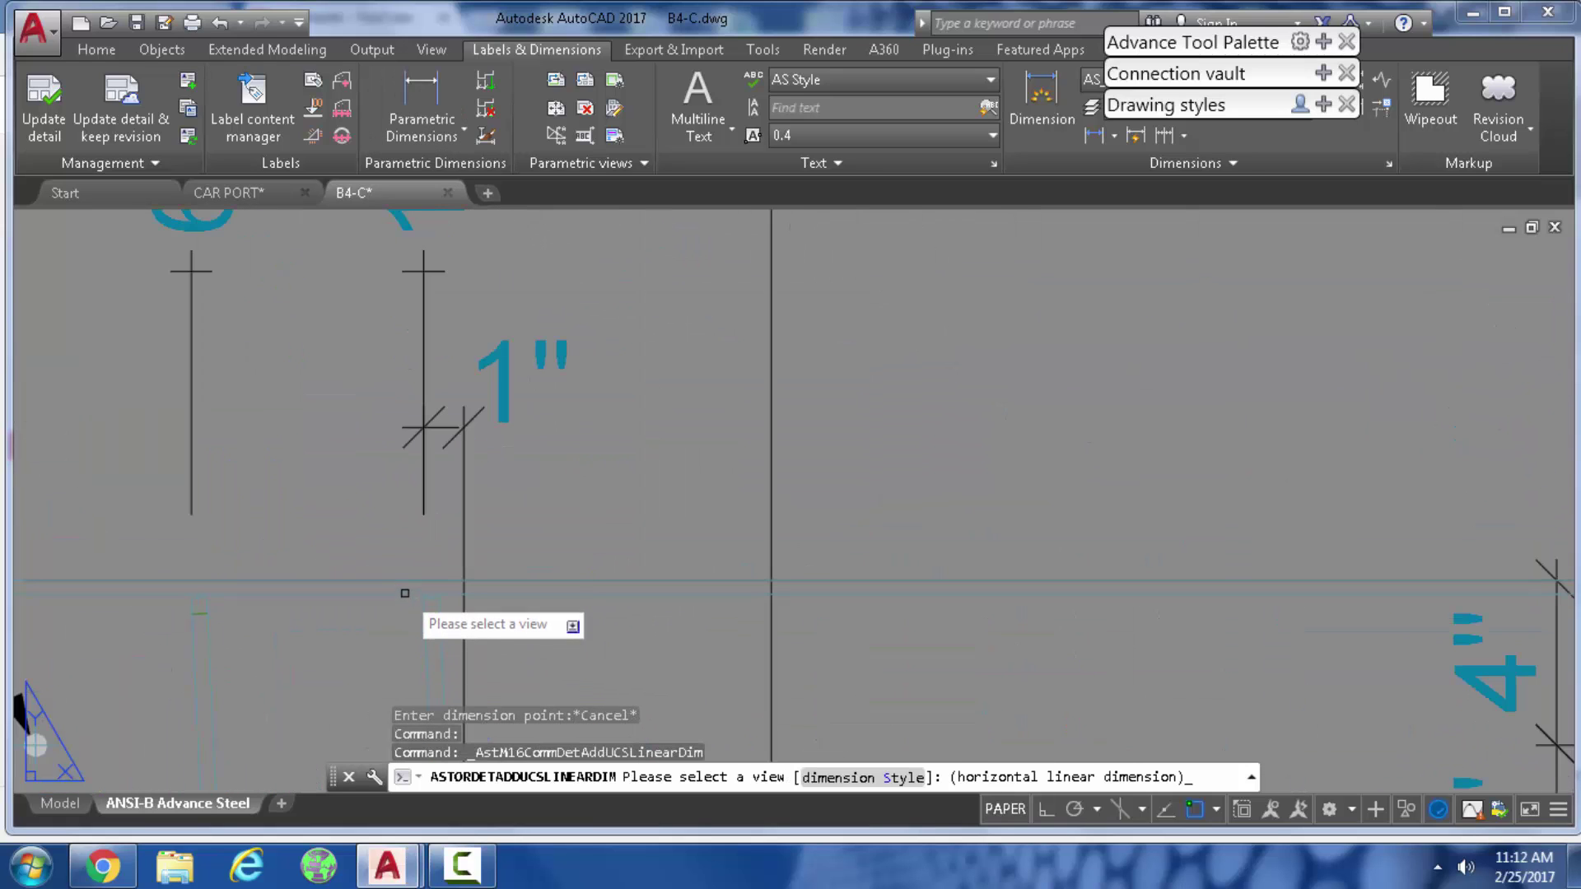
pyautogui.click(405, 589)
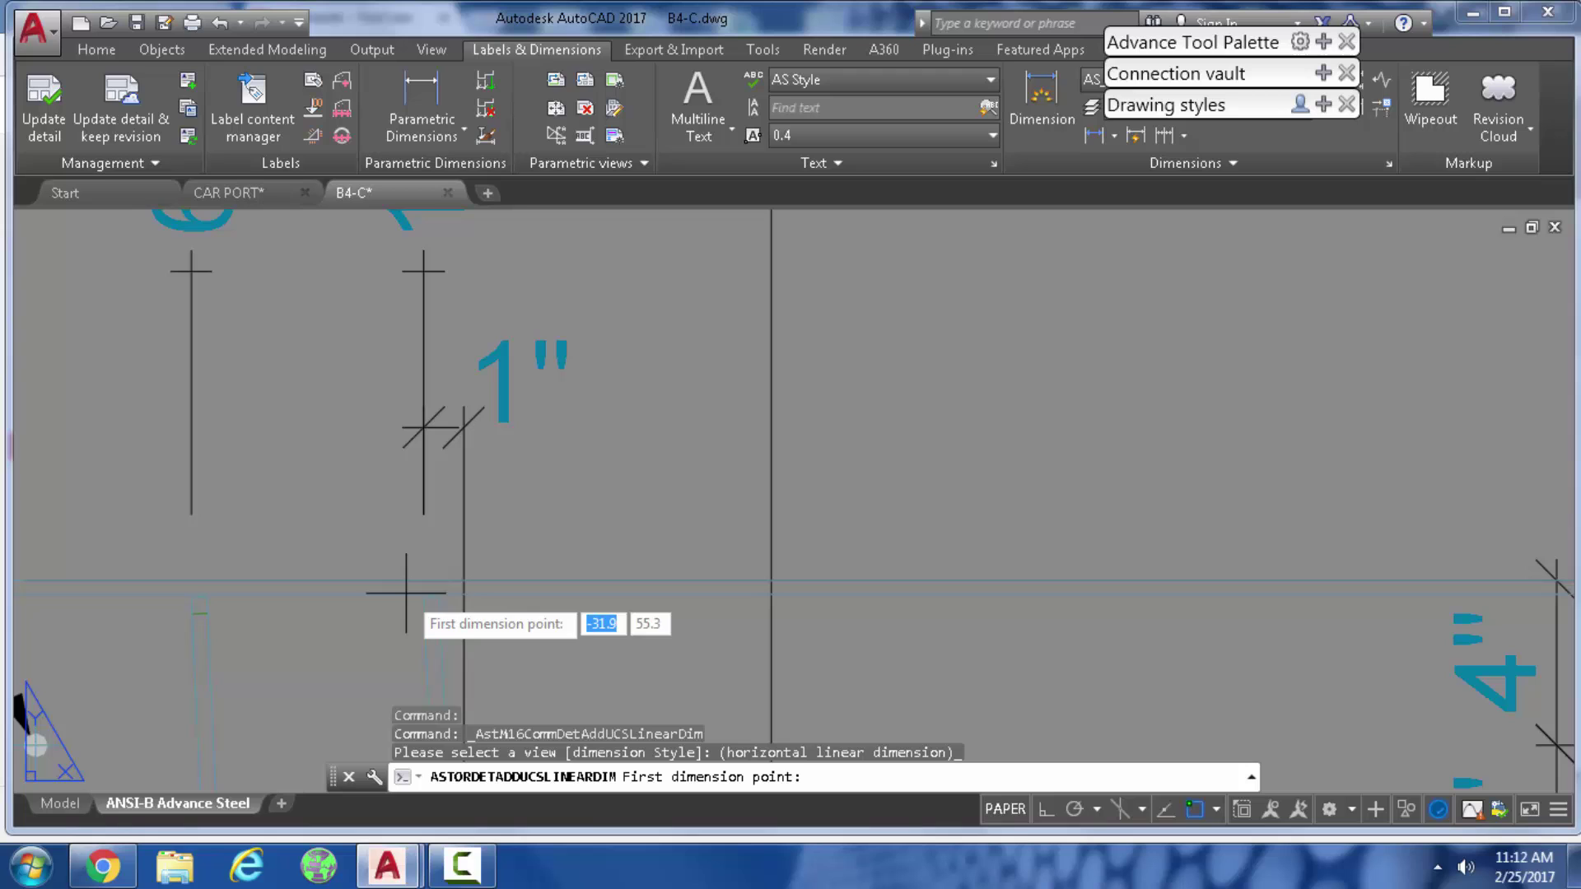
pyautogui.click(422, 428)
pyautogui.click(462, 426)
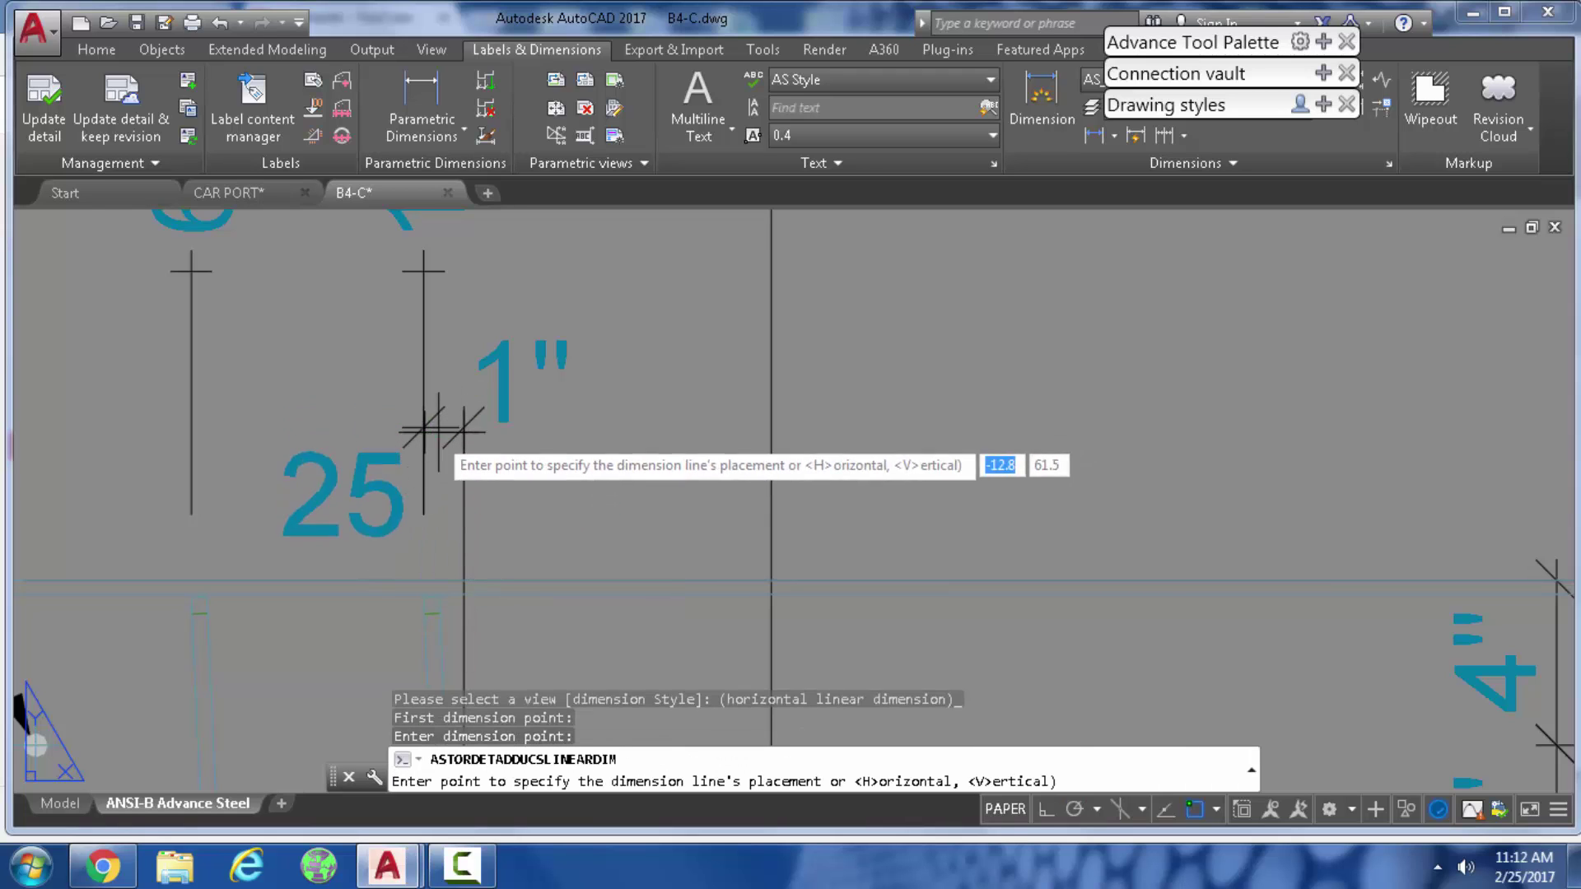
pyautogui.click(424, 640)
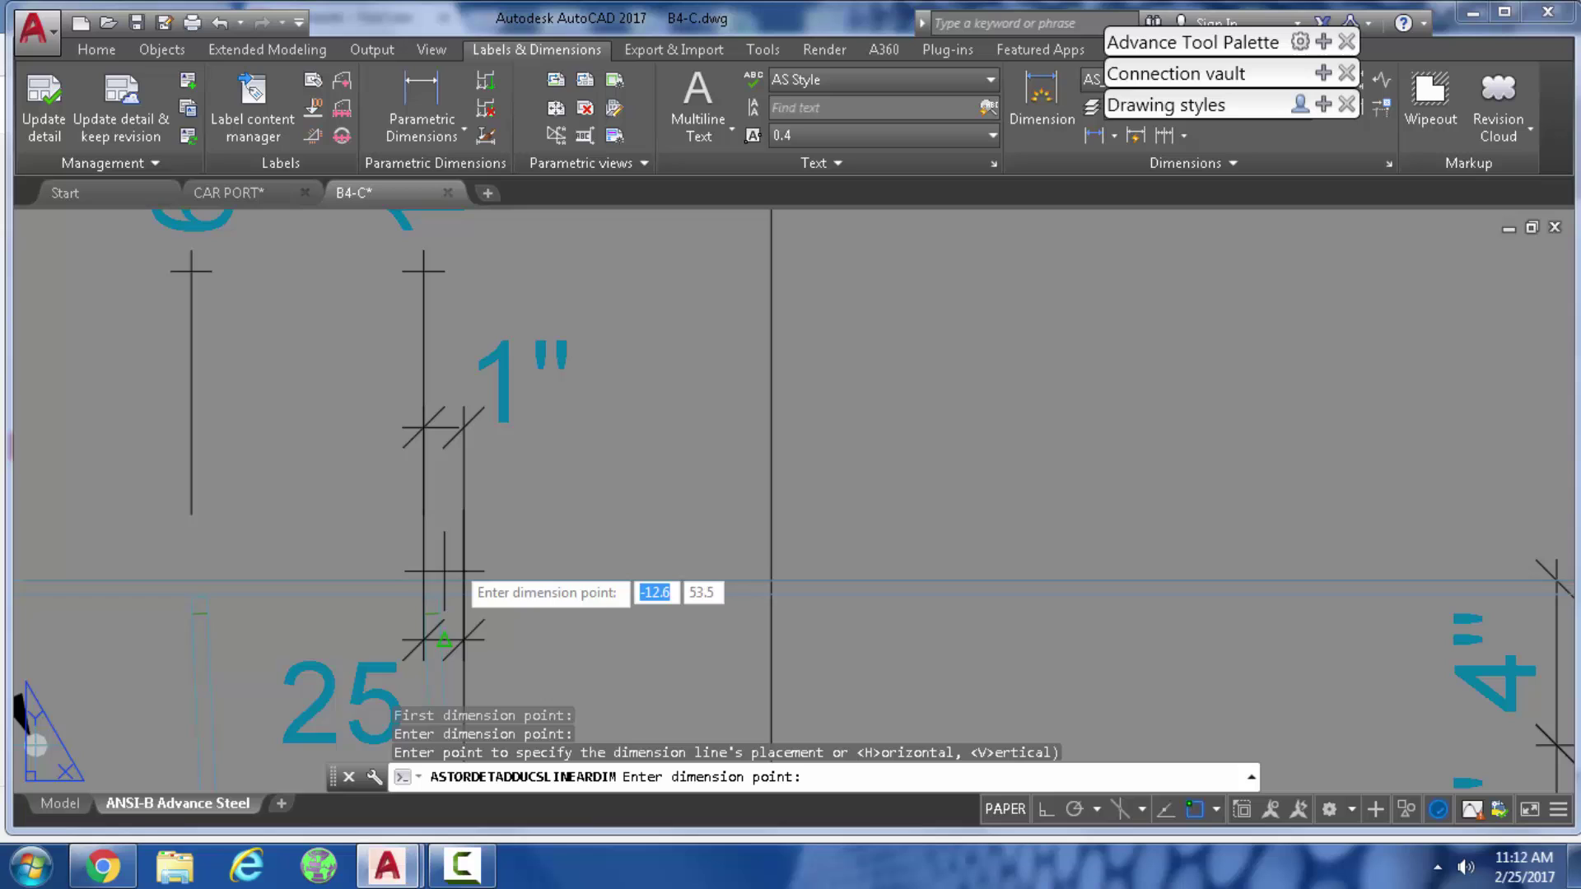
pyautogui.moveTo(330, 633); pyautogui.dragTo(531, 505, button='middle')
pyautogui.press('Return')
pyautogui.scroll(-8, 554, 528)
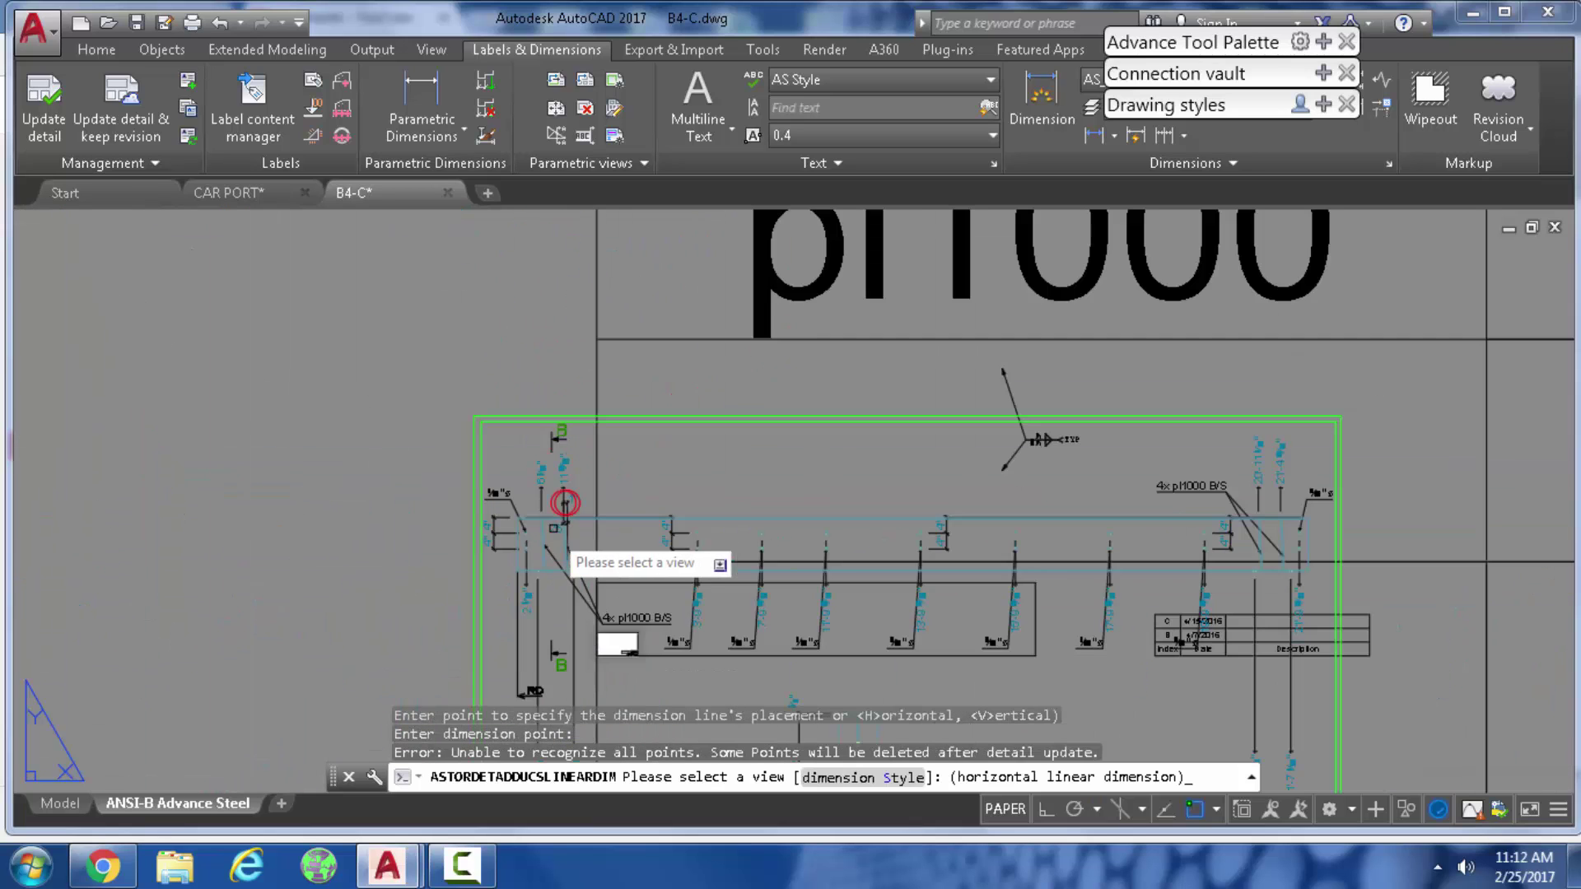
# - Review the Dimensions settings dialog from the context menu and close it unchanged
pyautogui.rightClick(627, 549)
pyautogui.click(679, 653)
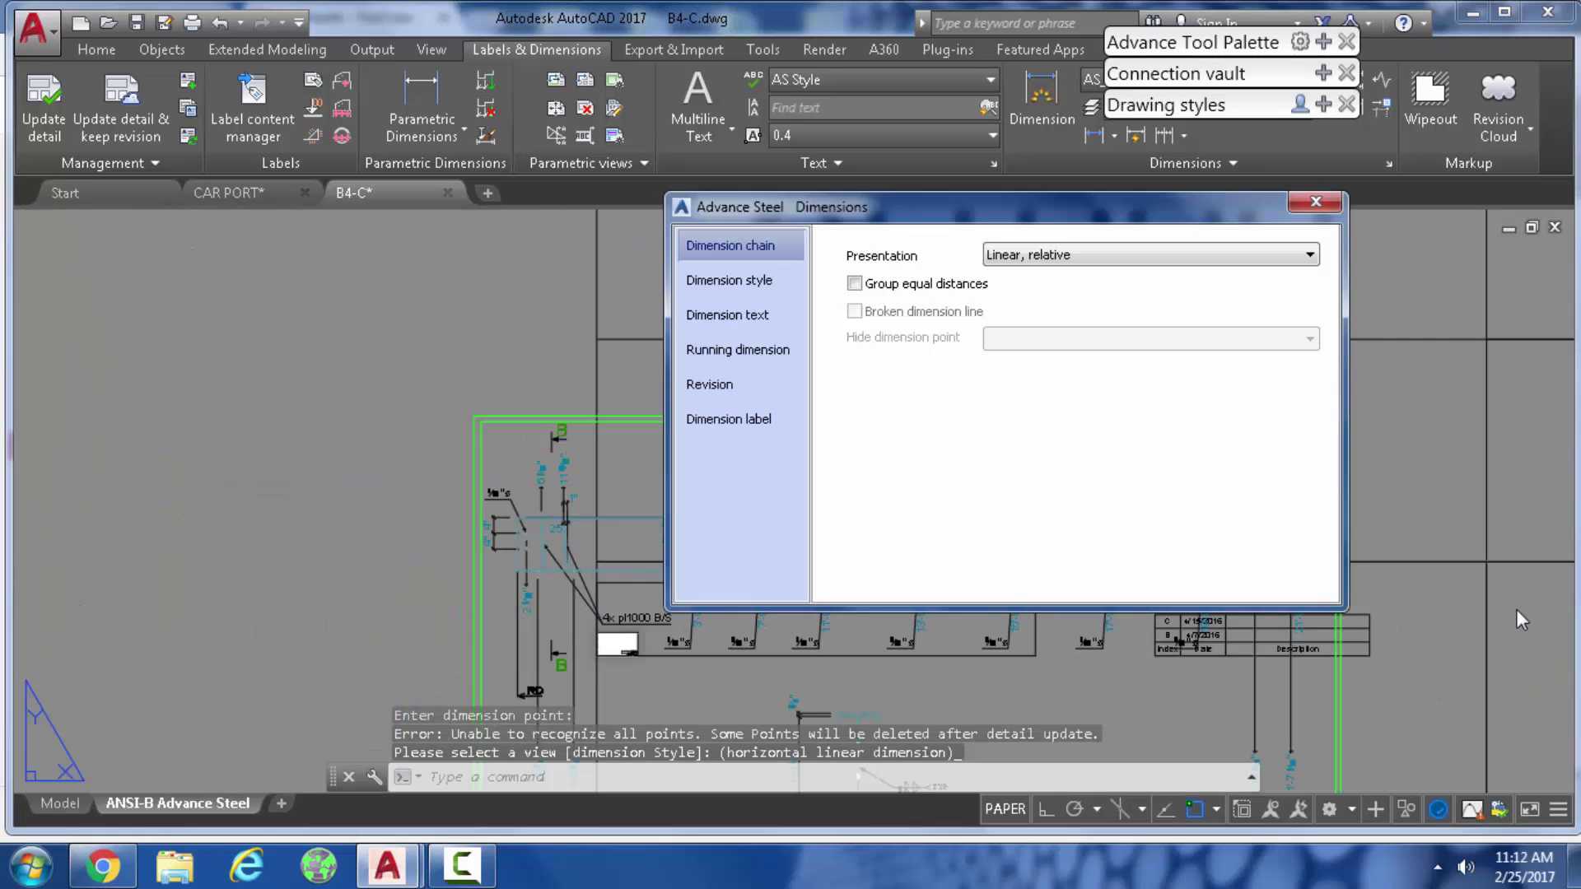
pyautogui.click(1320, 205)
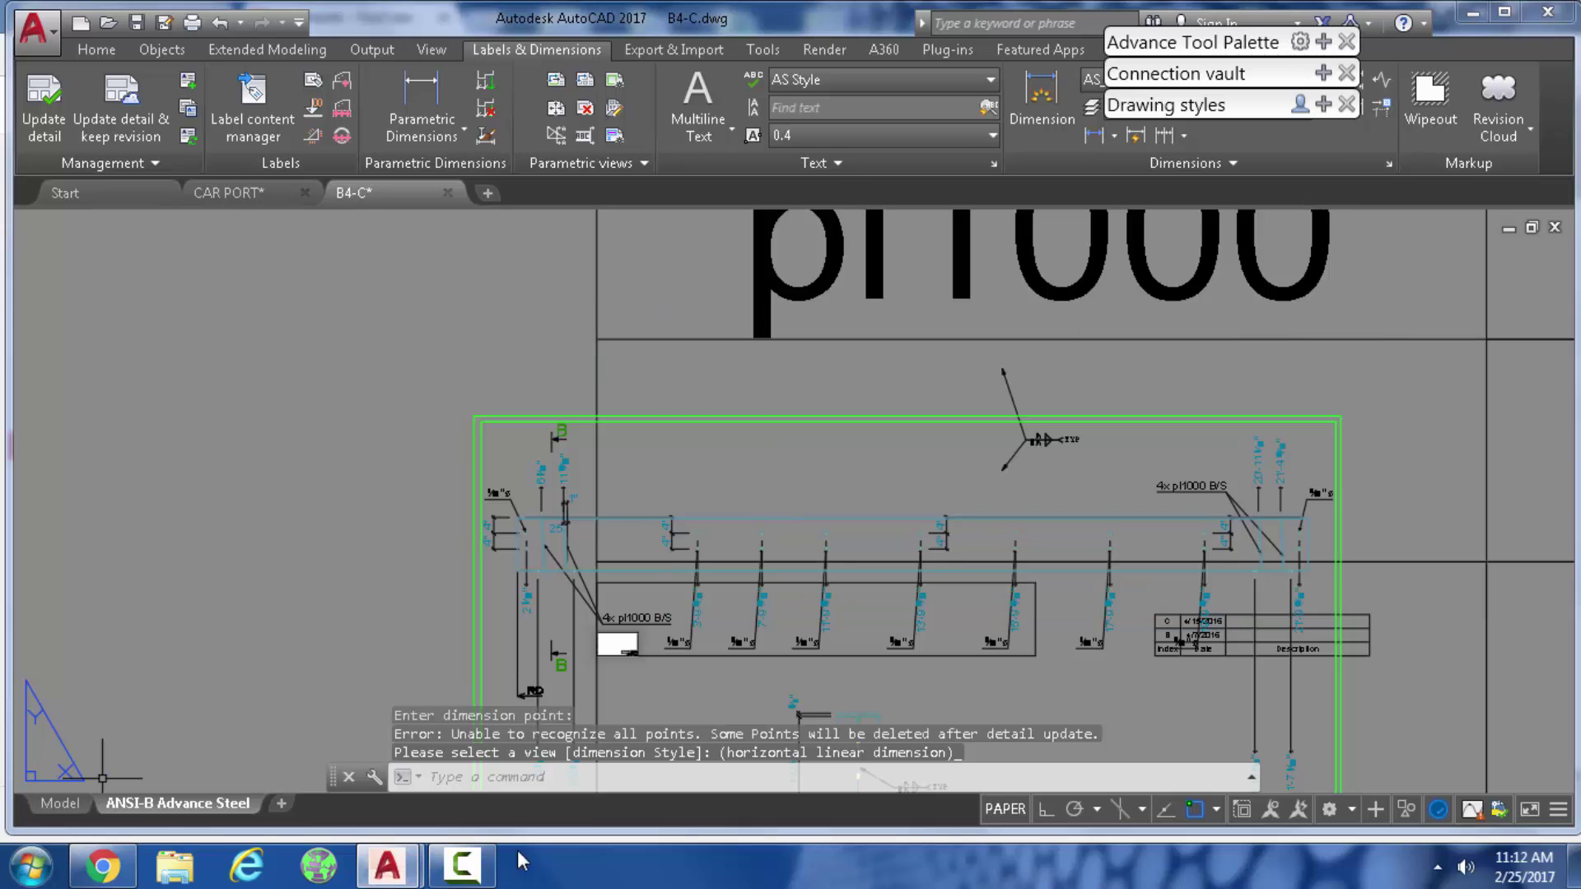
pyautogui.click(491, 872)
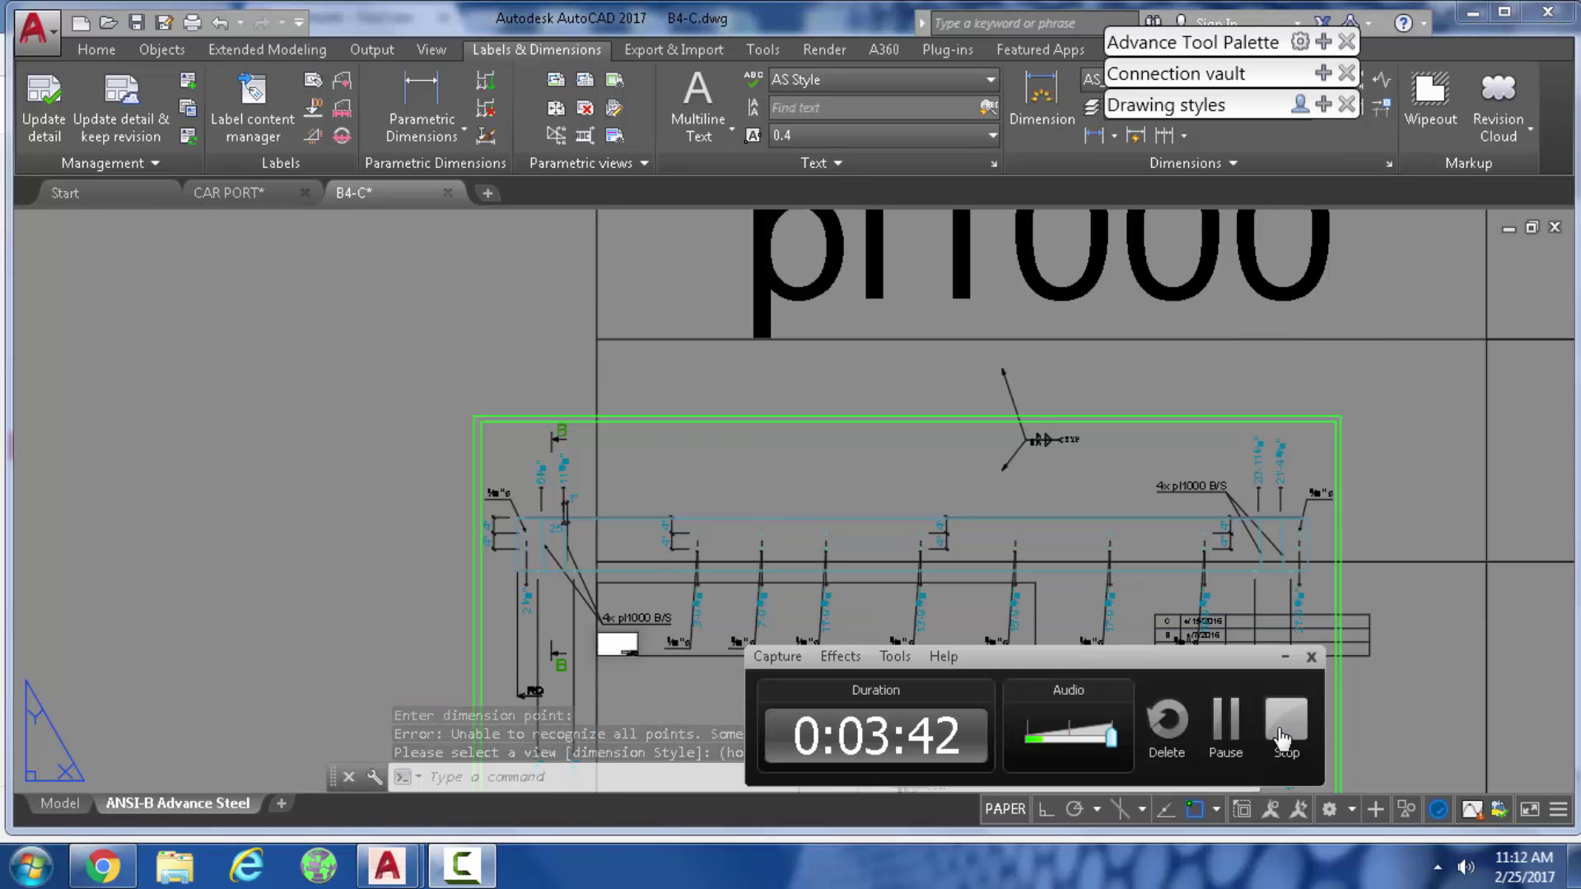